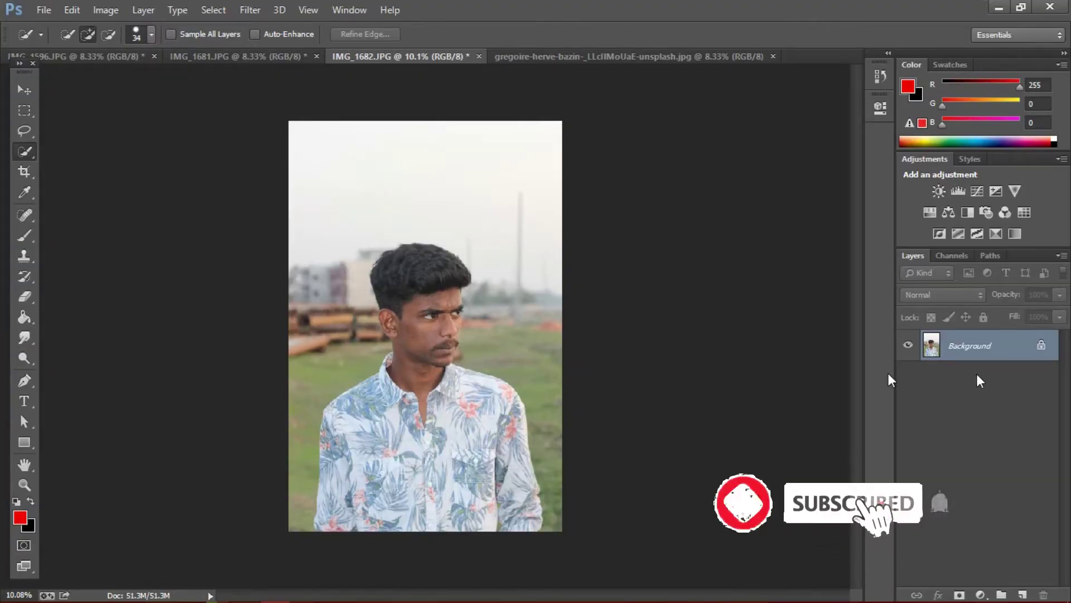
Step: Duplicate the Background layer of the portrait and apply Auto Tone to the copy
drag(1005, 363, 1024, 592)
click(98, 12)
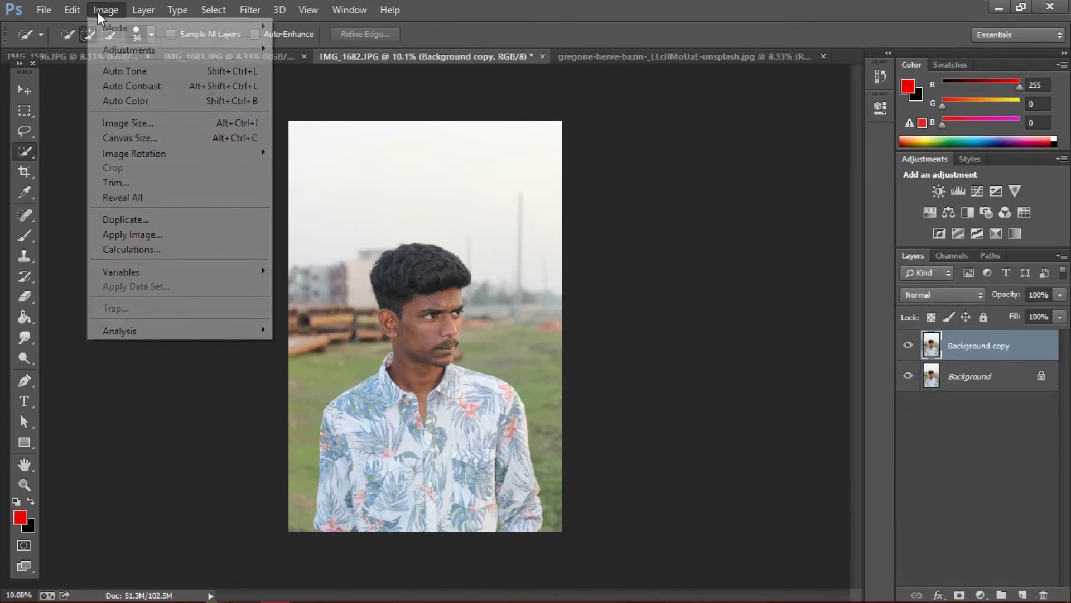
click(124, 71)
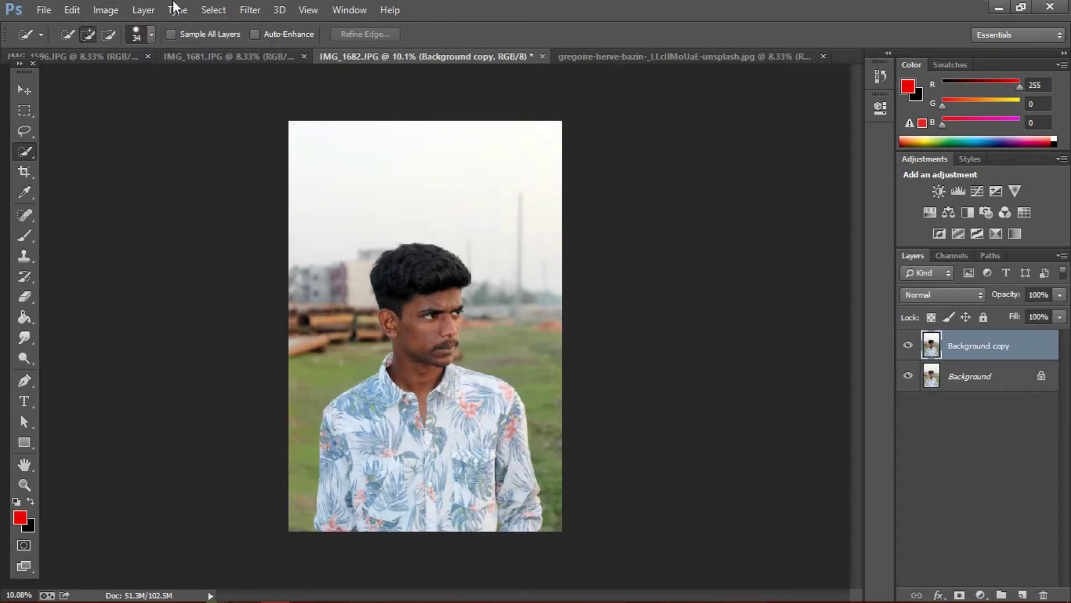
Step: Bring the seascape photo into IMG_1682.JPG as a new layer, positioned so its sky covers the top of the portrait
click(642, 56)
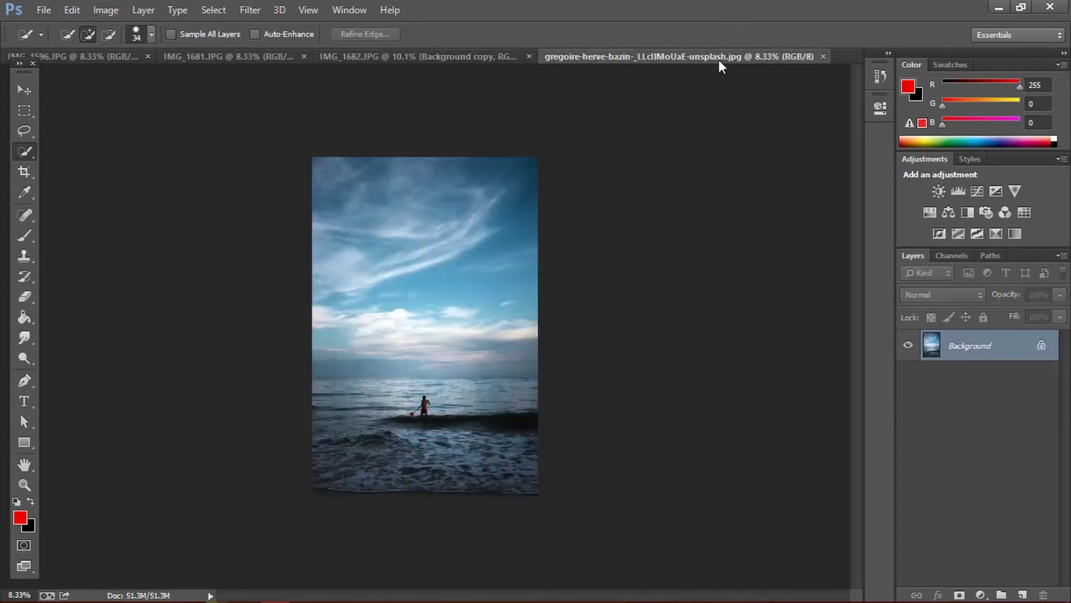
key(v)
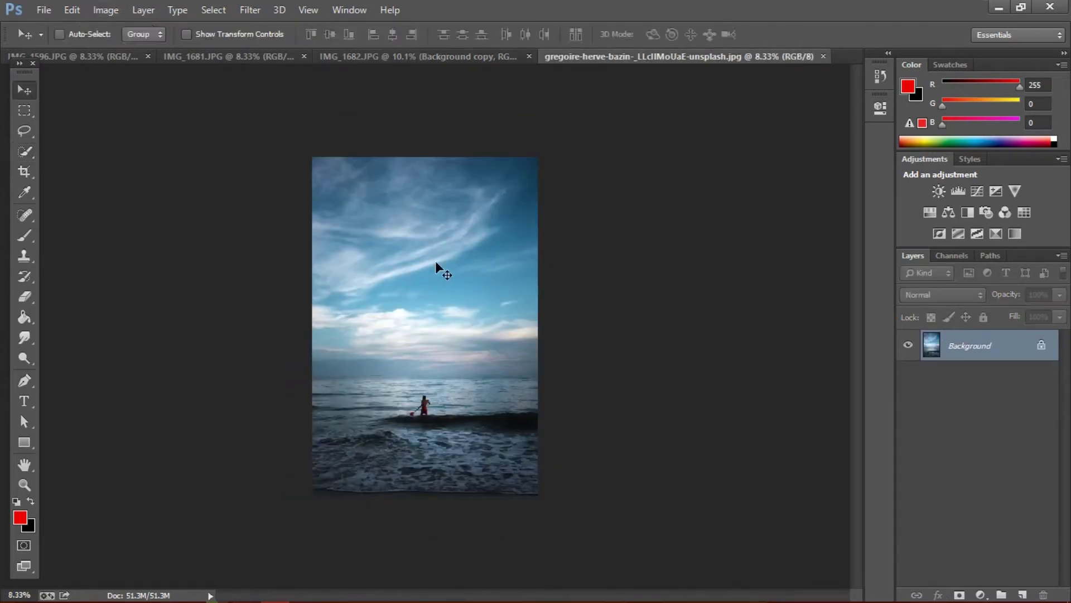
drag(438, 58, 447, 262)
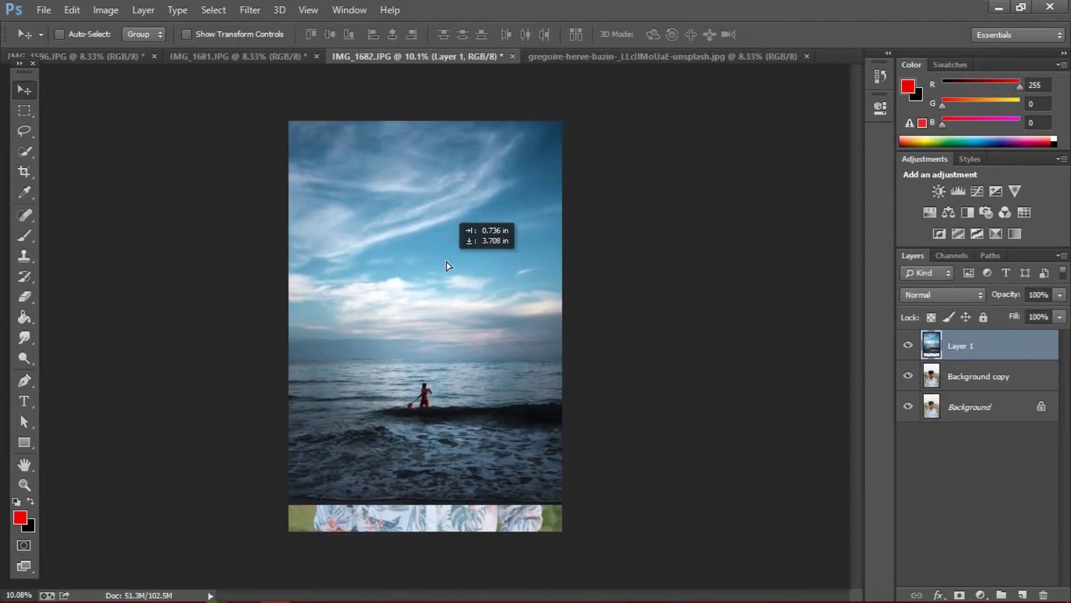
Step: Lower the seascape layer's opacity to 68% and add a layer mask to it
drag(1003, 294, 980, 299)
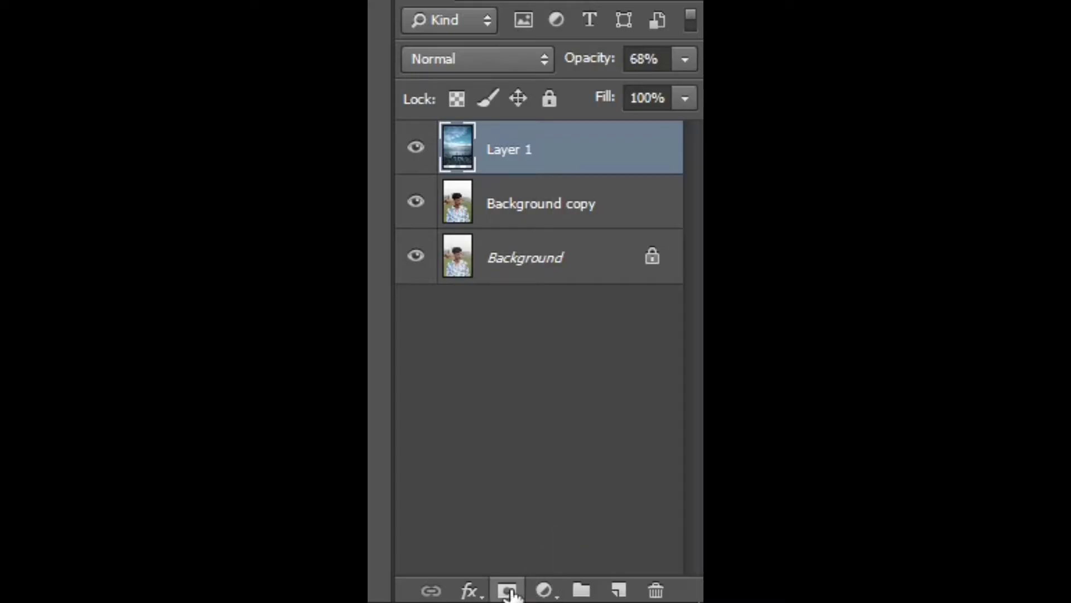
click(960, 595)
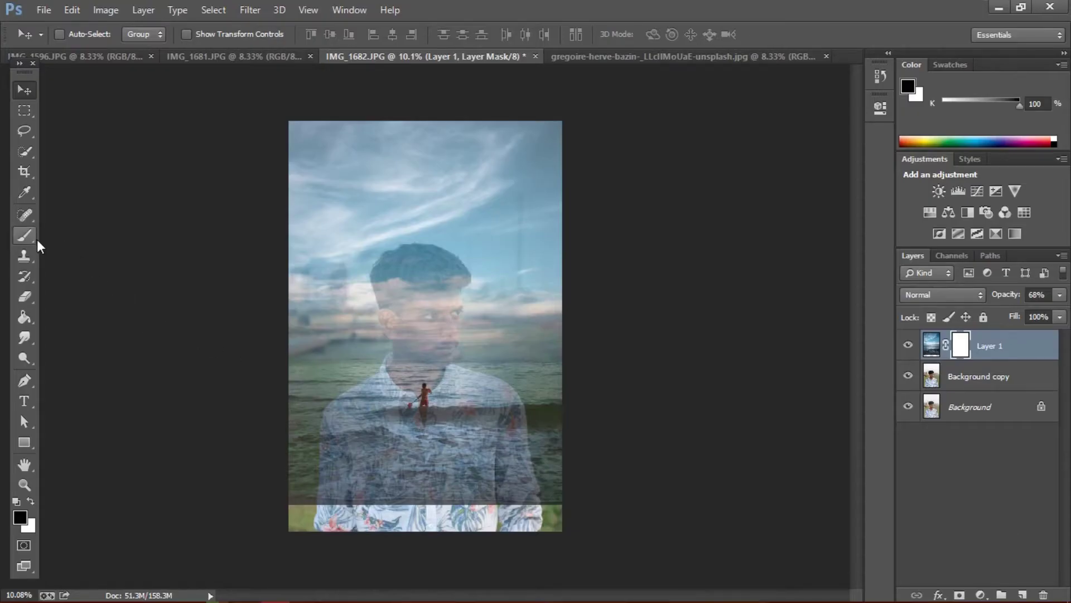
Step: Paint black over the man's head on the seascape layer's mask using a soft 3400 px brush with 0% hardness
click(33, 233)
click(105, 233)
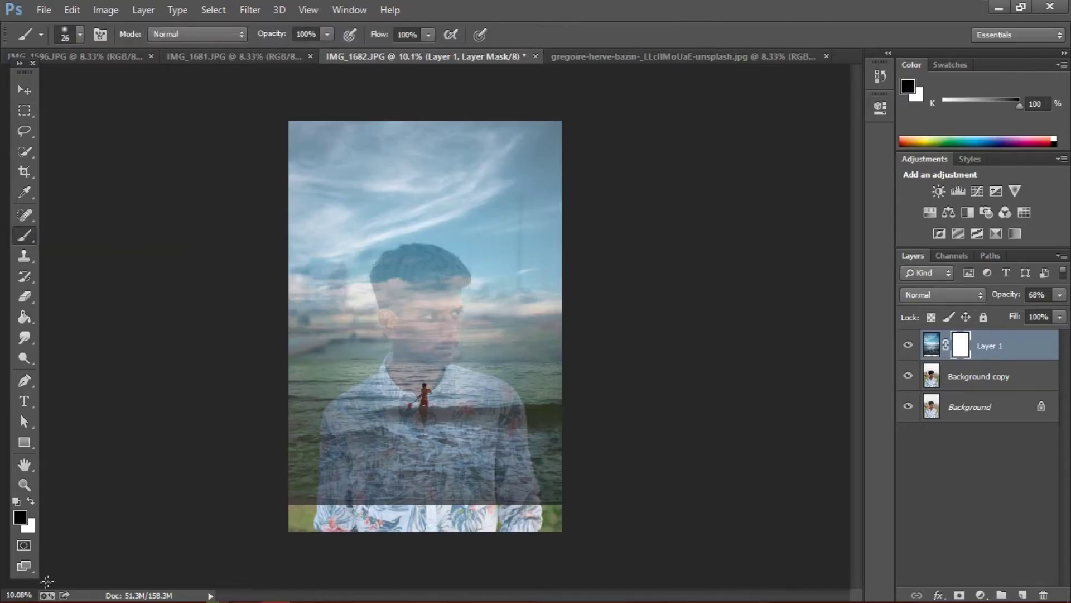
right_click(319, 291)
click(484, 330)
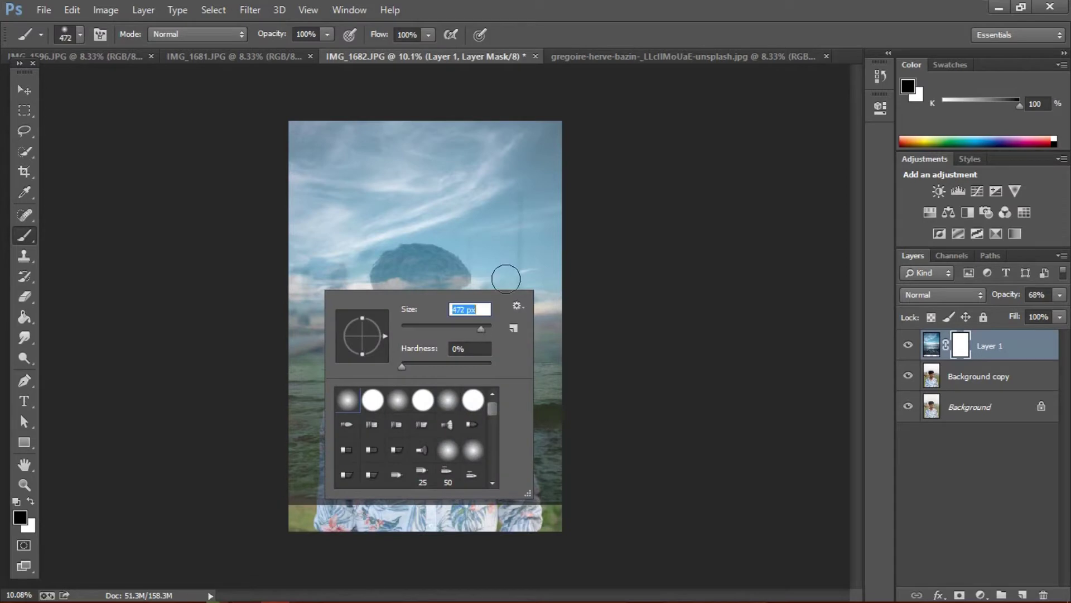
click(647, 18)
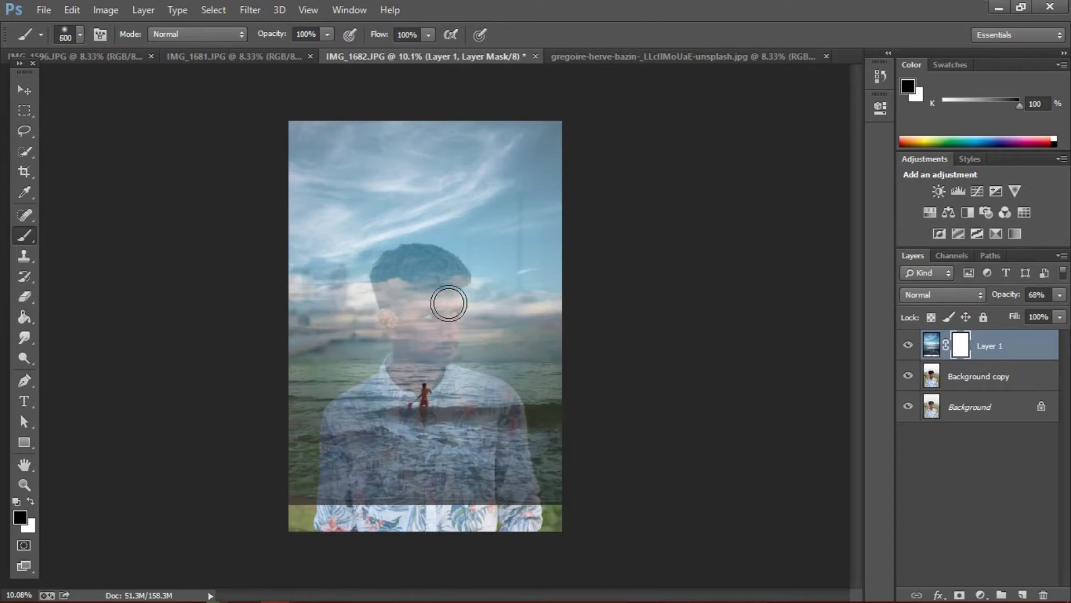
key(bracketright)
key(bracketright)
key(bracketright)
key(bracketright)
key(bracketright)
key(bracketright)
key(bracketright)
key(bracketright)
key(bracketright)
key(bracketright)
key(bracketright)
key(bracketright)
key(bracketright)
key(bracketright)
key(bracketright)
key(bracketright)
key(bracketright)
key(bracketright)
key(bracketright)
key(bracketright)
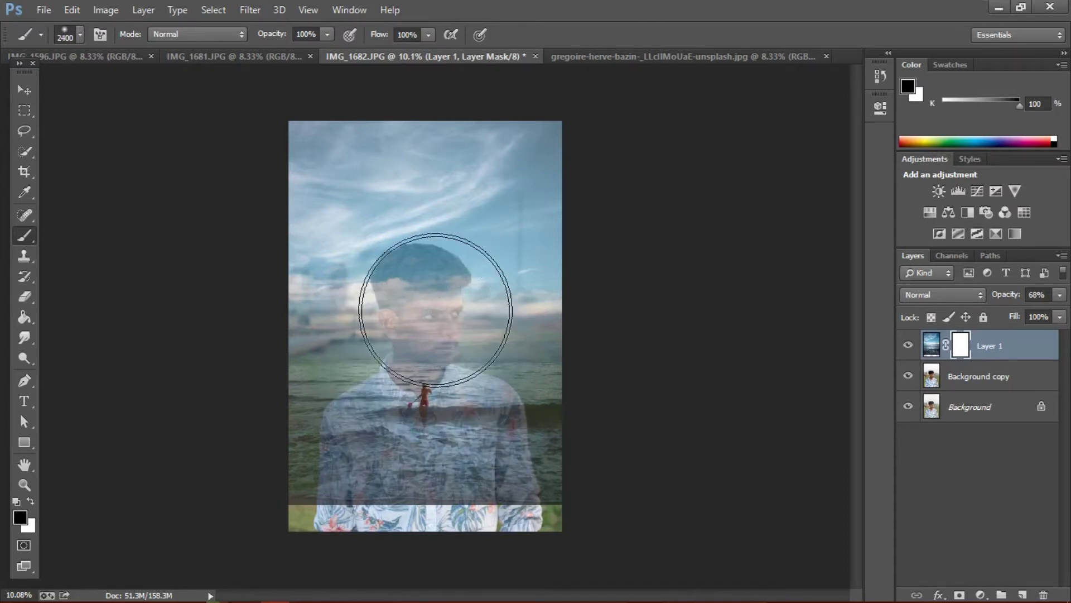
key(bracketright)
key(bracketright)
key(bracketright)
key(bracketright)
key(bracketright)
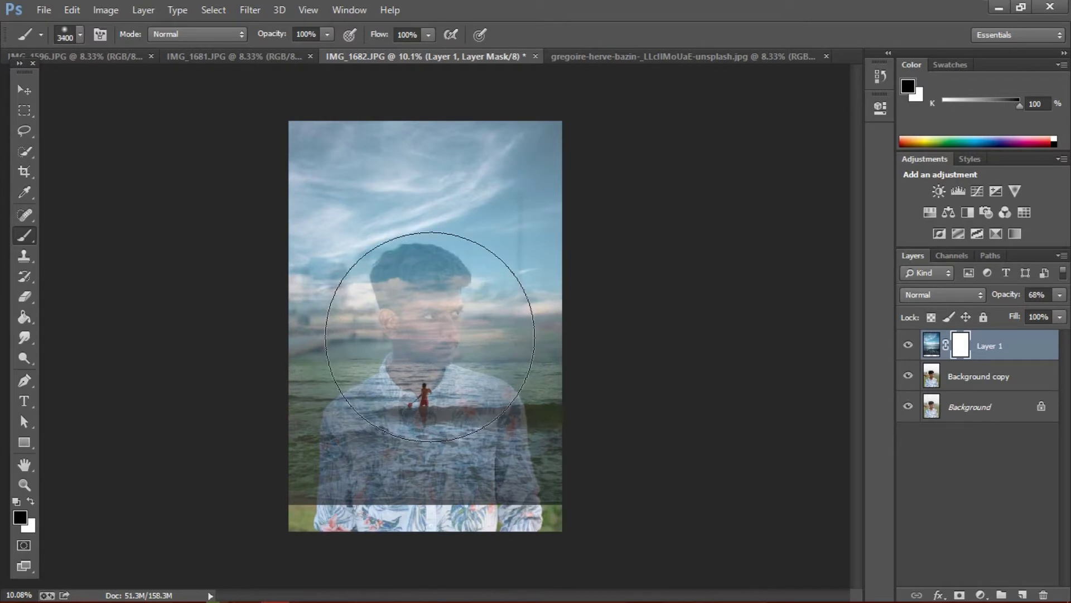
click(426, 337)
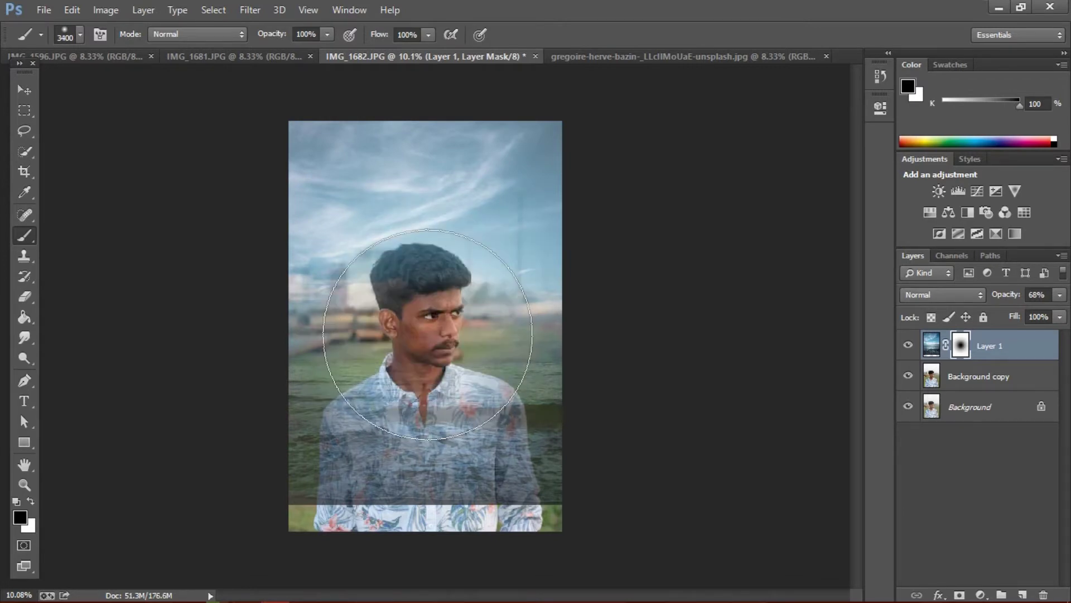
Step: Mask the seascape off the man's shirt, the buildings and the grass with a 4100 px black brush
key(bracketright)
key(bracketright)
key(bracketright)
key(bracketright)
key(bracketright)
key(bracketright)
key(bracketright)
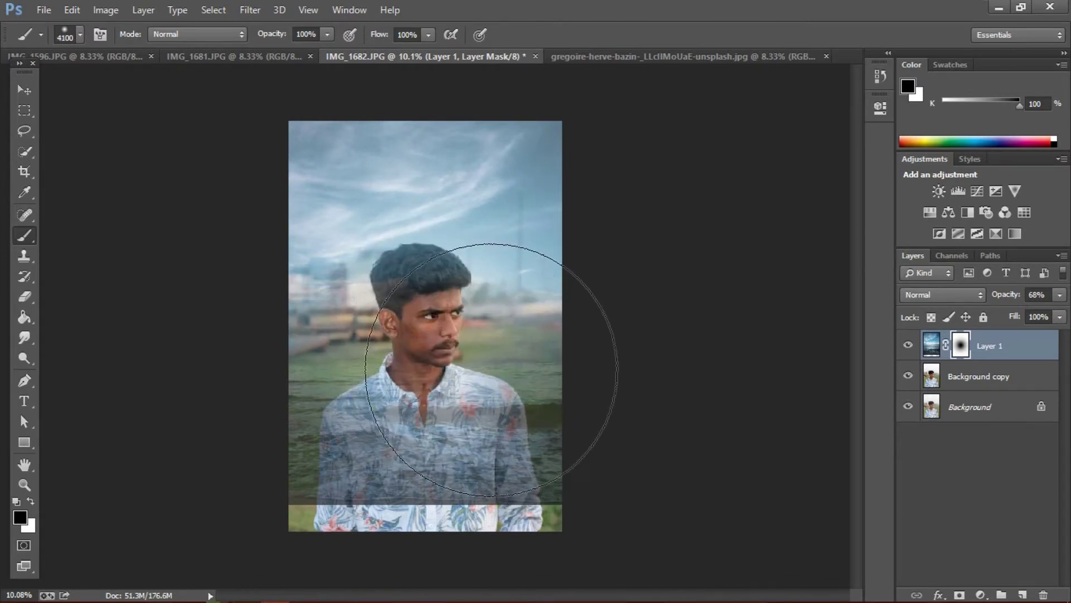
click(491, 370)
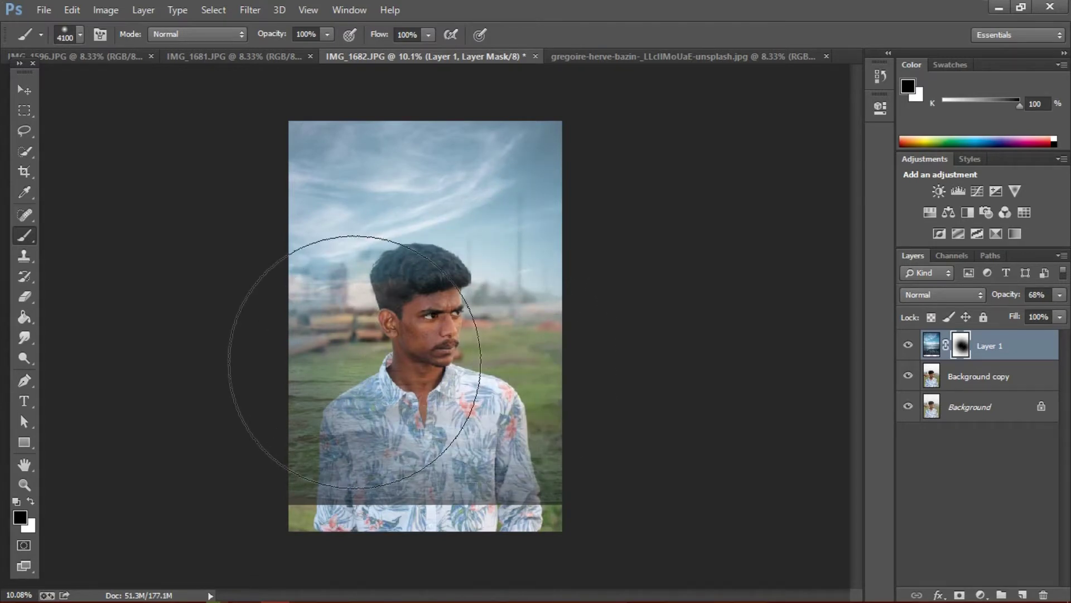
click(354, 362)
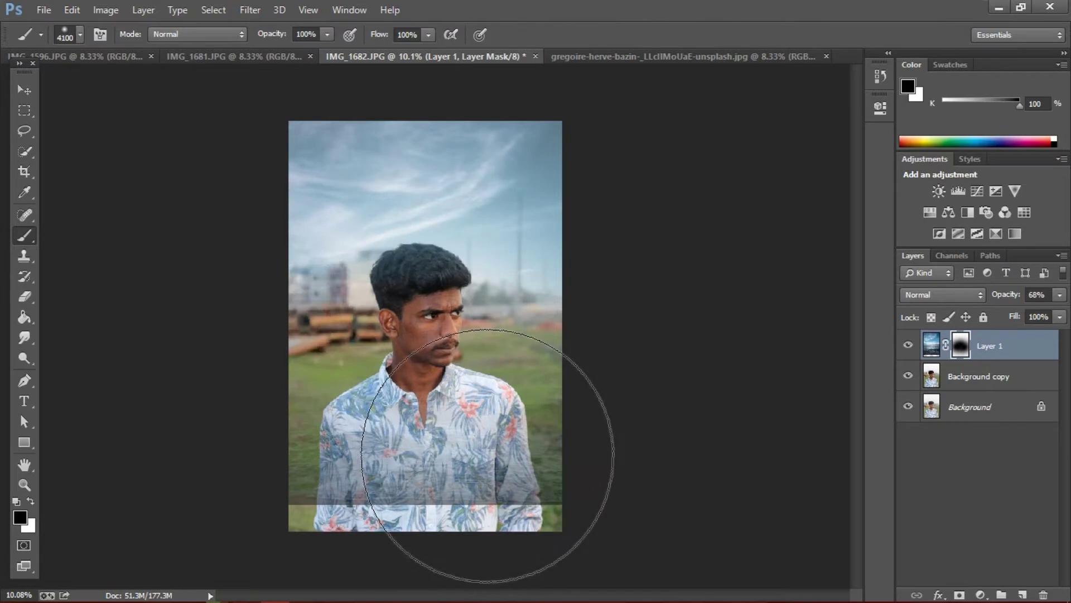
click(511, 442)
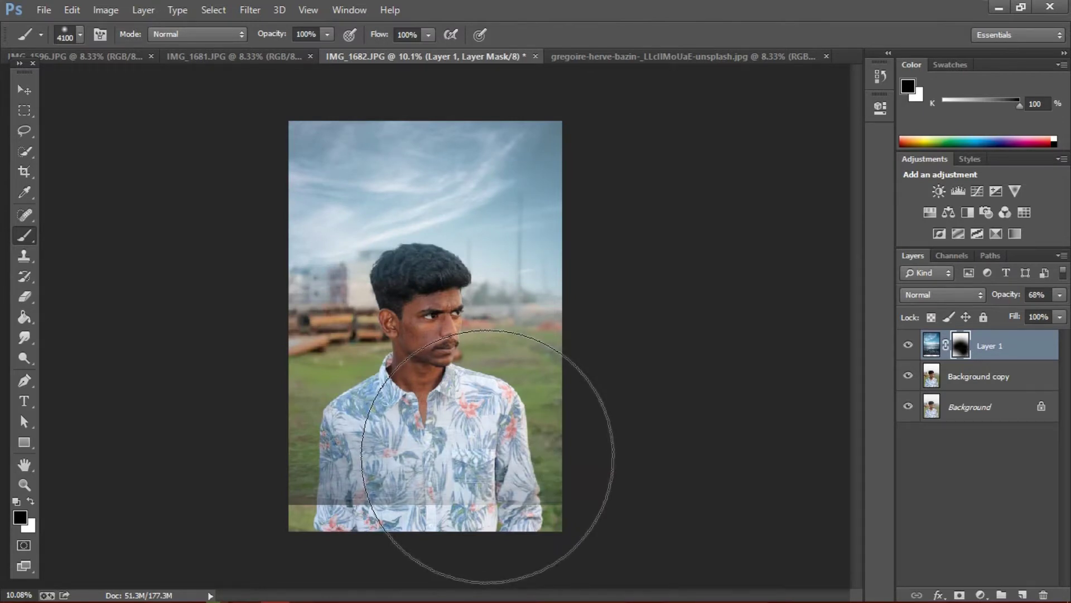
click(357, 450)
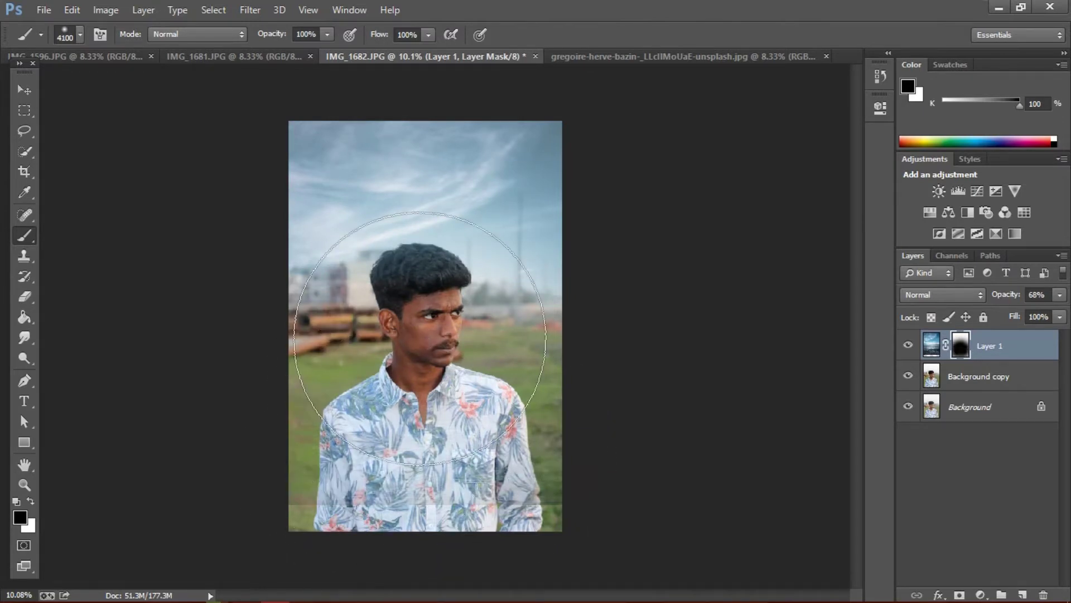
Step: Raise the seascape layer to 100% opacity and soften its mask with a Gaussian Blur of 3.5 pixels radius
drag(1009, 295, 1053, 291)
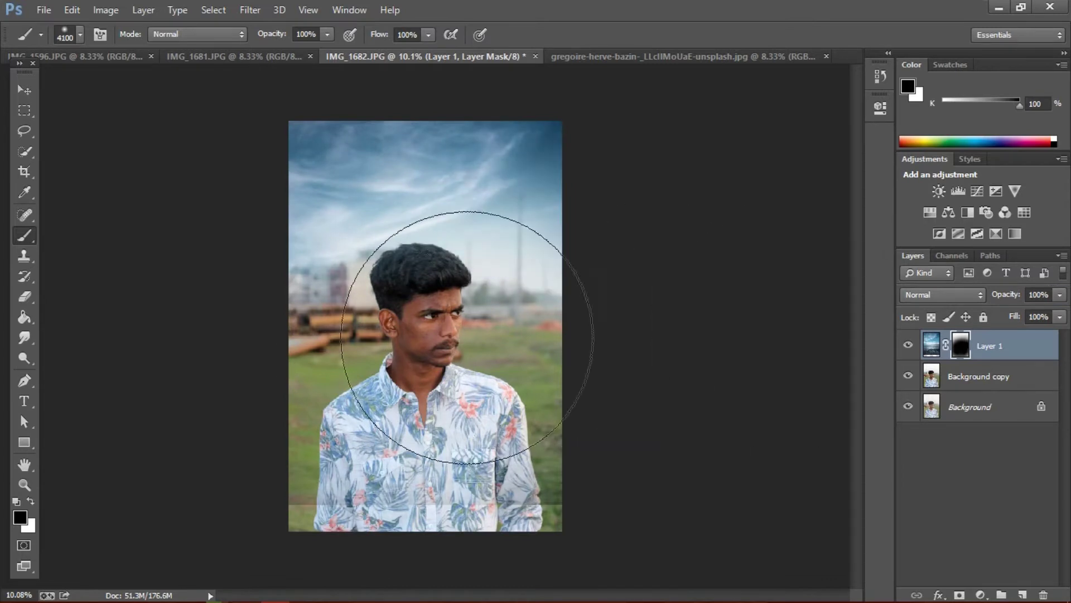
key(v)
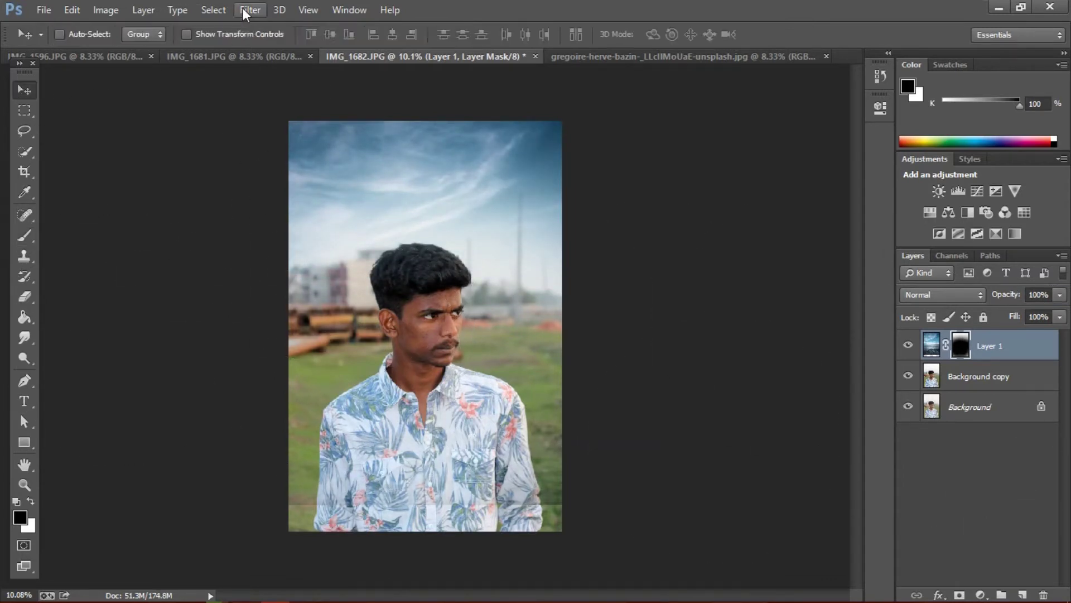
click(251, 10)
mouse_move(315, 183)
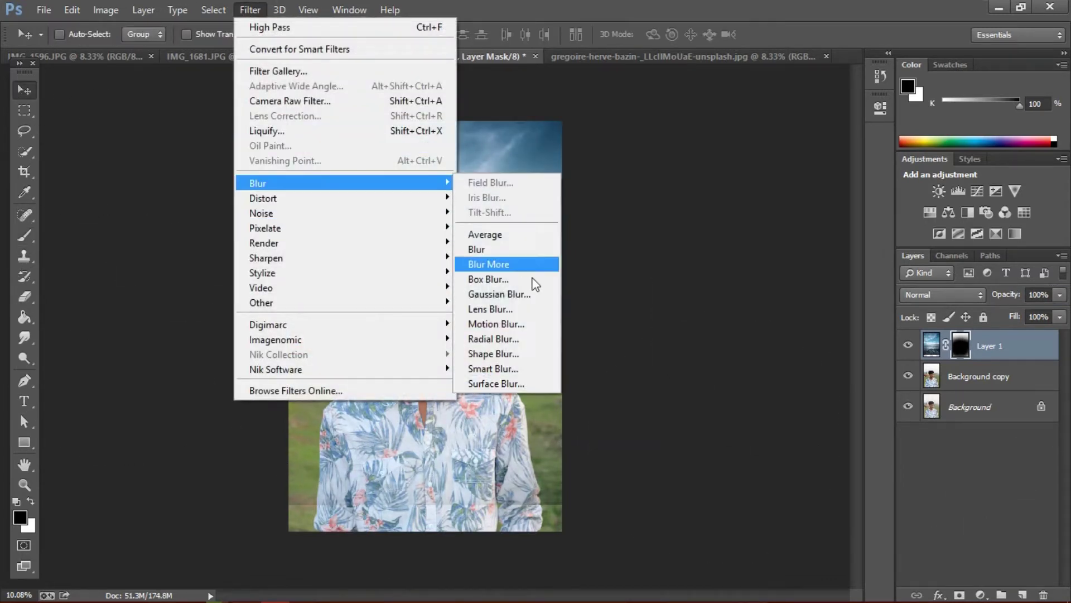
click(534, 299)
drag(728, 504, 707, 502)
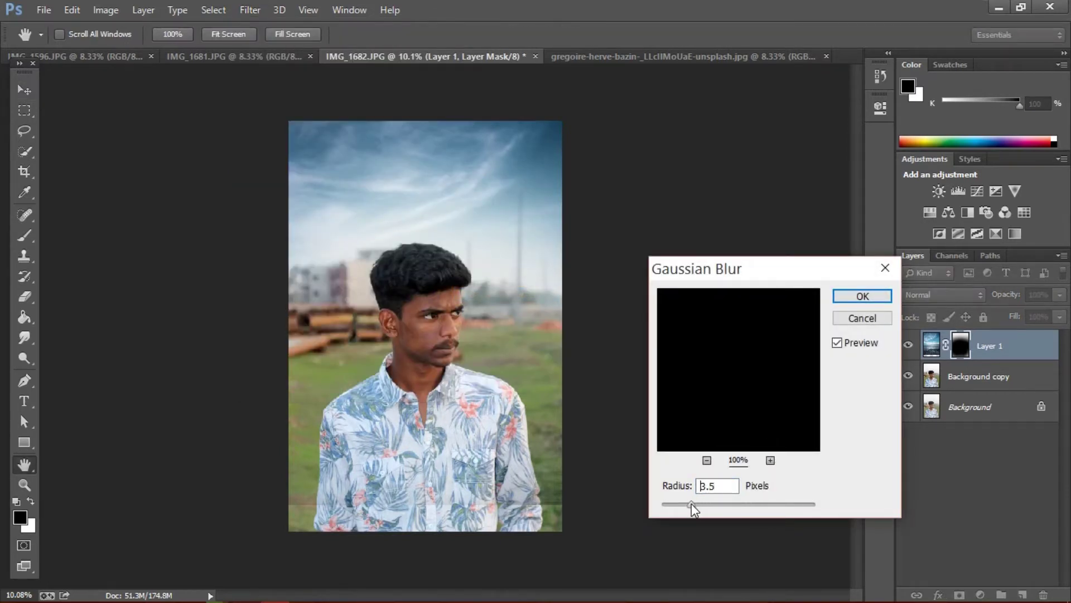
click(859, 296)
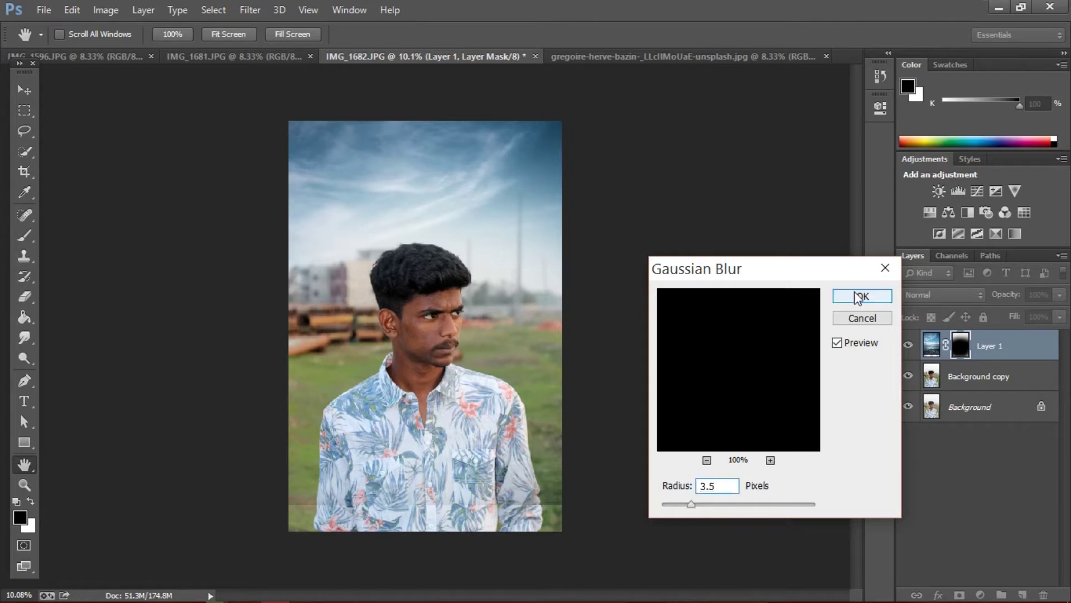
click(909, 347)
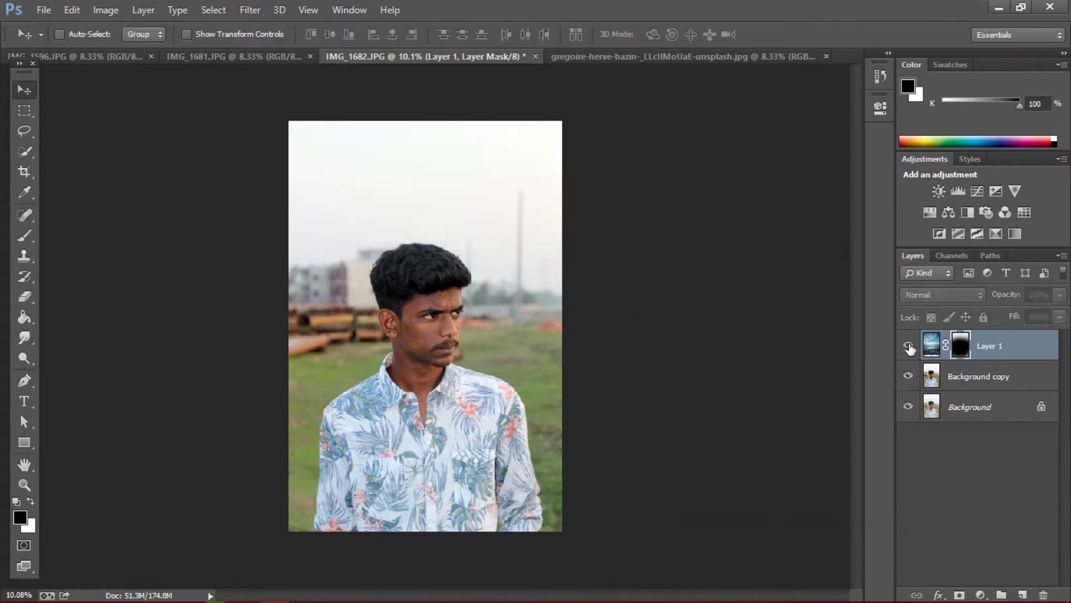
click(910, 347)
click(909, 347)
click(910, 347)
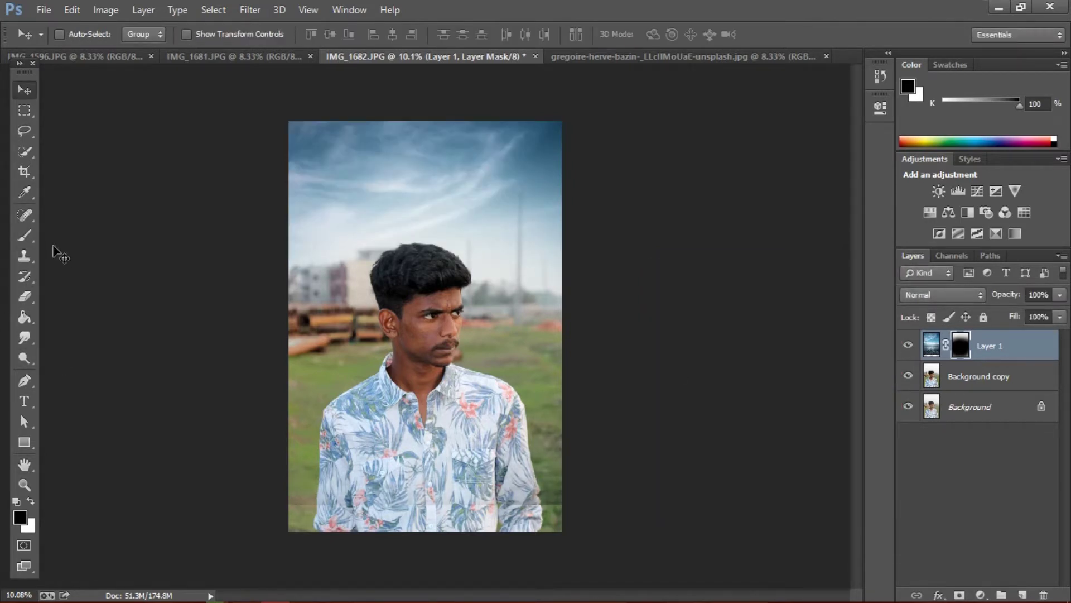
Step: Paint out the remaining seascape edge along the bottom of the mask, reducing the black brush from 4100 px to 1100 px
click(24, 235)
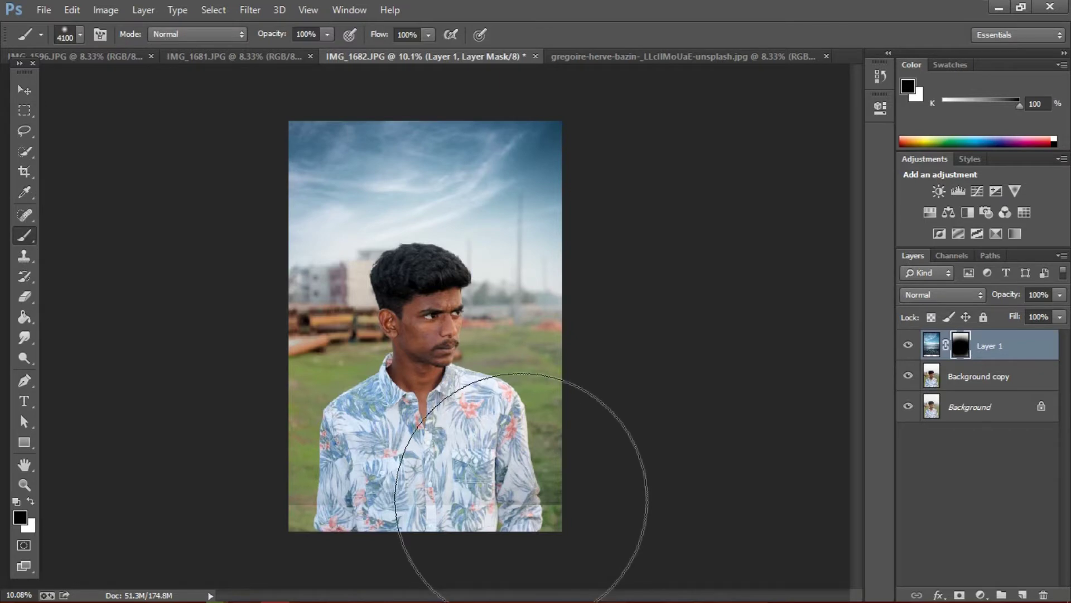
click(522, 501)
key(bracketleft)
key(bracketleft)
key(bracketleft)
key(bracketleft)
key(bracketleft)
key(bracketleft)
key(bracketleft)
key(bracketleft)
key(bracketleft)
key(bracketleft)
key(bracketleft)
key(bracketleft)
key(bracketleft)
key(bracketleft)
key(bracketleft)
key(bracketleft)
key(bracketleft)
key(bracketleft)
key(bracketleft)
key(bracketleft)
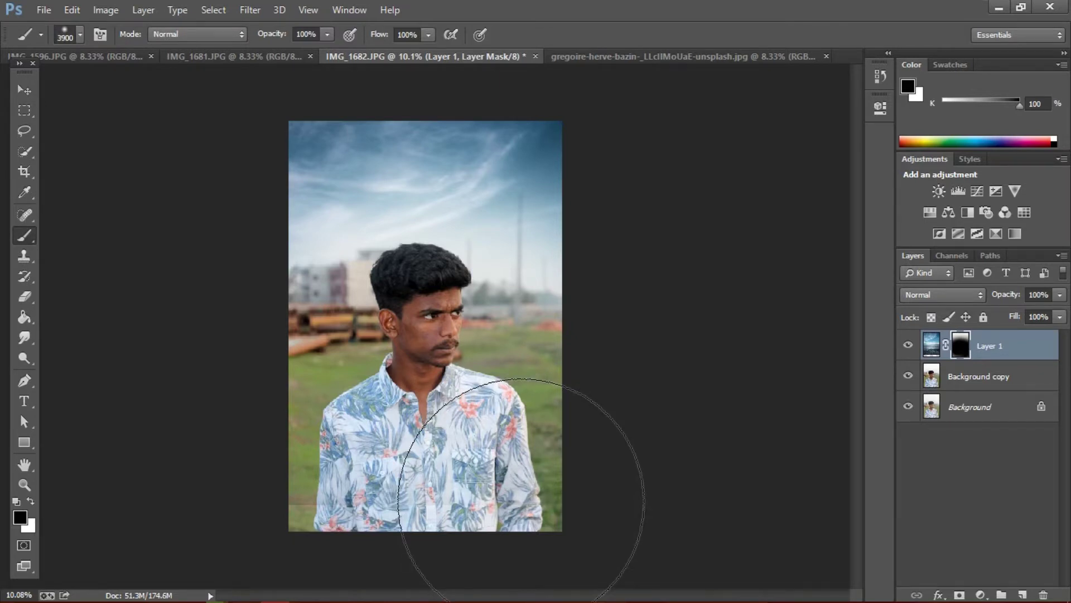
key(bracketleft)
key(bracketleft)
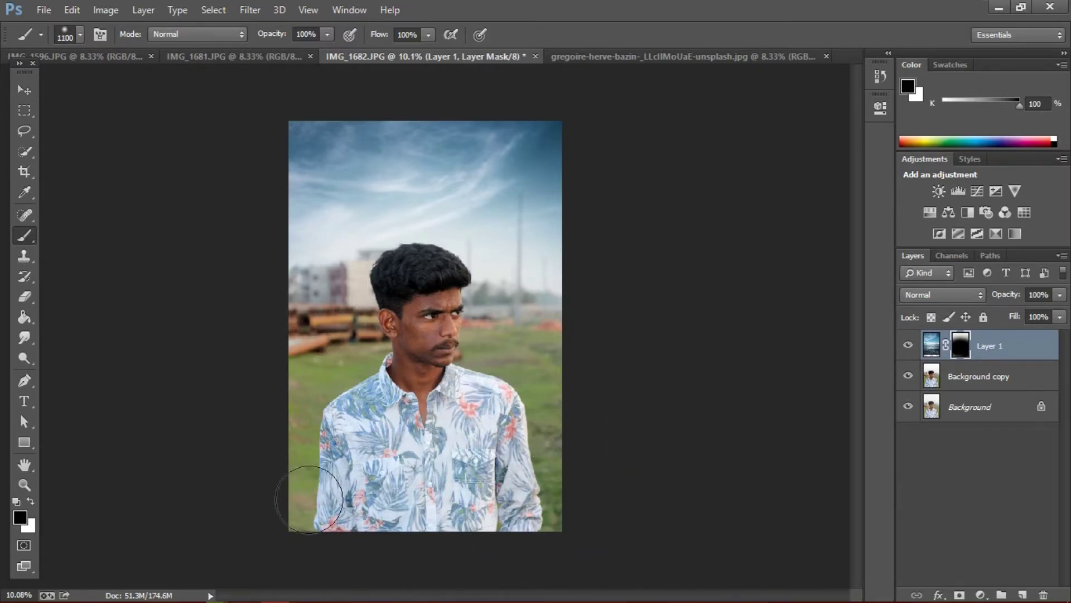
Step: Merge the masked seascape layer down into the Background copy and compare the result with the original
right_click(1007, 347)
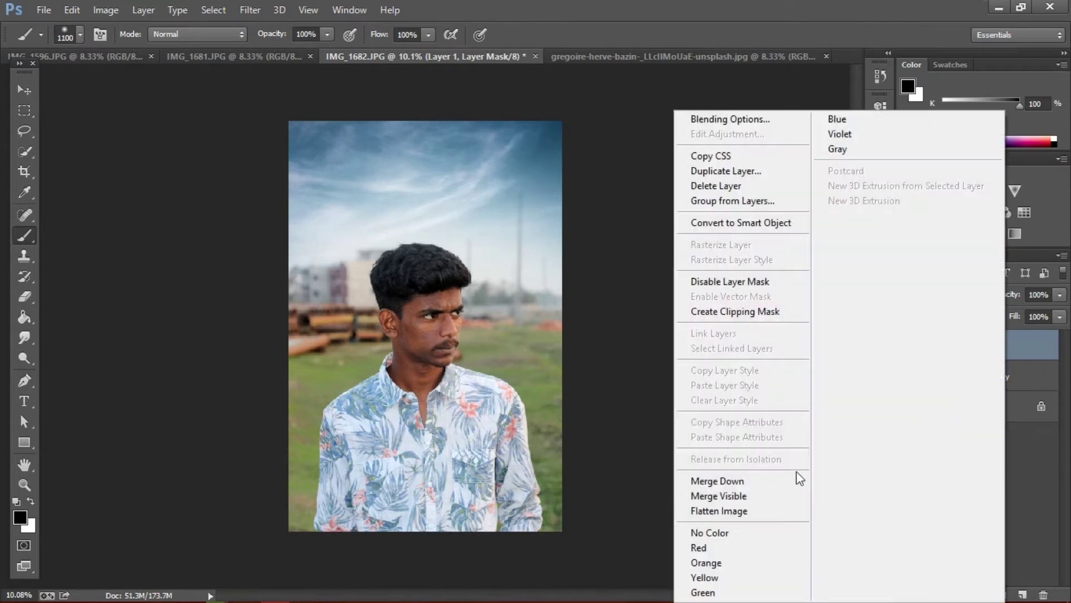
click(763, 479)
click(908, 345)
click(907, 345)
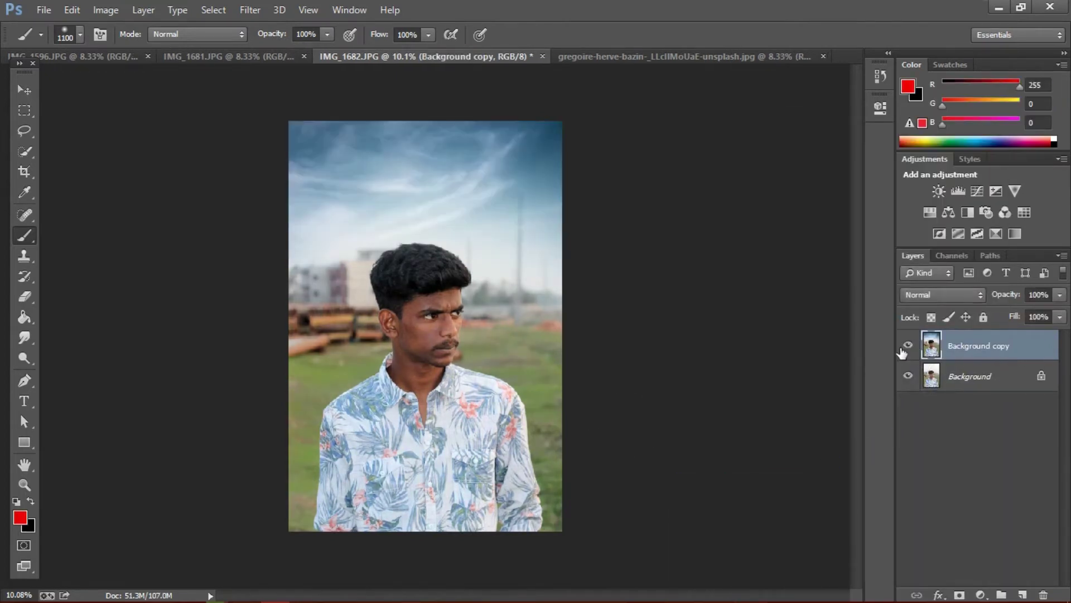
click(251, 10)
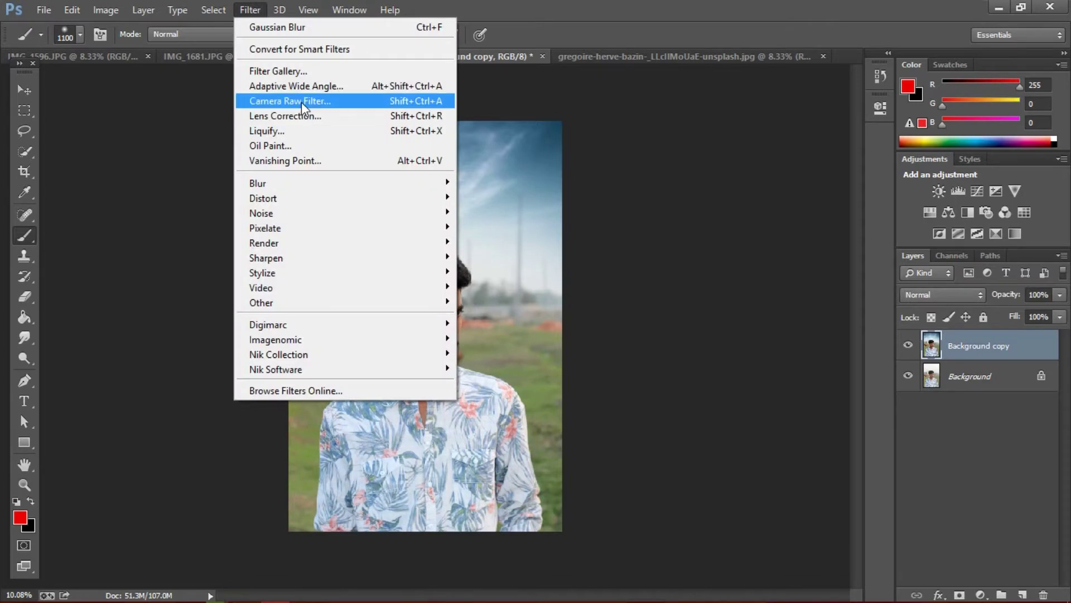
click(301, 102)
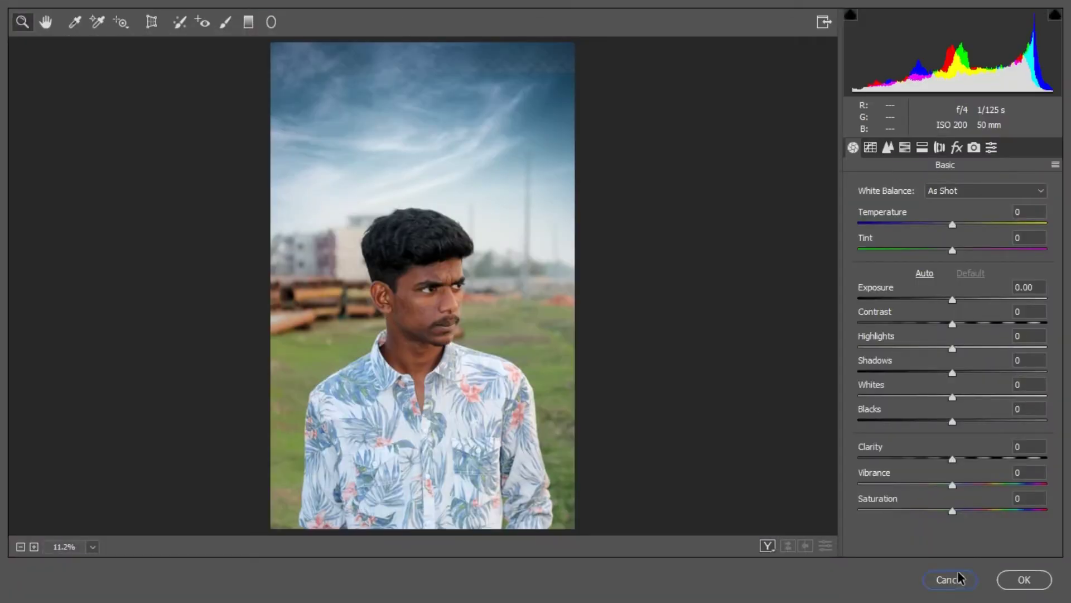
click(960, 578)
Step: Merge a fresh duplicate of the Background layer with the edited copy, leaving the original Background hidden
drag(980, 376, 1022, 595)
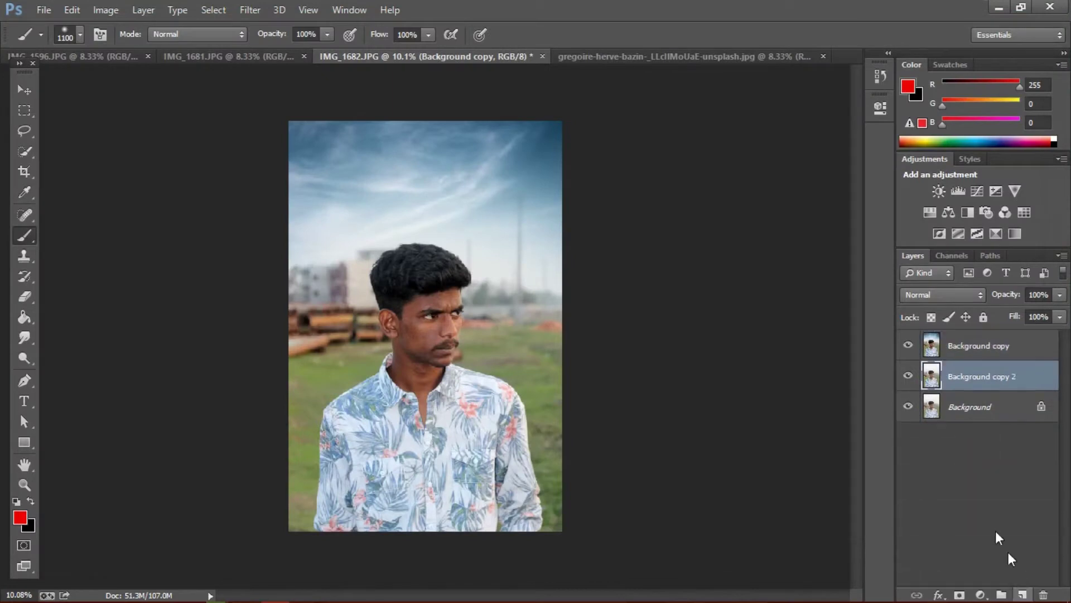
right_click(975, 377)
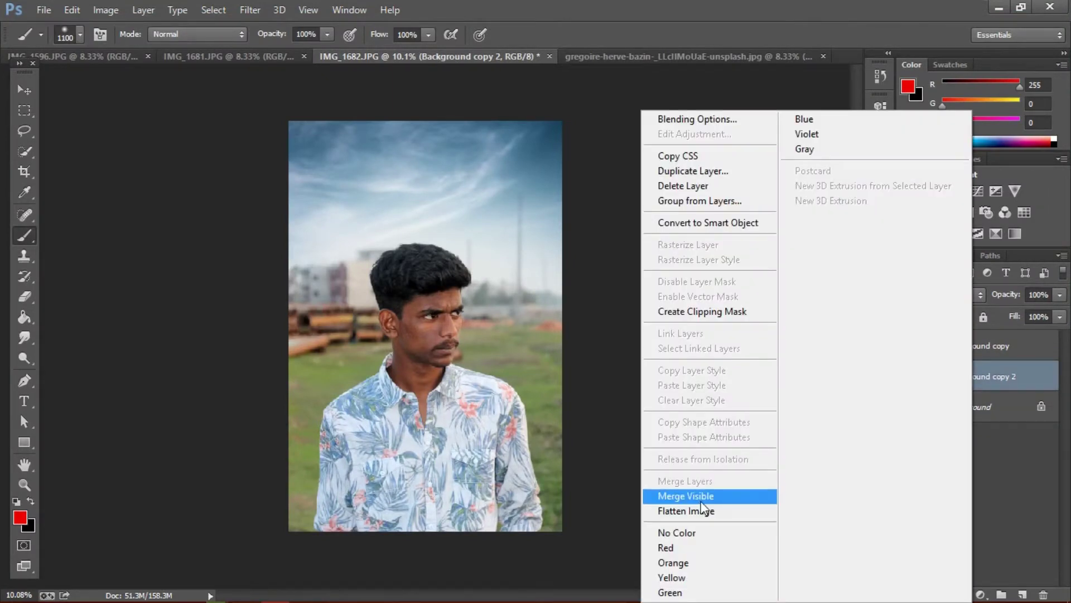
click(698, 494)
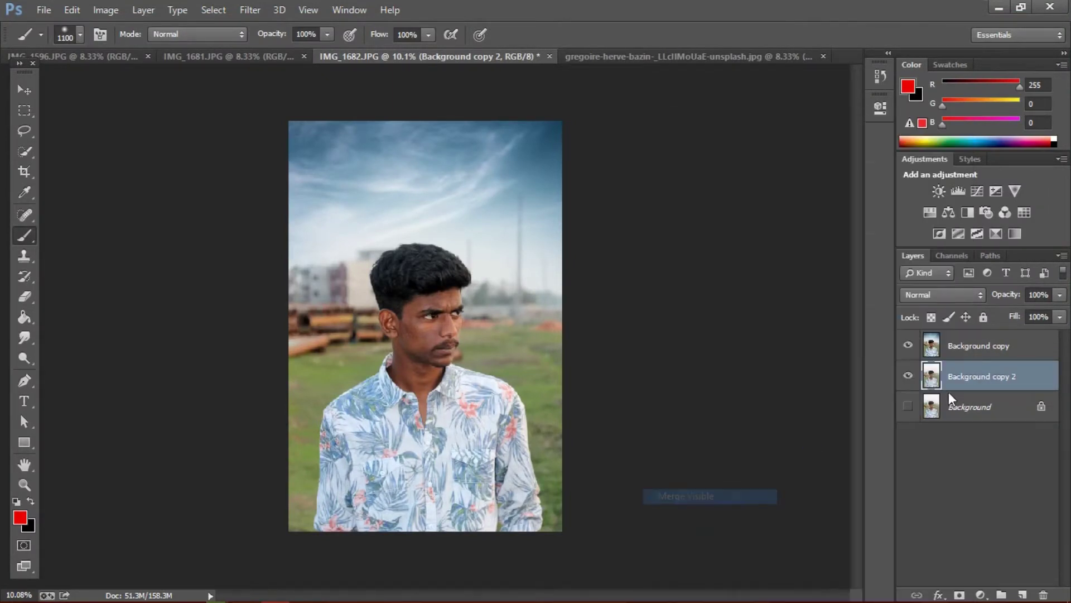
Step: In the Camera Raw Filter, set Contrast +17, Highlights -46, Shadows +53, Whites +15 and Blacks -47
click(250, 10)
click(296, 115)
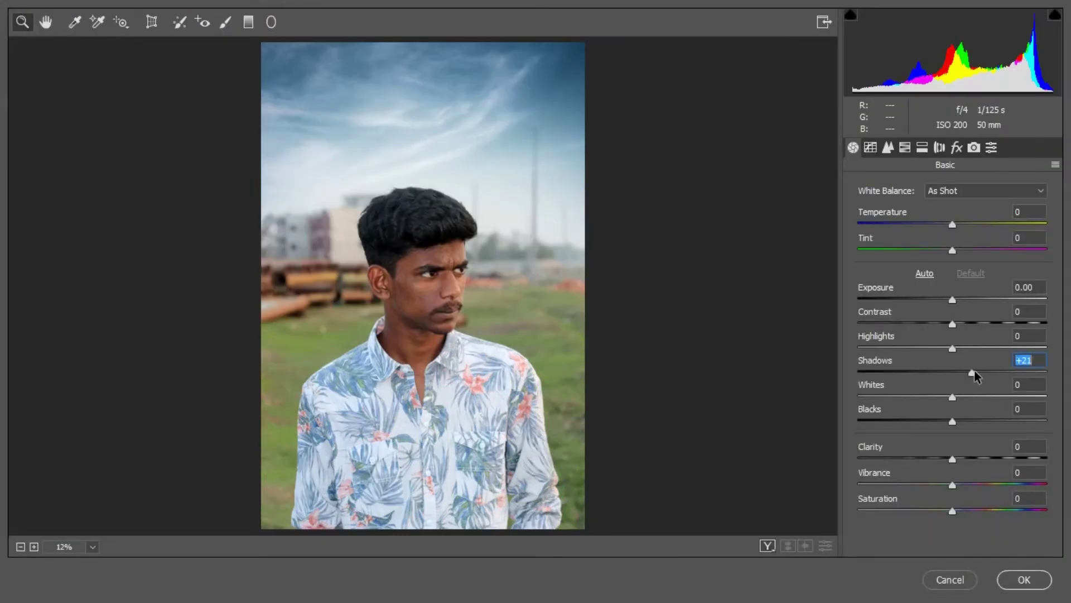
drag(999, 367, 907, 352)
mouse_move(967, 323)
mouse_down()
mouse_move(984, 326)
mouse_move(970, 331)
mouse_up()
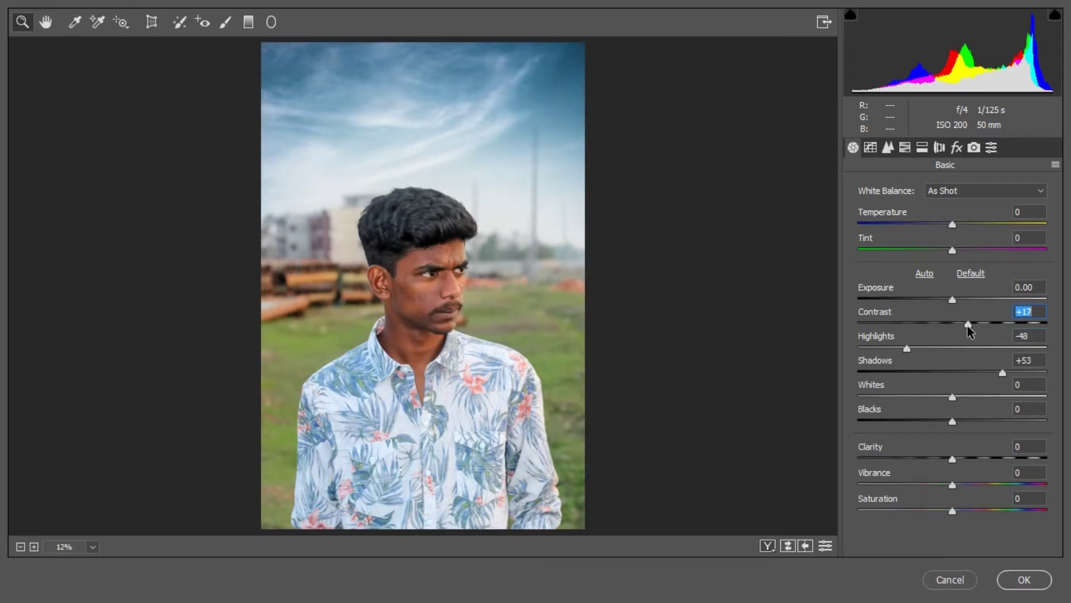
drag(947, 431, 906, 401)
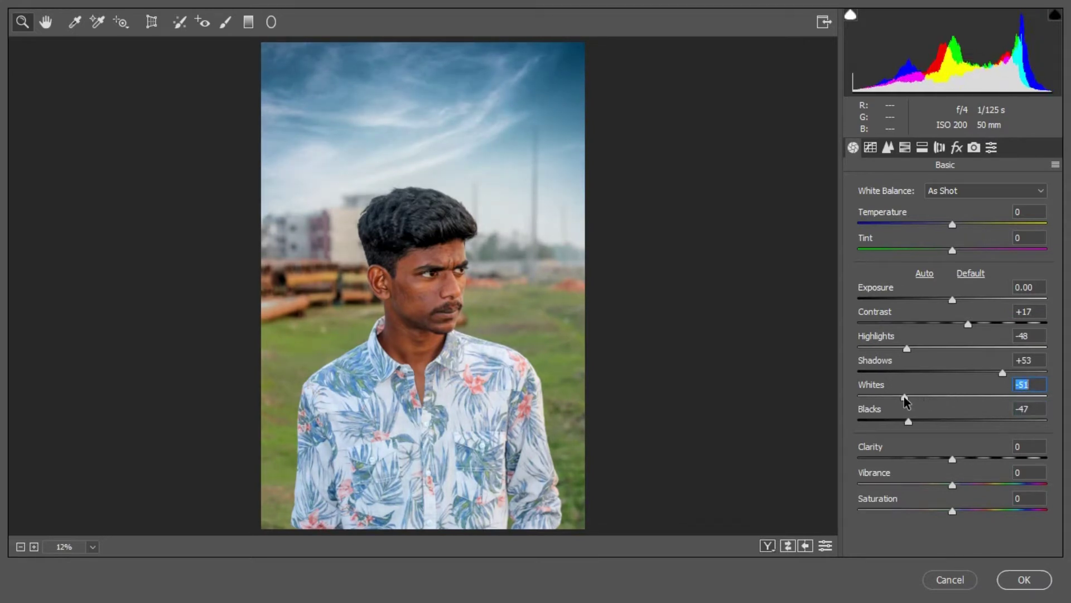
mouse_move(906, 349)
mouse_down()
mouse_move(866, 349)
mouse_move(909, 349)
mouse_up()
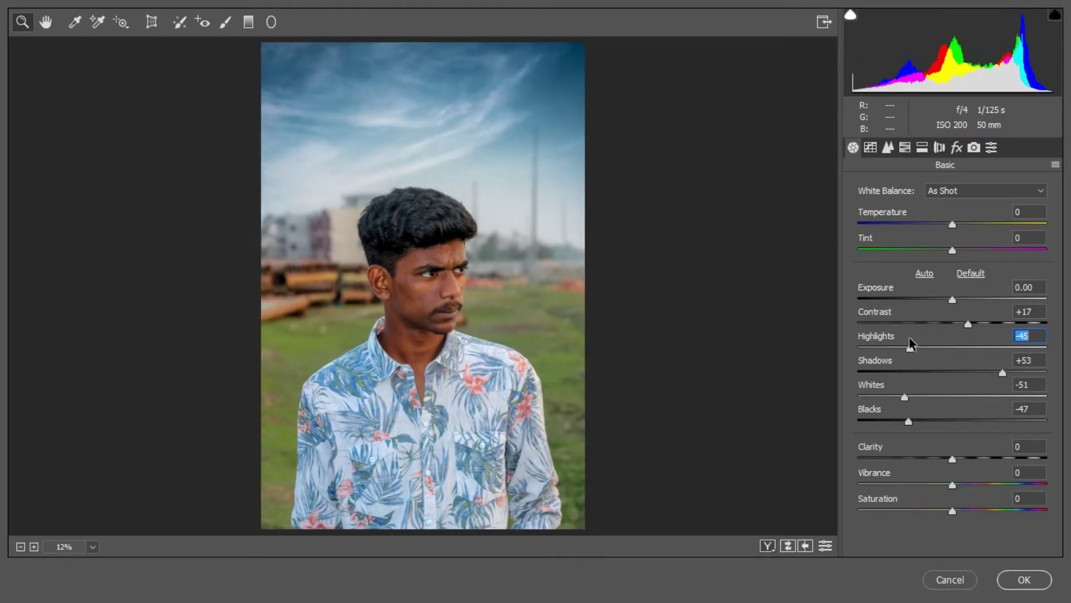
drag(904, 397, 968, 396)
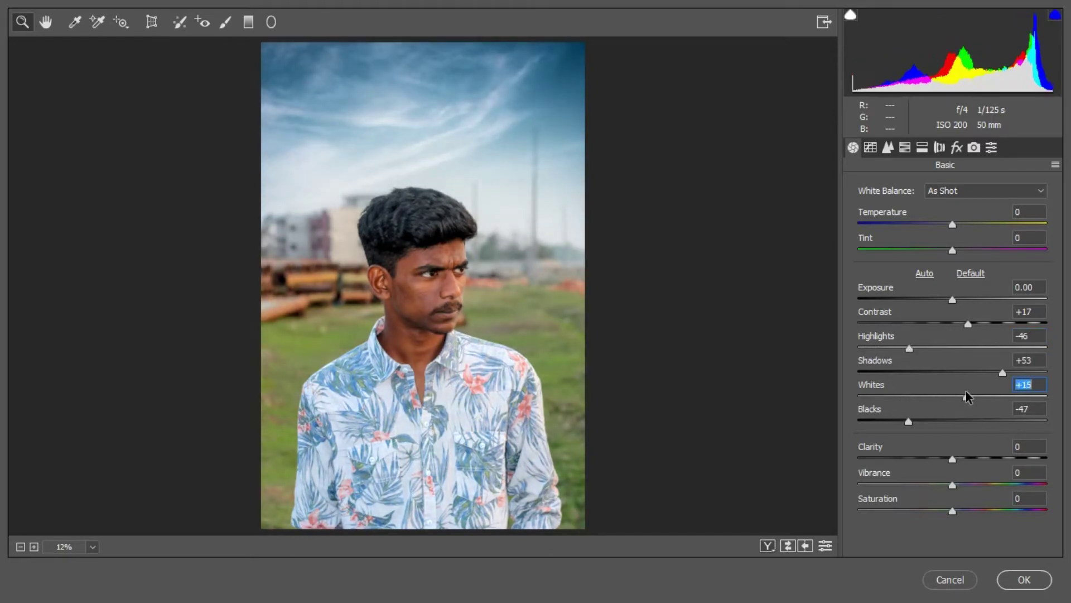
Step: Set Vibrance to +42 and Clarity to +18, and lower the Saturation slightly
click(985, 484)
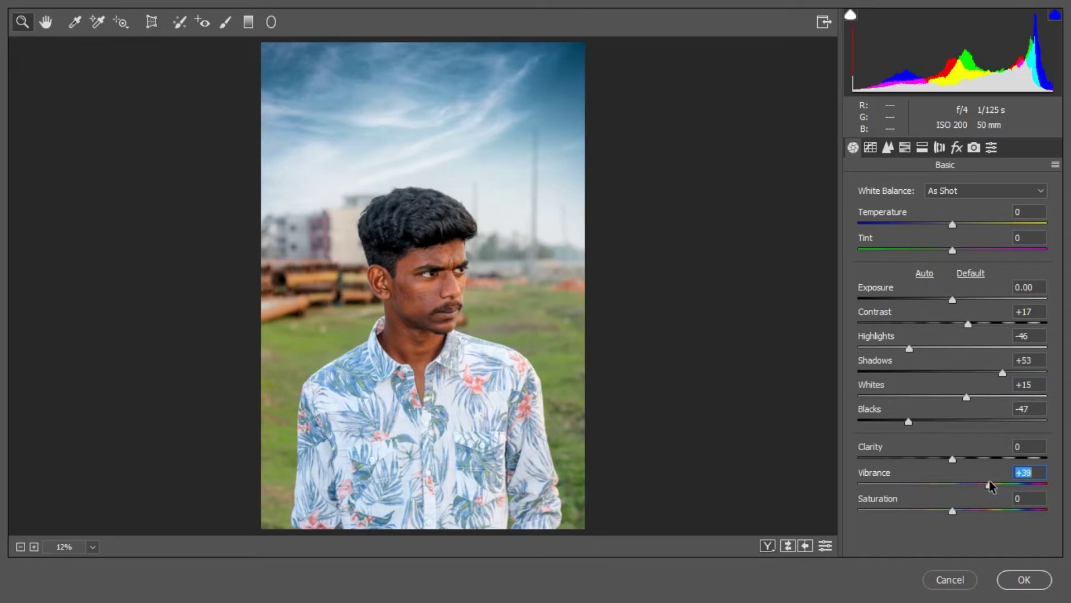
click(986, 457)
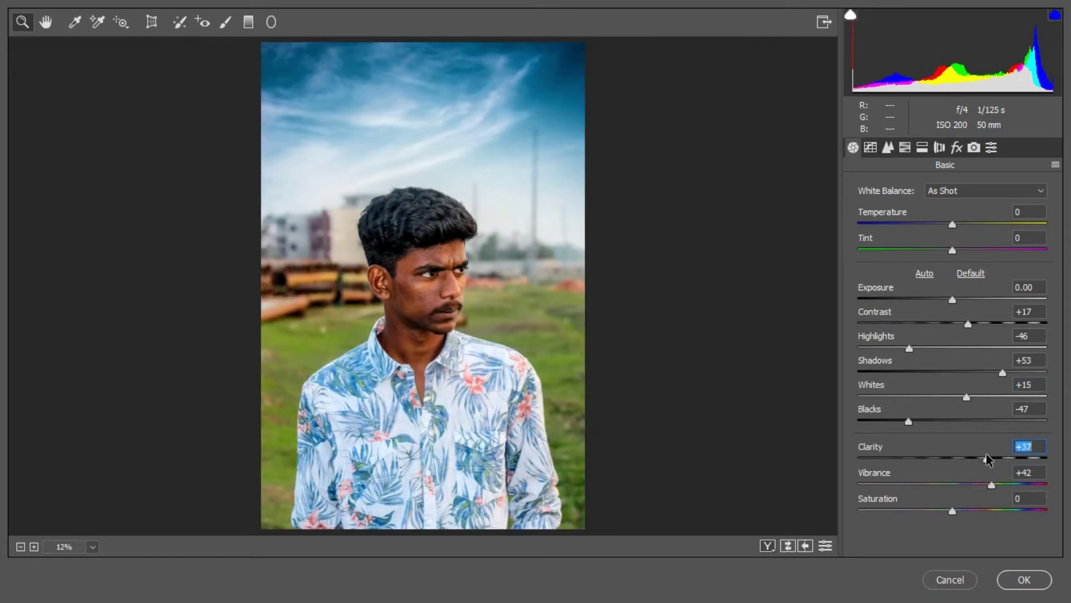
drag(981, 459, 970, 459)
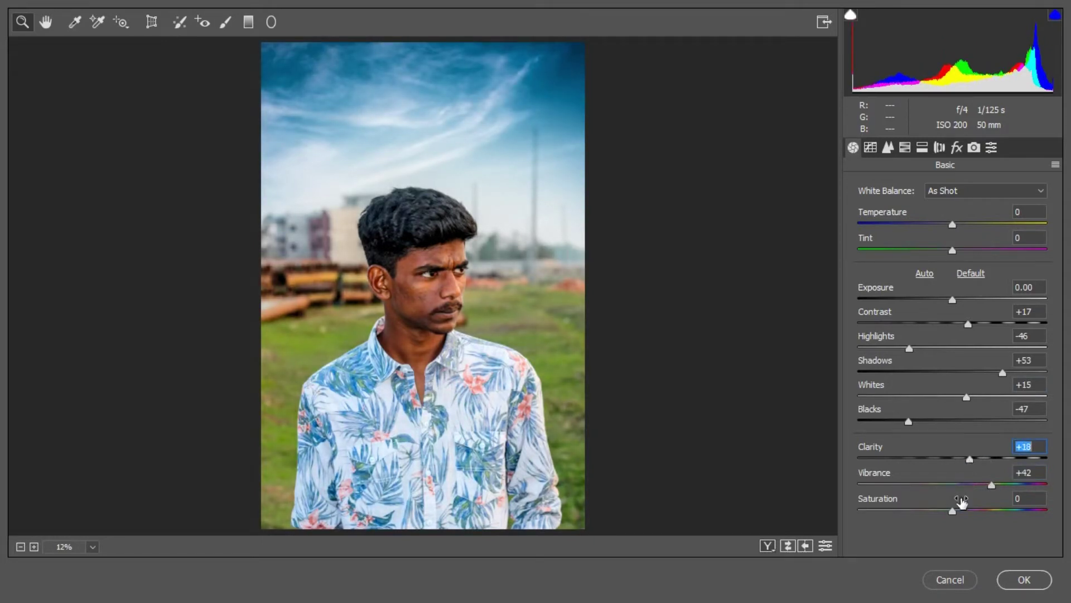
drag(954, 510, 944, 509)
Step: Brighten the skin colours in the HSL luminance settings with Reds +18 and Oranges +19
click(905, 147)
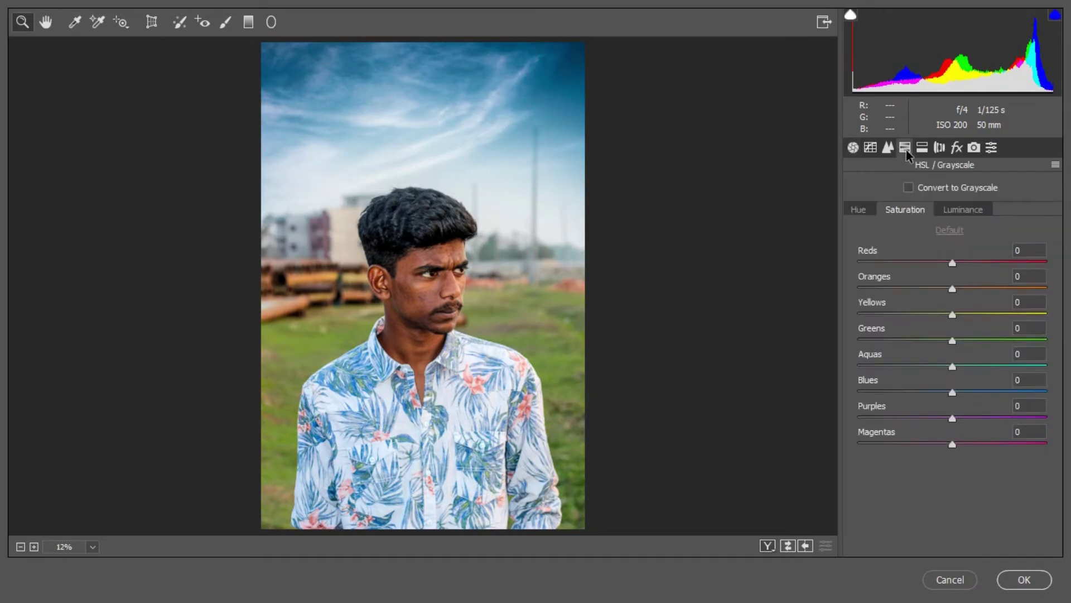
click(966, 214)
click(970, 288)
click(968, 262)
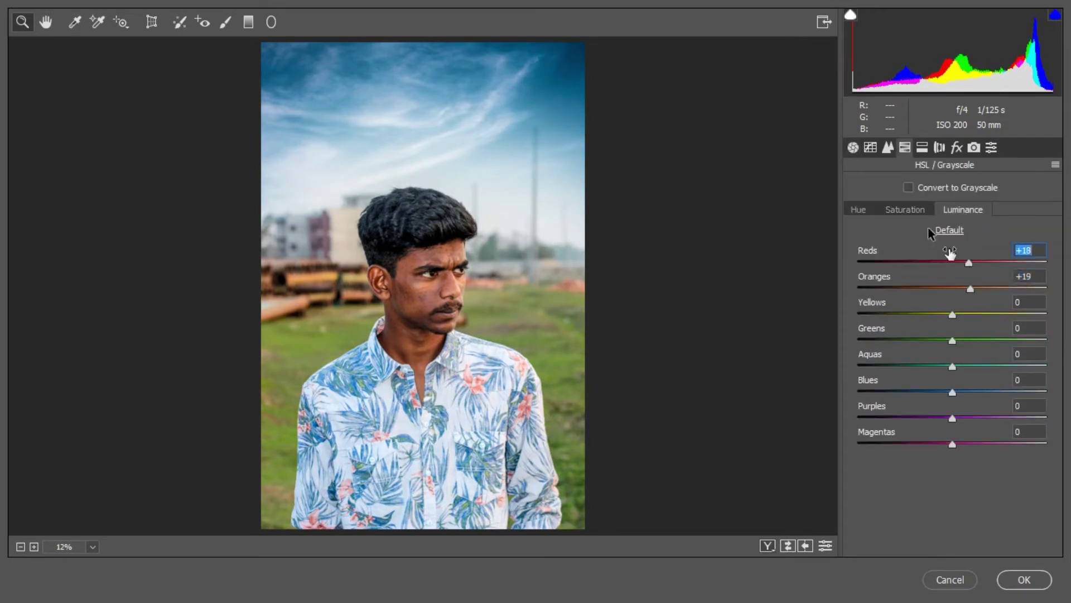
Step: Reduce the Oranges saturation to -6 and strengthen the sky with Blues saturation +59 and Blues hue -13
click(915, 212)
click(945, 287)
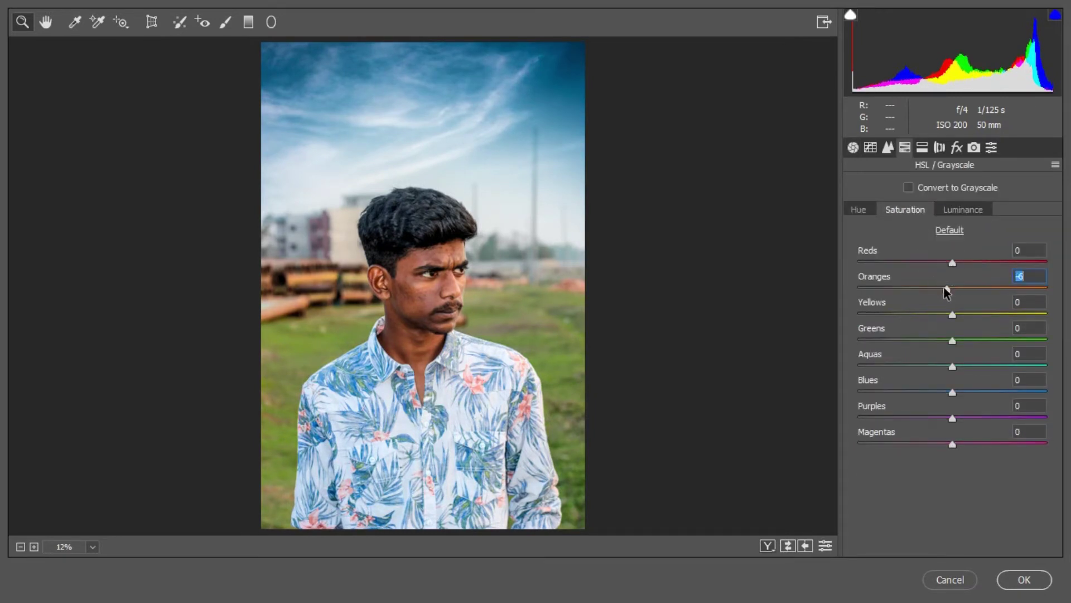
drag(961, 391, 1008, 392)
click(860, 210)
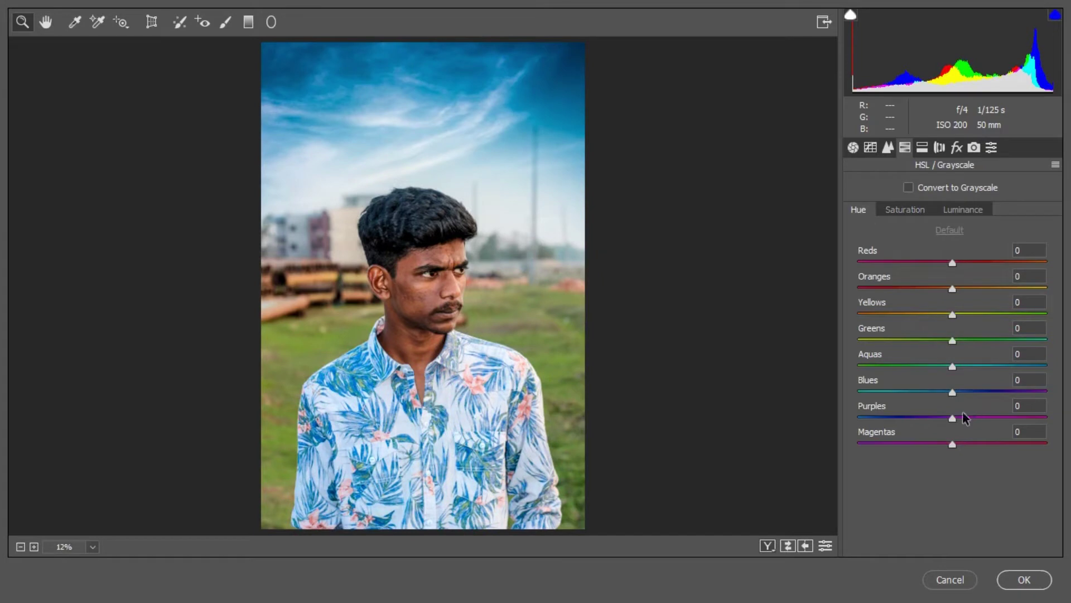
drag(933, 392, 935, 391)
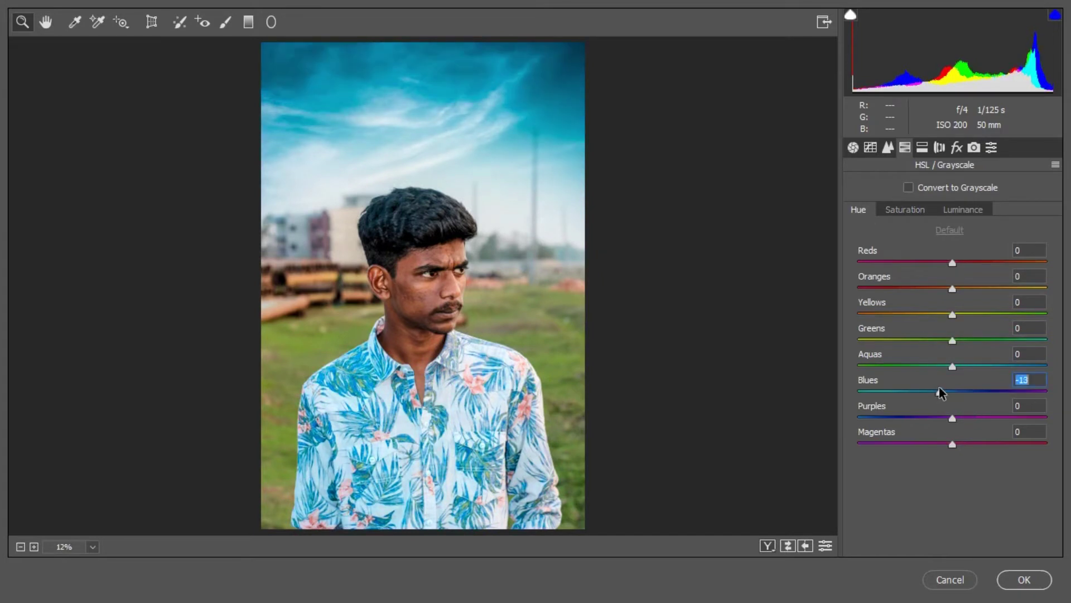
Step: Mute the skin and grass by setting HSL saturation to Reds -13, Oranges -15, Yellows -58 and Greens -60
click(967, 215)
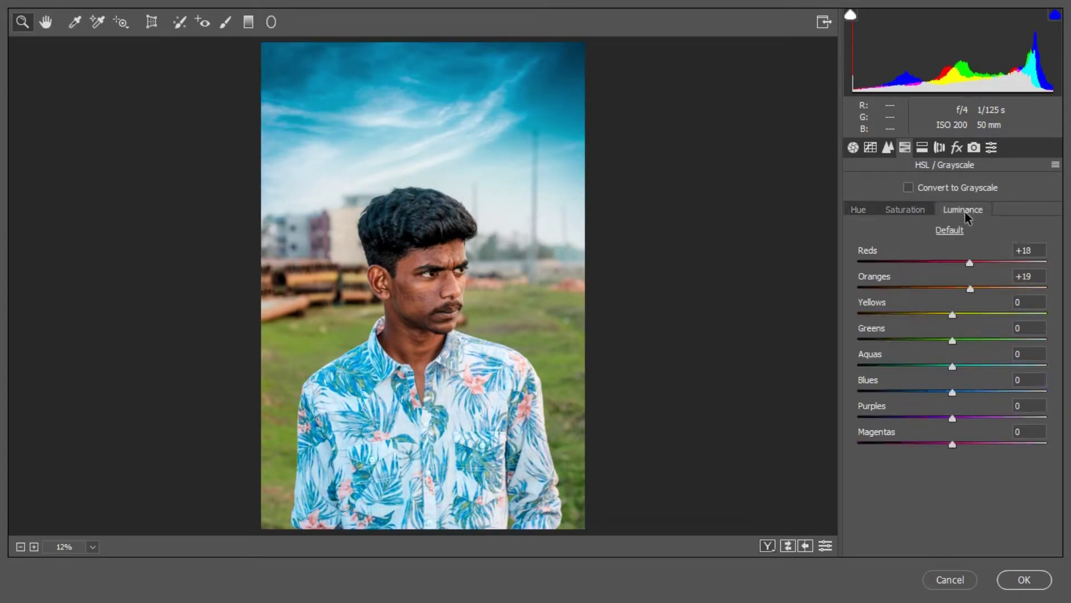
click(907, 210)
drag(952, 288, 939, 276)
click(940, 262)
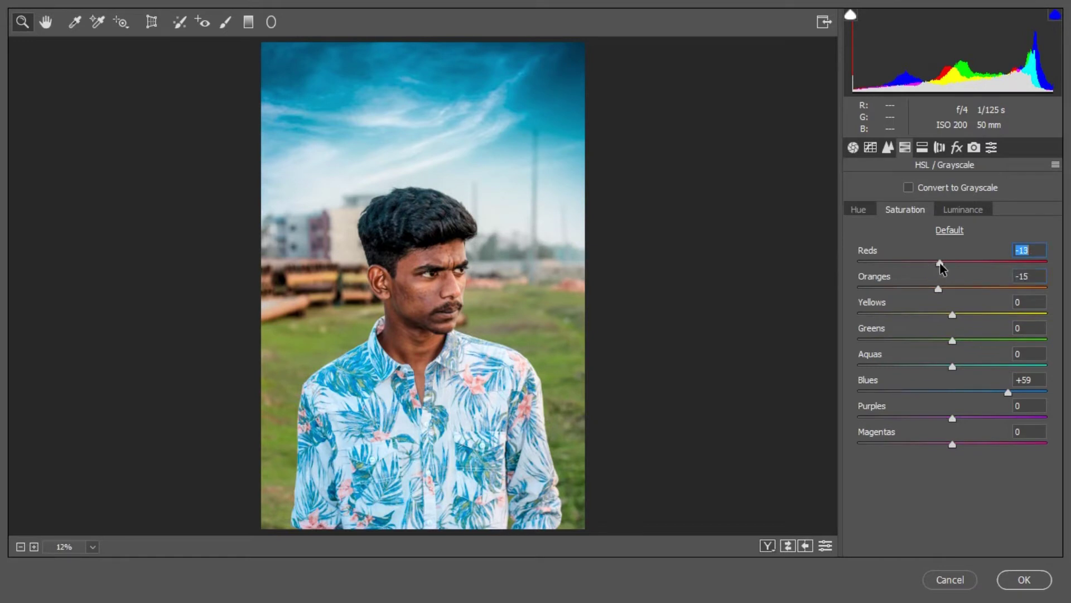
drag(952, 338, 1041, 314)
click(897, 338)
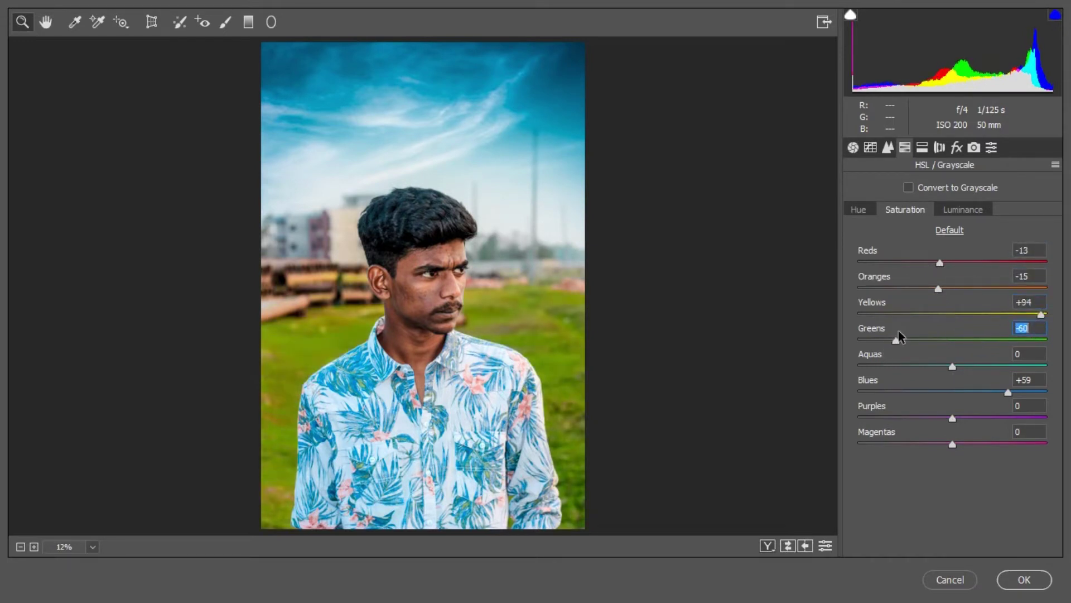
click(897, 313)
Step: Lower the Greens and Yellows hue values and raise the Oranges luminance to +47
click(859, 210)
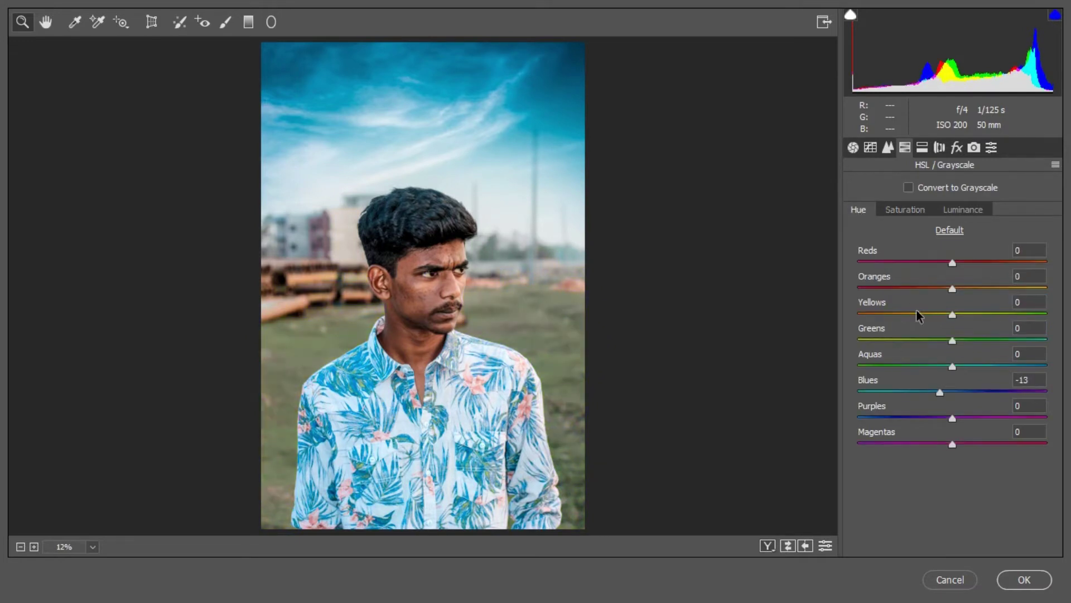
drag(898, 339, 872, 342)
drag(915, 314, 999, 290)
click(962, 209)
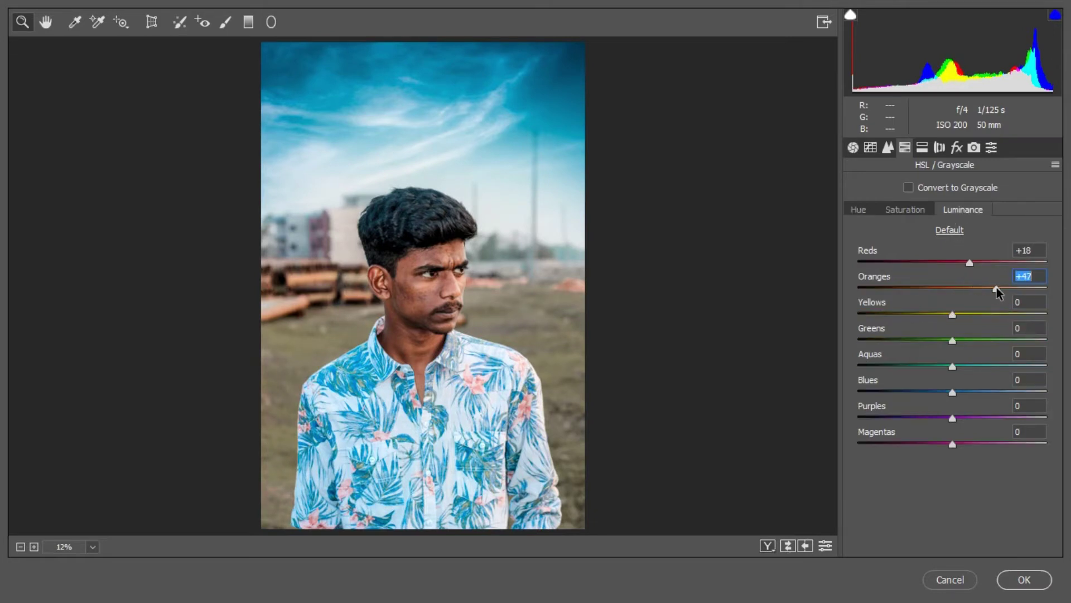
Step: Set the sharpening amount to 79 and tint the highlights with split toning at hue 207, saturation 9
click(888, 147)
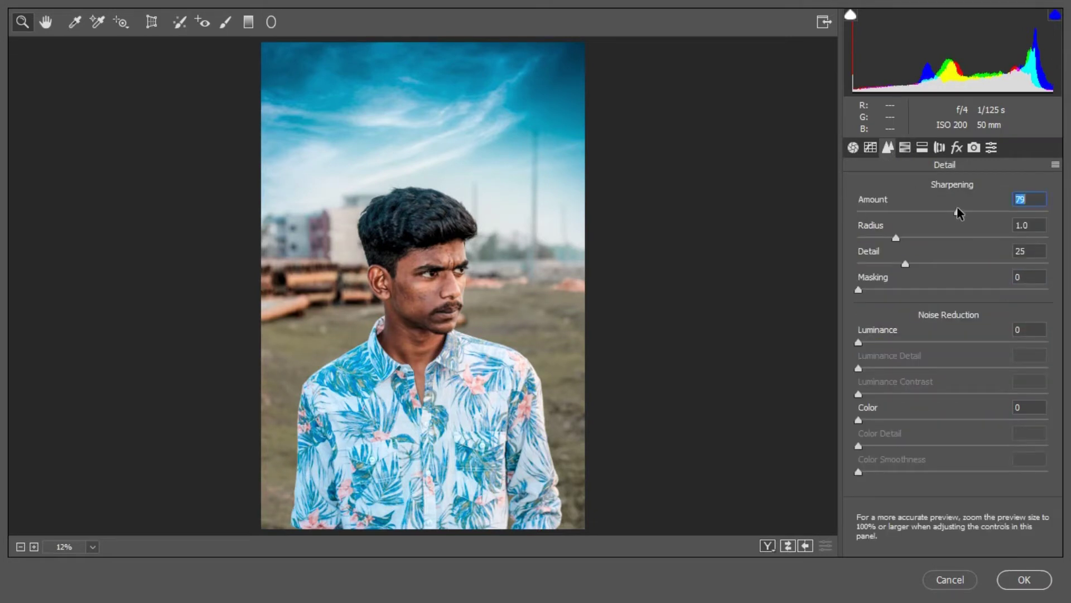
click(922, 147)
drag(958, 211, 966, 211)
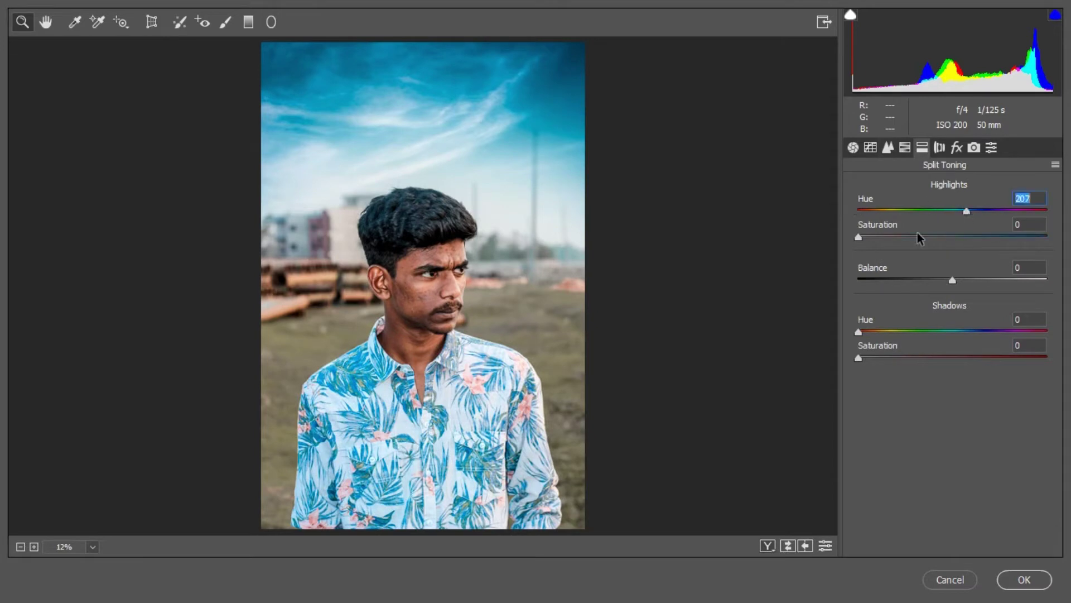
click(879, 238)
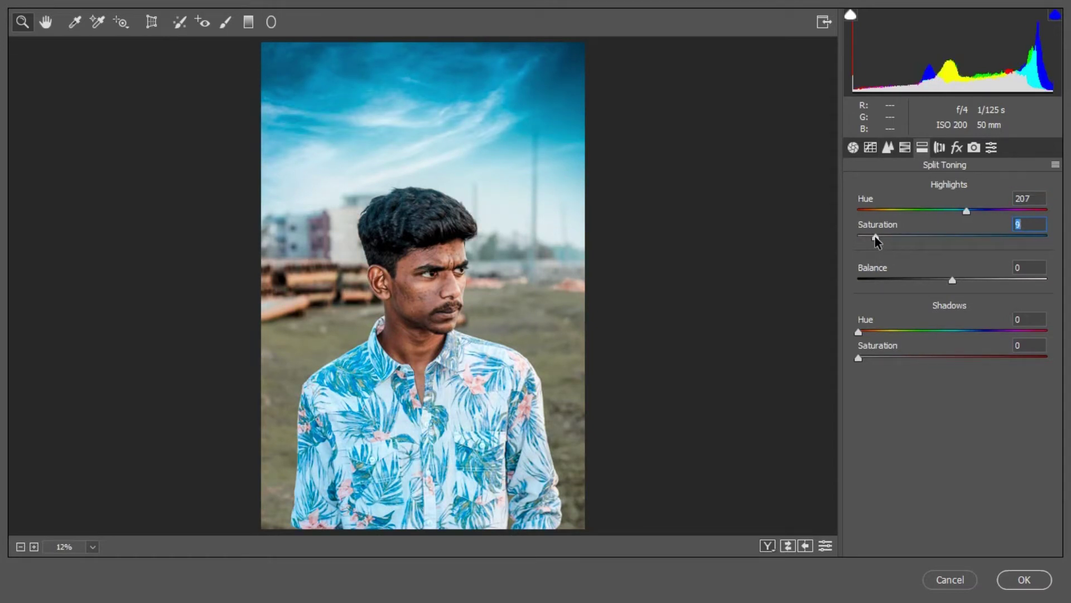
Step: Set the post-crop vignetting amount to +3 and apply the Camera Raw adjustments to the layer
click(956, 148)
mouse_move(955, 408)
mouse_down()
mouse_move(935, 407)
mouse_move(955, 403)
mouse_up()
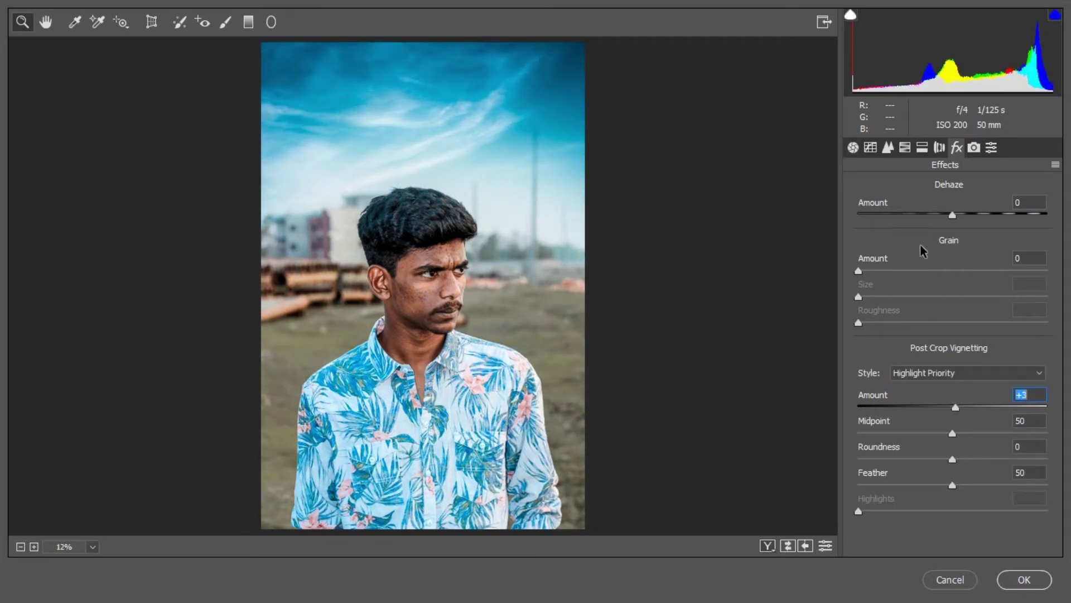
click(905, 147)
click(912, 210)
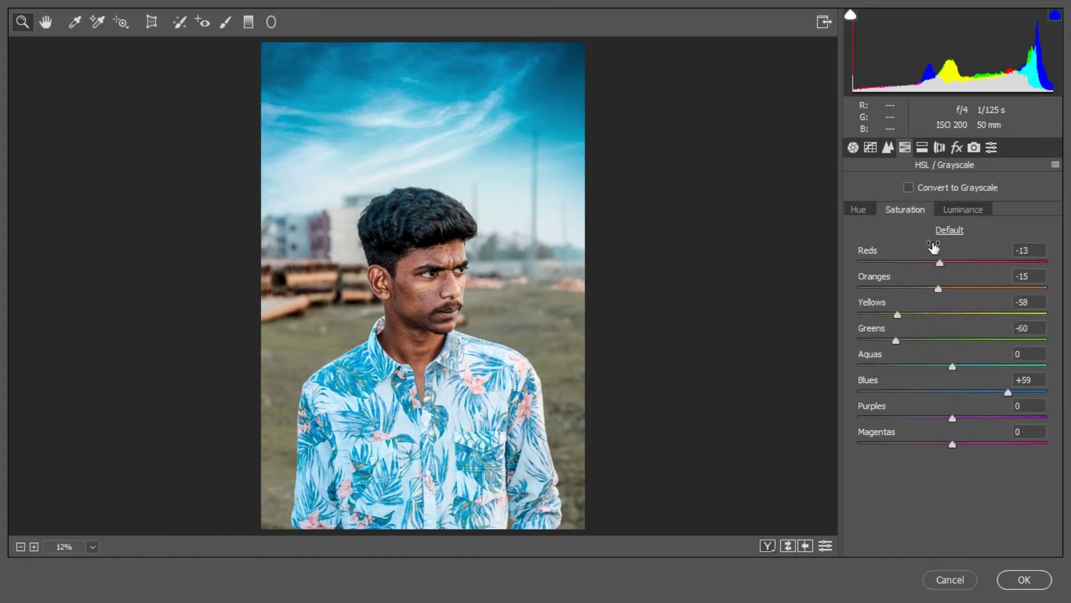
click(1024, 579)
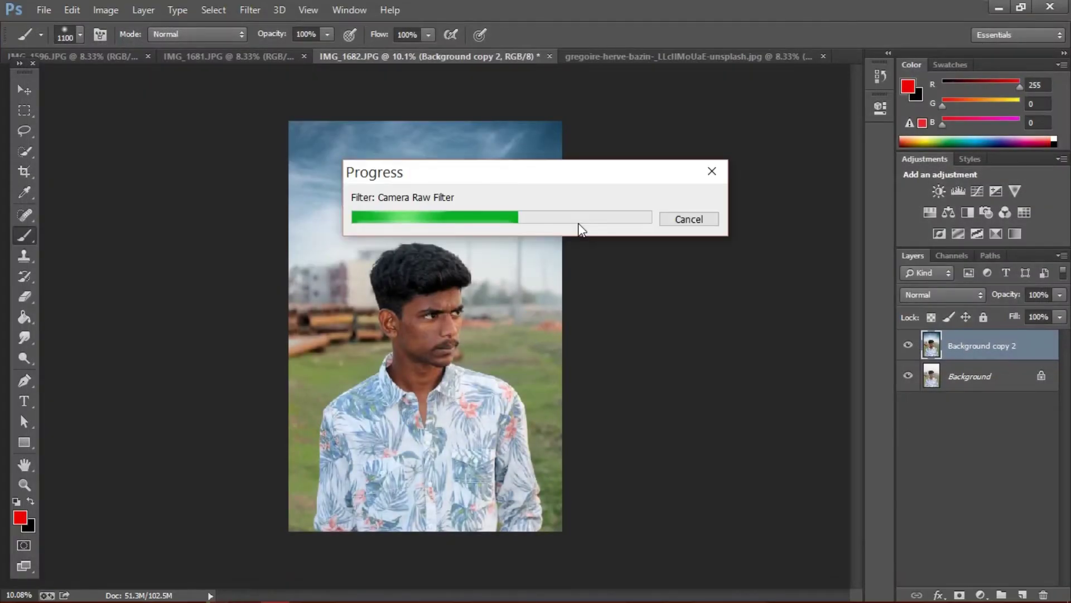
Step: Duplicate the Background copy 2 layer for retouching the skin
scroll(469, 273, up, 13)
scroll(382, 358, down, 2)
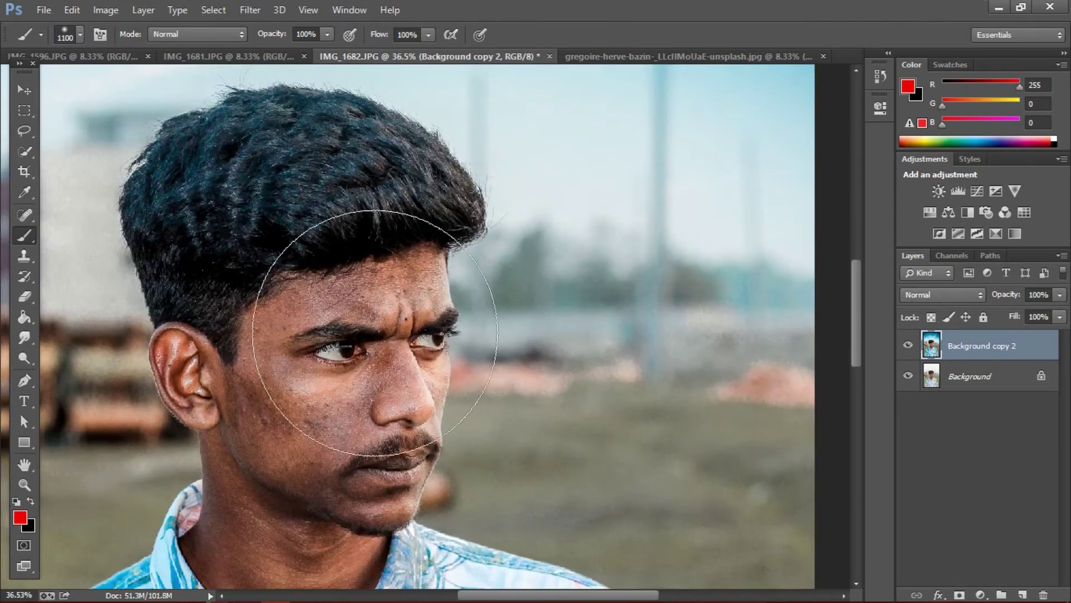
scroll(370, 358, up, 2)
drag(980, 356, 1022, 595)
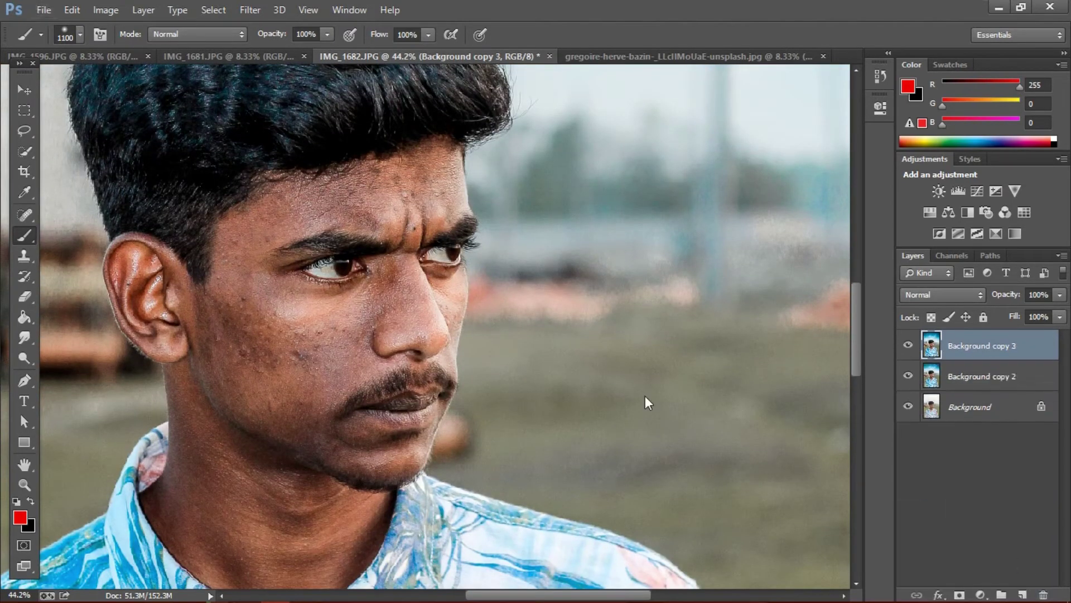
Step: Remove the blemishes on the forehead, cheek and between the eyebrows with a 44 px content-aware Spot Healing Brush
click(26, 215)
scroll(240, 251, up, 3)
click(493, 156)
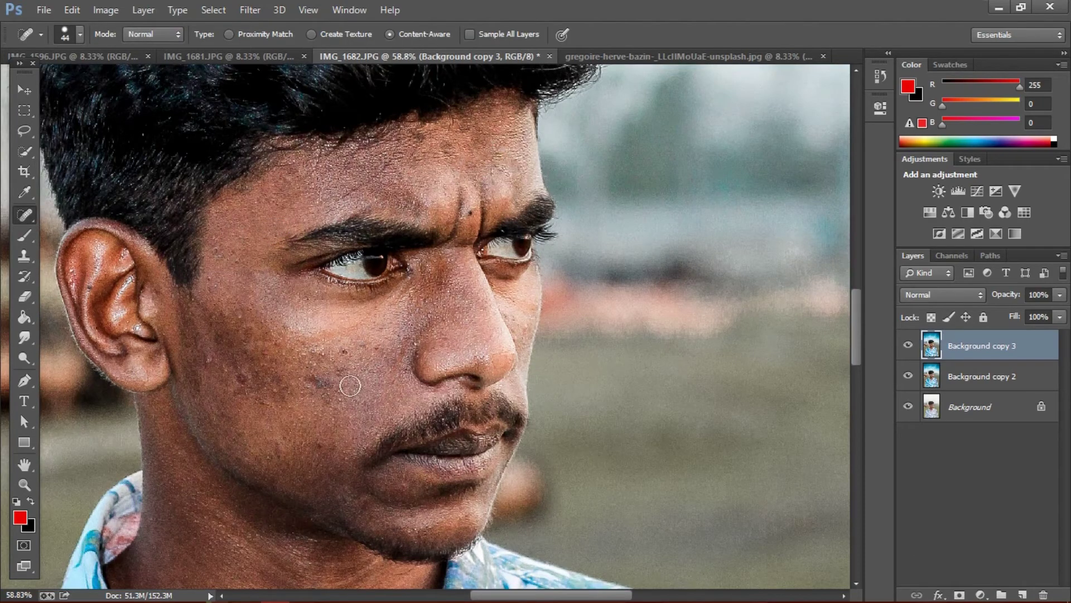
click(377, 346)
click(318, 387)
click(243, 380)
click(233, 262)
scroll(351, 304, down, 3)
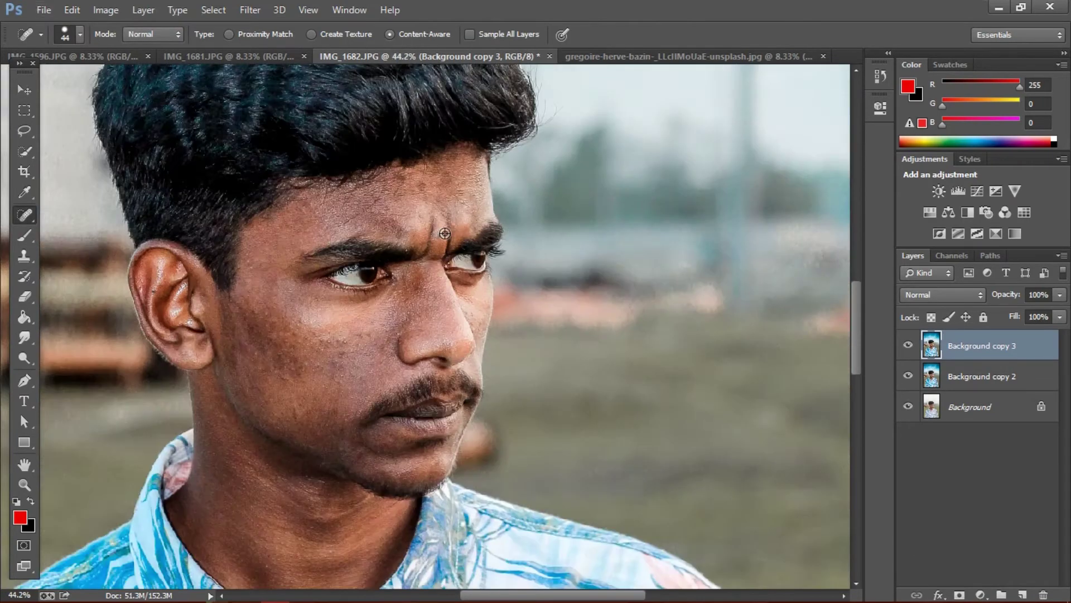
click(441, 231)
Step: Smooth the cheek and temple skin with the Mixer Brush at 149 px, 22% wet, 99% load and 90% mix
scroll(435, 307, down, 4)
right_click(25, 235)
click(109, 278)
right_click(557, 282)
drag(661, 321, 689, 321)
click(461, 352)
scroll(391, 316, up, 3)
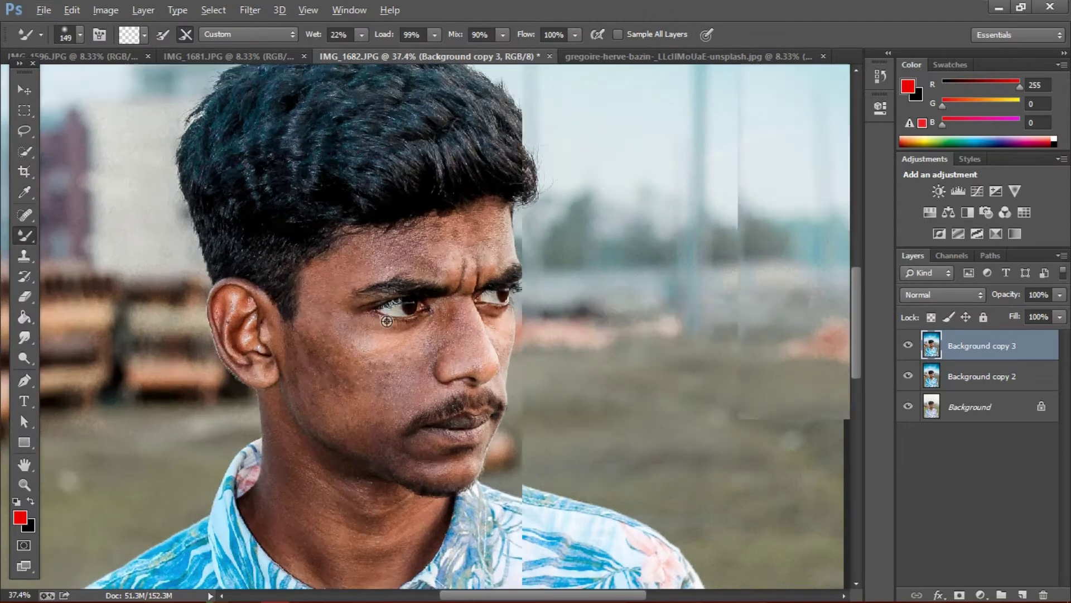
mouse_move(385, 359)
mouse_down()
mouse_move(309, 367)
mouse_move(386, 408)
mouse_move(316, 391)
mouse_move(359, 461)
mouse_move(381, 422)
mouse_move(300, 338)
mouse_move(346, 250)
mouse_move(375, 358)
mouse_move(415, 350)
mouse_move(338, 372)
mouse_move(397, 241)
mouse_move(352, 239)
mouse_move(454, 242)
mouse_move(518, 211)
mouse_move(499, 236)
mouse_move(446, 249)
mouse_move(380, 240)
mouse_move(466, 334)
mouse_up()
mouse_move(327, 343)
mouse_down()
mouse_move(456, 500)
mouse_move(299, 404)
mouse_move(333, 273)
mouse_up()
Step: Reduce the Mixer Brush size and blend the smaller skin areas of the face
key(bracketleft)
key(bracketleft)
key(bracketleft)
key(bracketleft)
drag(531, 340, 534, 357)
mouse_move(432, 349)
mouse_down()
mouse_move(456, 328)
mouse_move(455, 312)
mouse_up()
drag(350, 417, 349, 339)
Step: Enlarge the Mixer Brush to 135 px and smooth the skin on the neck
key(bracketright)
key(bracketright)
key(bracketright)
drag(283, 441, 328, 513)
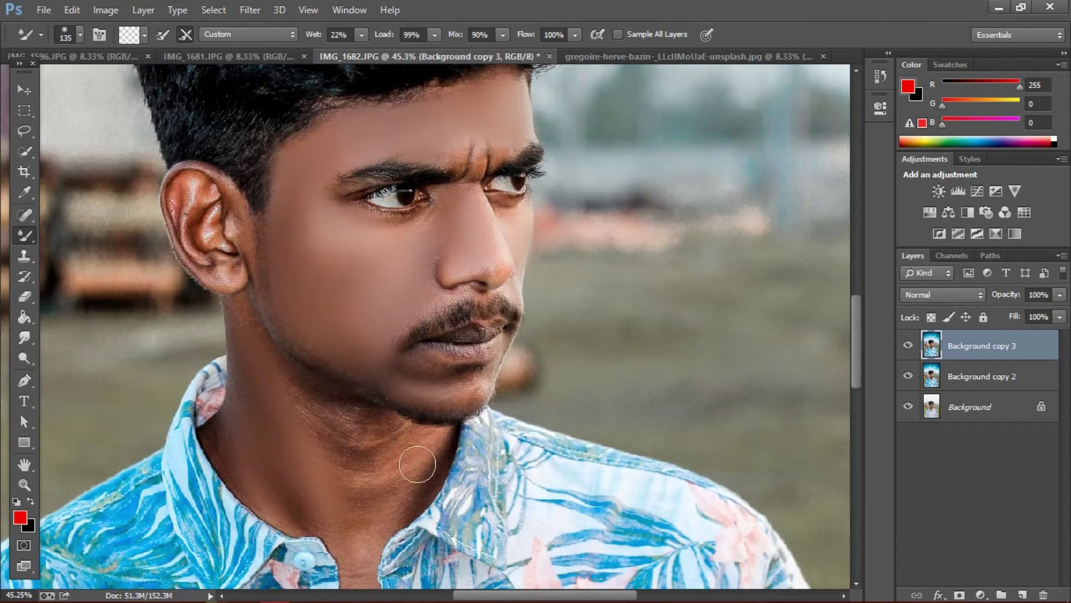
drag(418, 465, 355, 477)
Step: Reduce the Mixer Brush to 76 px and smooth the skin around the nose
scroll(357, 479, down, 2)
scroll(379, 390, up, 5)
scroll(390, 363, down, 3)
scroll(369, 346, up, 4)
right_click(558, 378)
drag(632, 414, 613, 414)
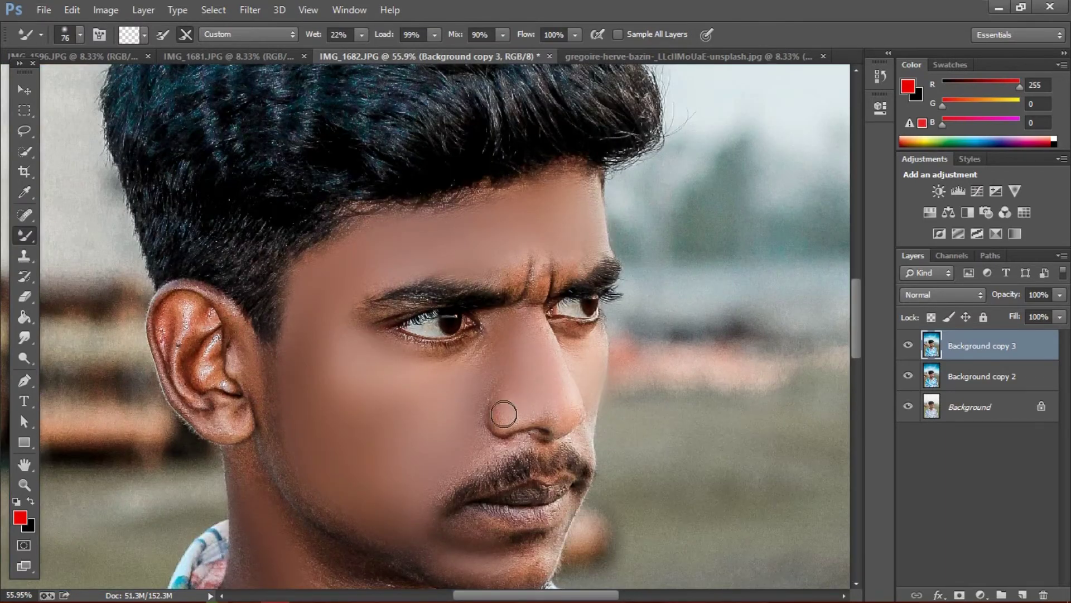
drag(504, 414, 570, 415)
Step: Merge the smoothed skin layer down into Background copy 2
scroll(530, 395, down, 4)
scroll(747, 480, up, 2)
key(ctrl+e)
scroll(463, 312, down, 5)
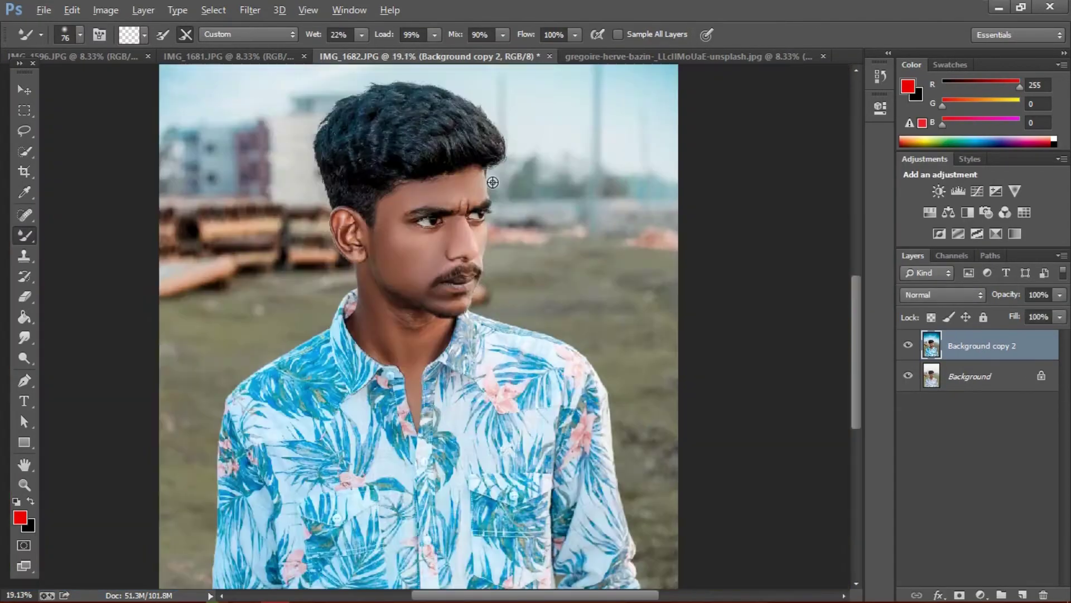
Step: Open Selective Color for Background copy 2, set the Reds cyan to -58% and slightly lower their black
click(105, 9)
mouse_move(168, 49)
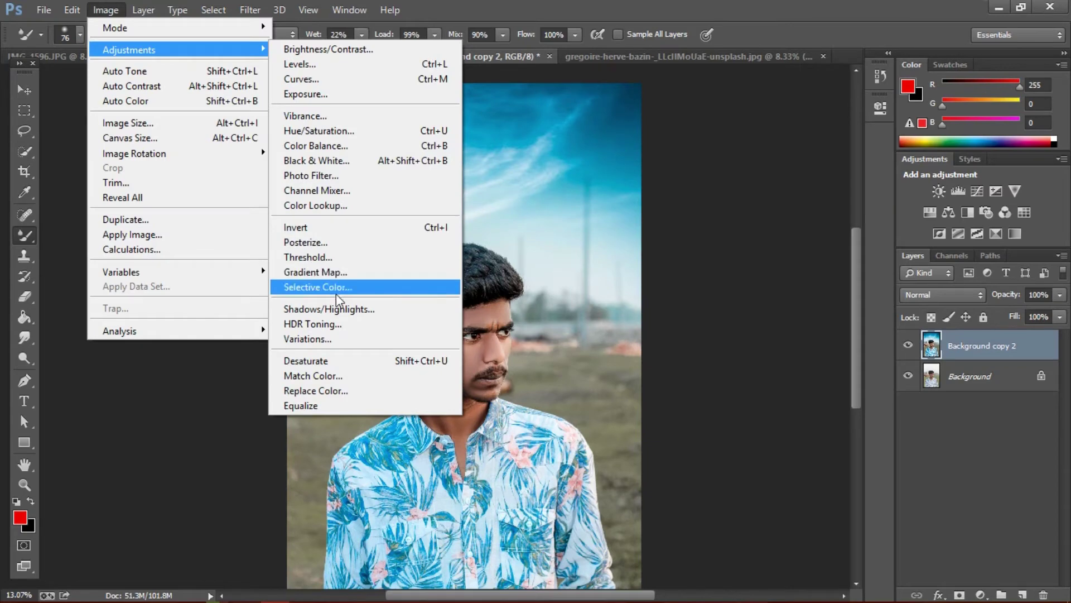
click(447, 287)
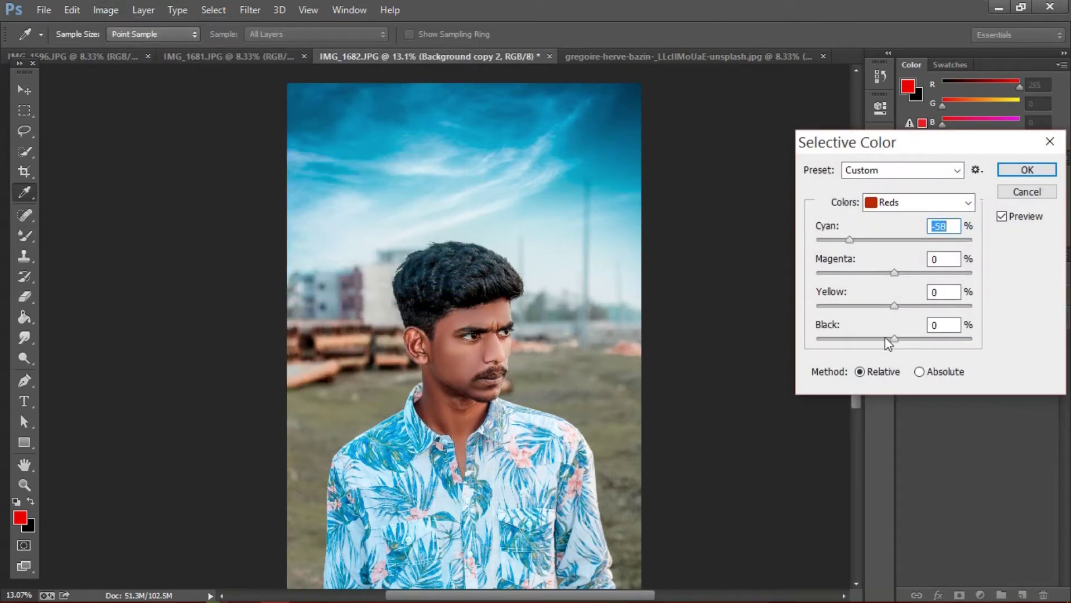
drag(885, 337, 882, 337)
Step: Select the Blacks range in Selective Color and place the dialog beside the fully visible photo
click(905, 206)
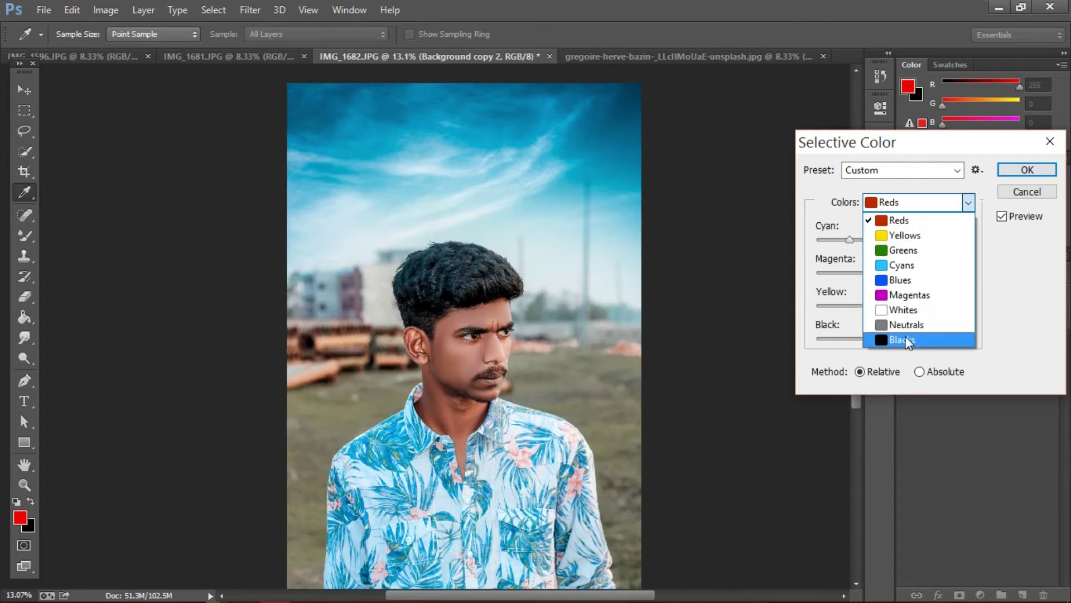
click(893, 341)
key(alt+space)
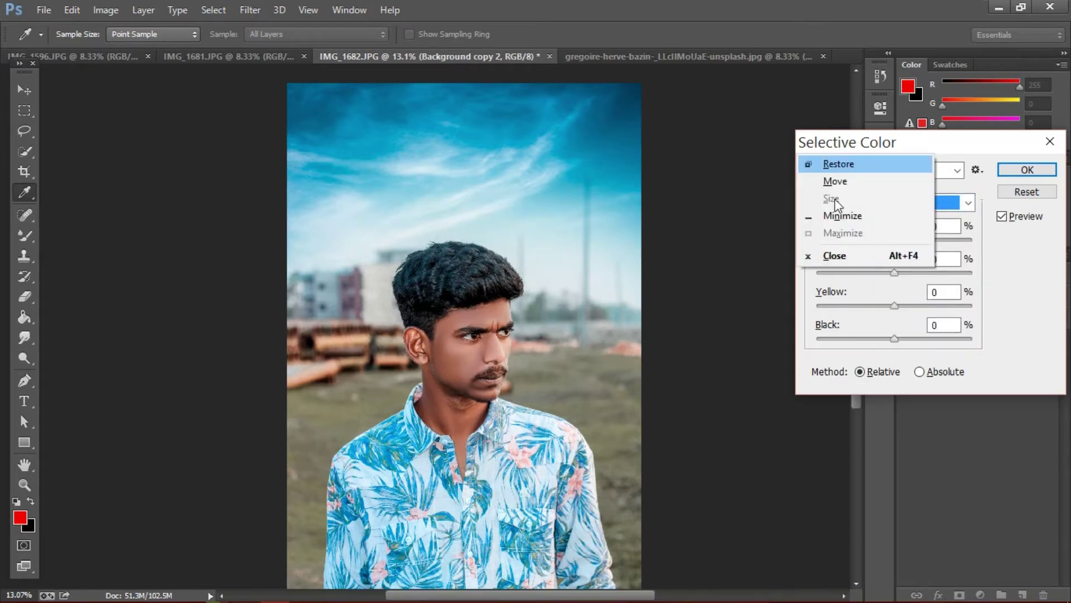
click(948, 145)
key(alt+space)
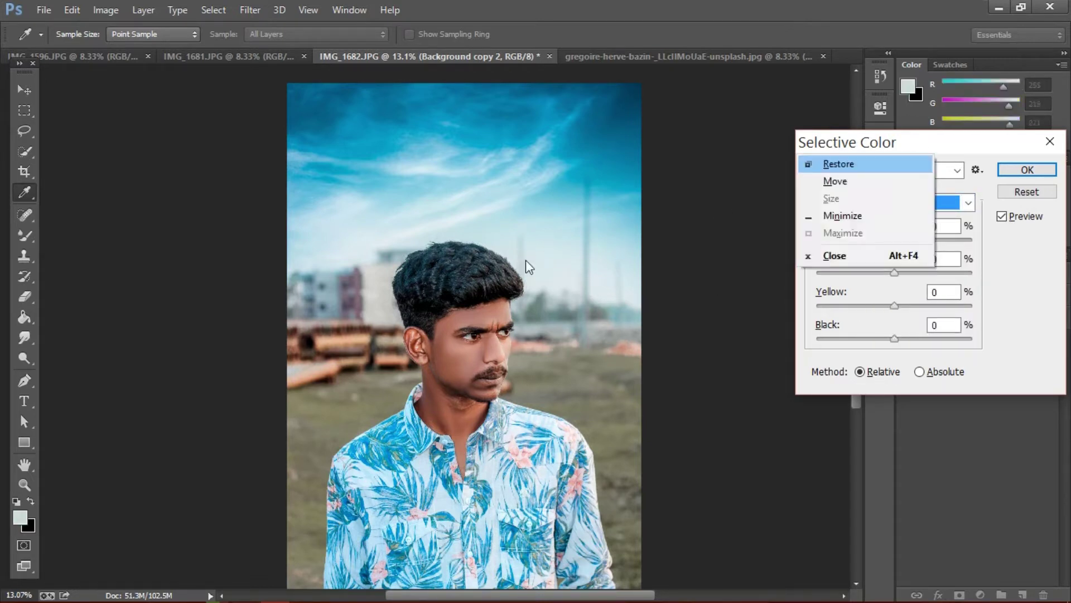
alt+click(526, 259)
alt+click(523, 260)
key(alt+space)
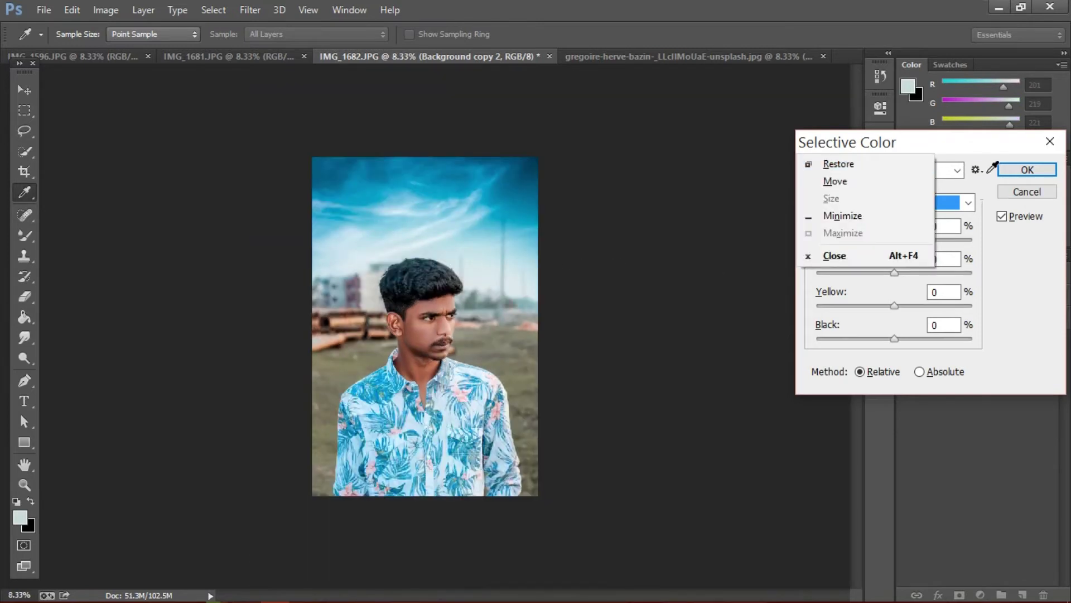
click(973, 152)
drag(973, 152, 785, 131)
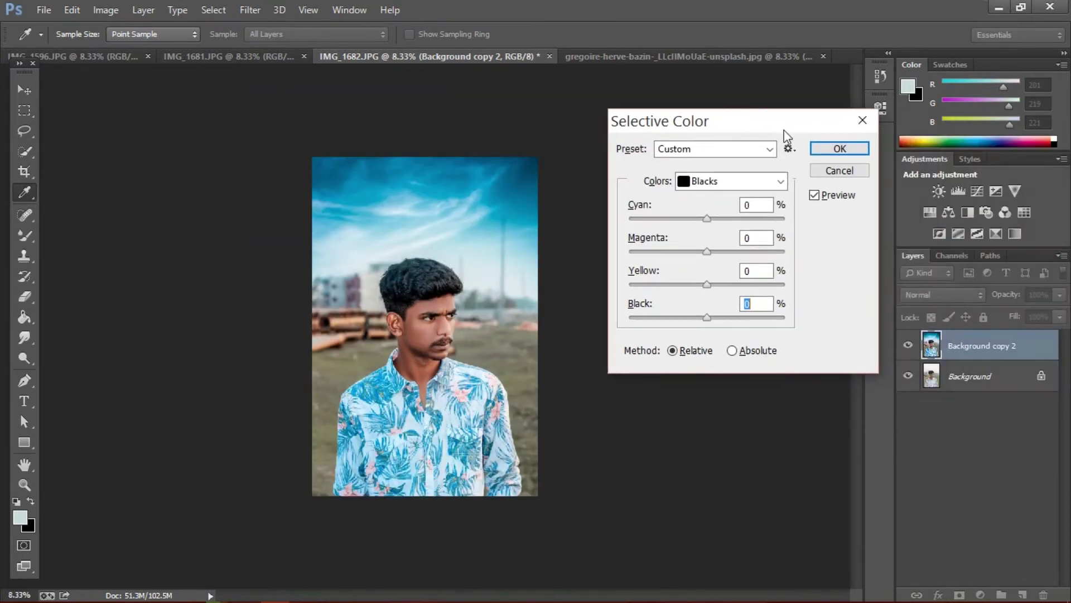
Step: Set the Blacks range to about +8% cyan and +2% black
click(716, 219)
drag(704, 318, 699, 318)
click(709, 219)
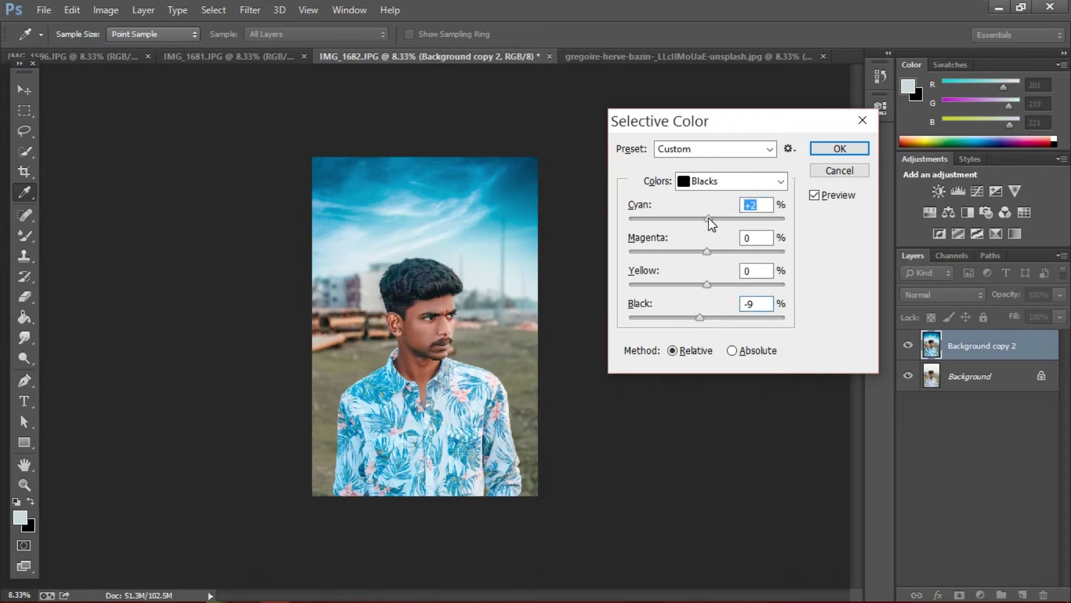
click(718, 186)
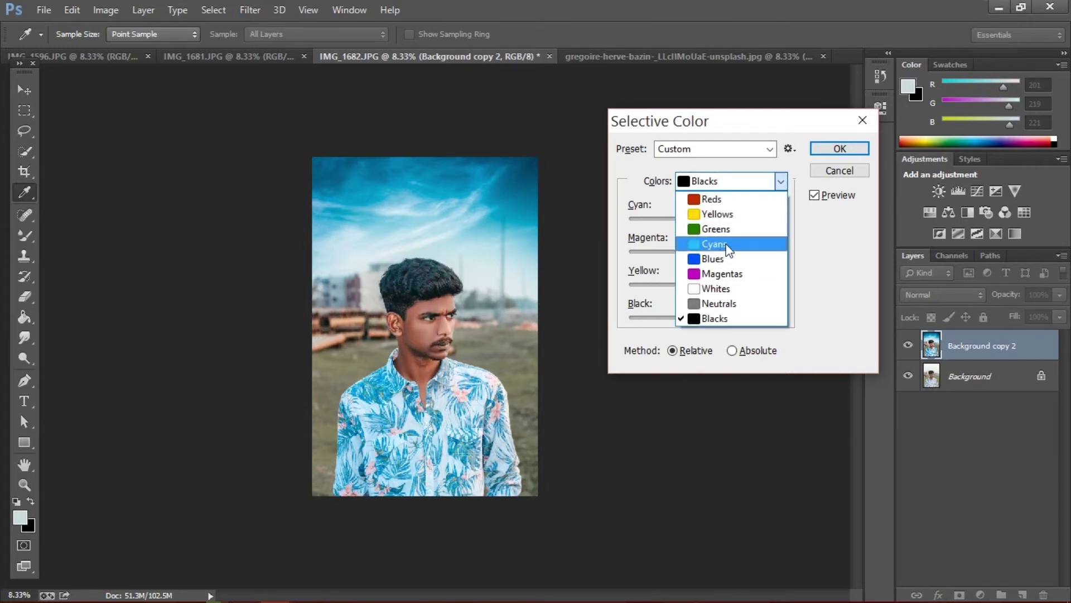
click(742, 153)
click(709, 319)
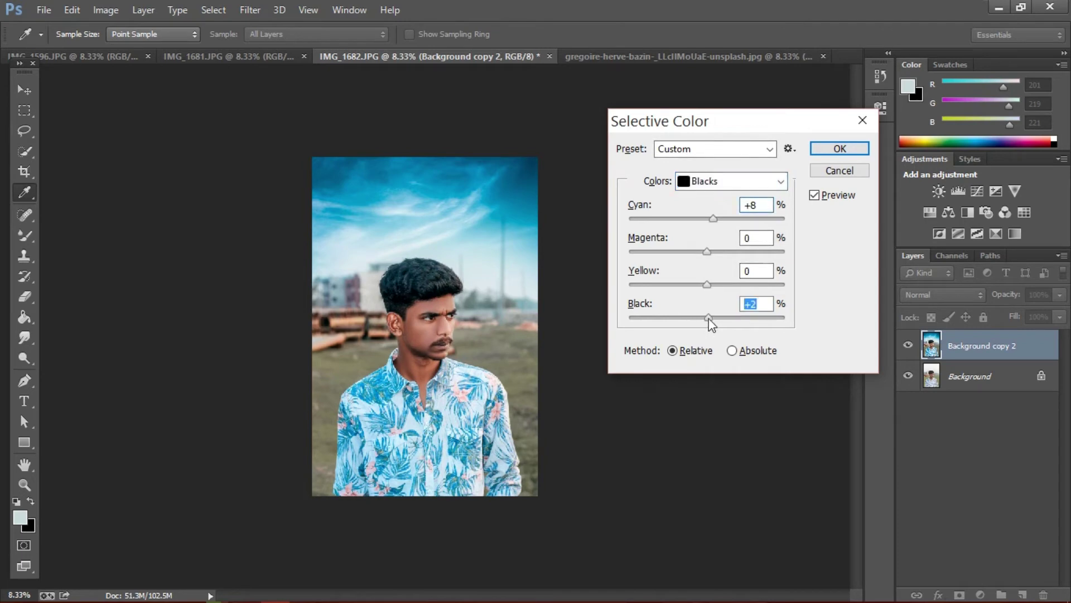
Step: Set the Neutrals to about -9% cyan, +2% magenta and -8% black, and lower their yellow slightly
click(717, 184)
click(718, 185)
click(727, 186)
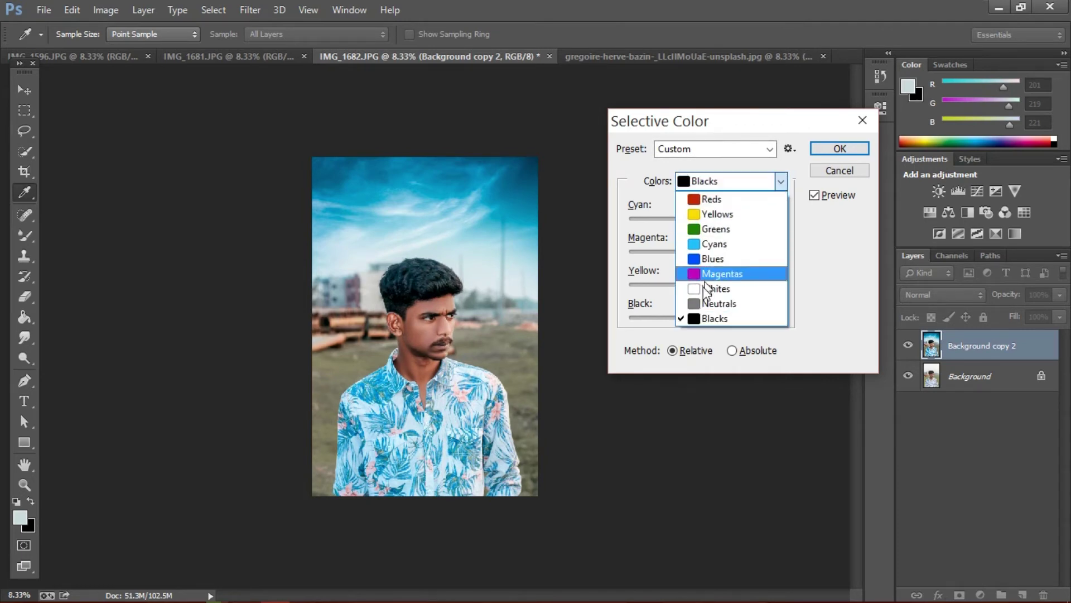
click(707, 305)
click(700, 317)
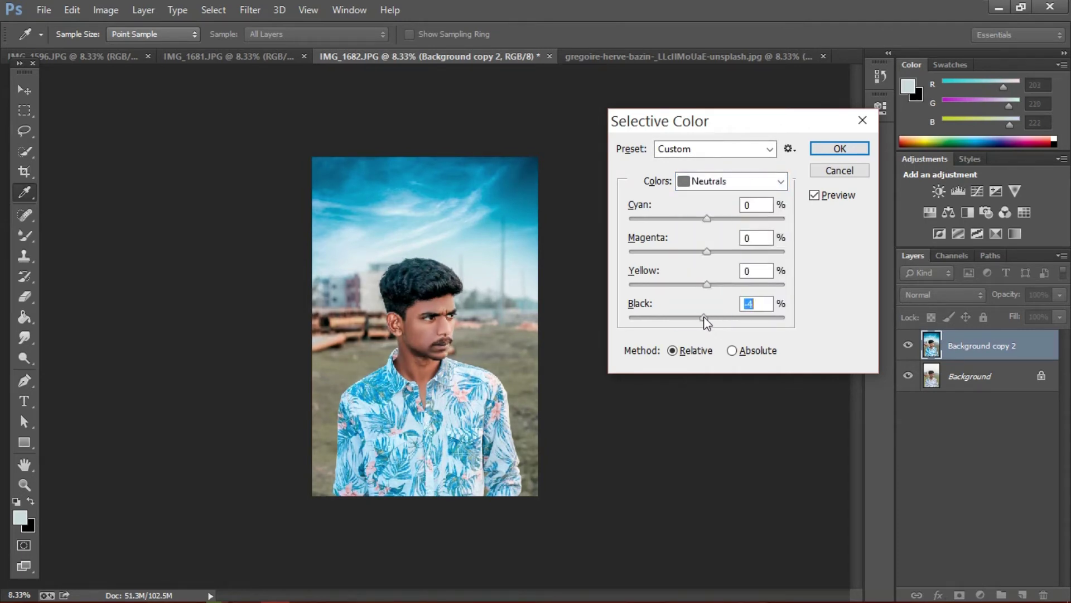
drag(711, 253, 712, 225)
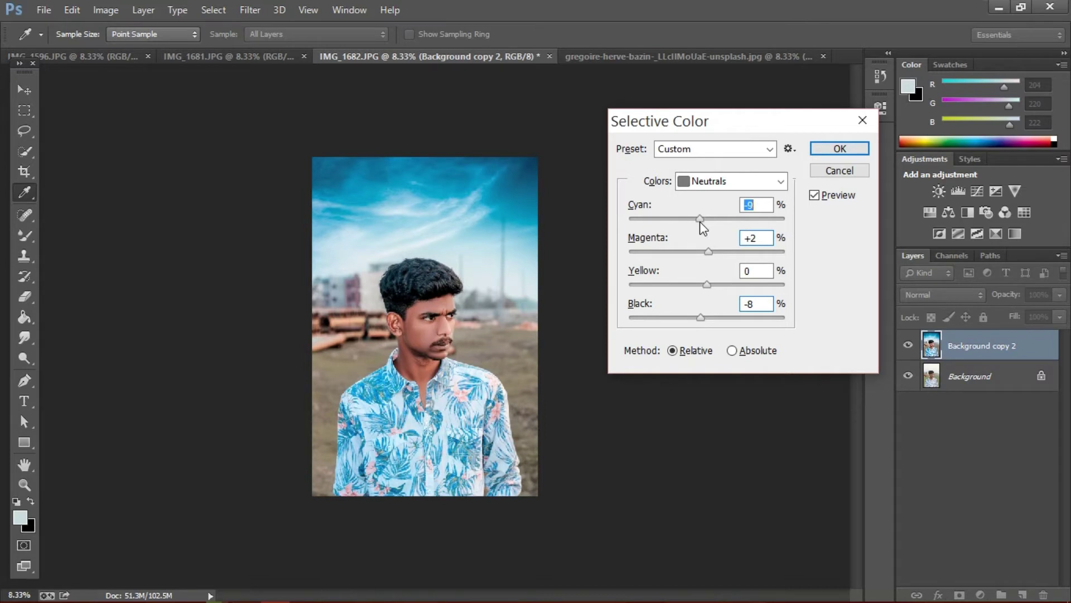
click(699, 285)
Step: Raise the cyan and lower the black of the Whites range in Selective Color
click(734, 182)
click(716, 288)
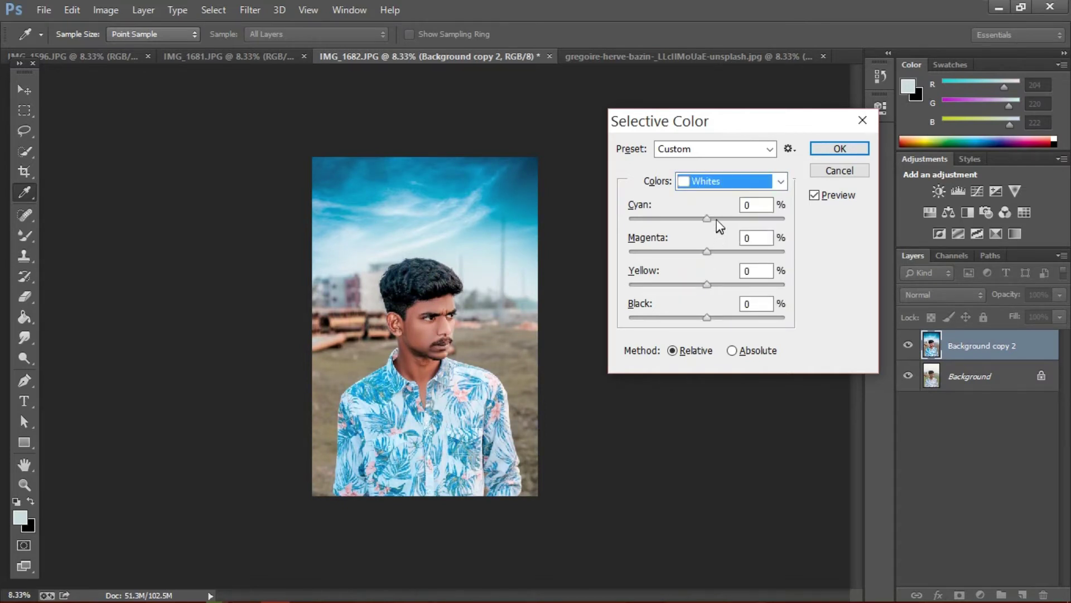
drag(717, 220, 747, 229)
drag(714, 316, 696, 327)
Step: Set the Blues cyan to about +23% and apply the Selective Color adjustment
click(719, 185)
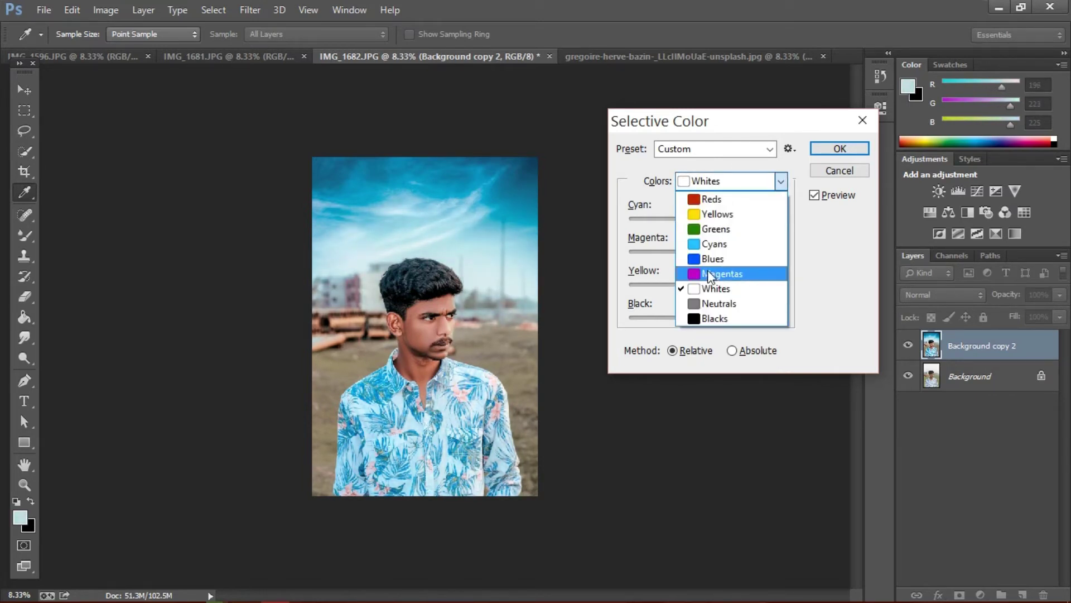
click(709, 256)
mouse_move(704, 218)
mouse_down()
mouse_move(669, 218)
mouse_move(727, 220)
mouse_up()
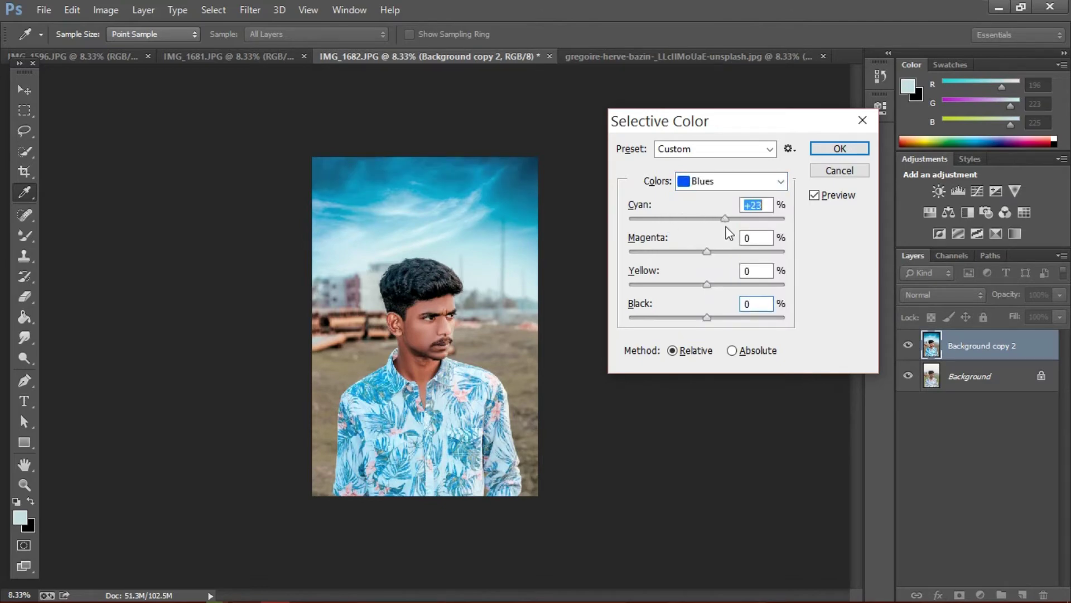
click(840, 149)
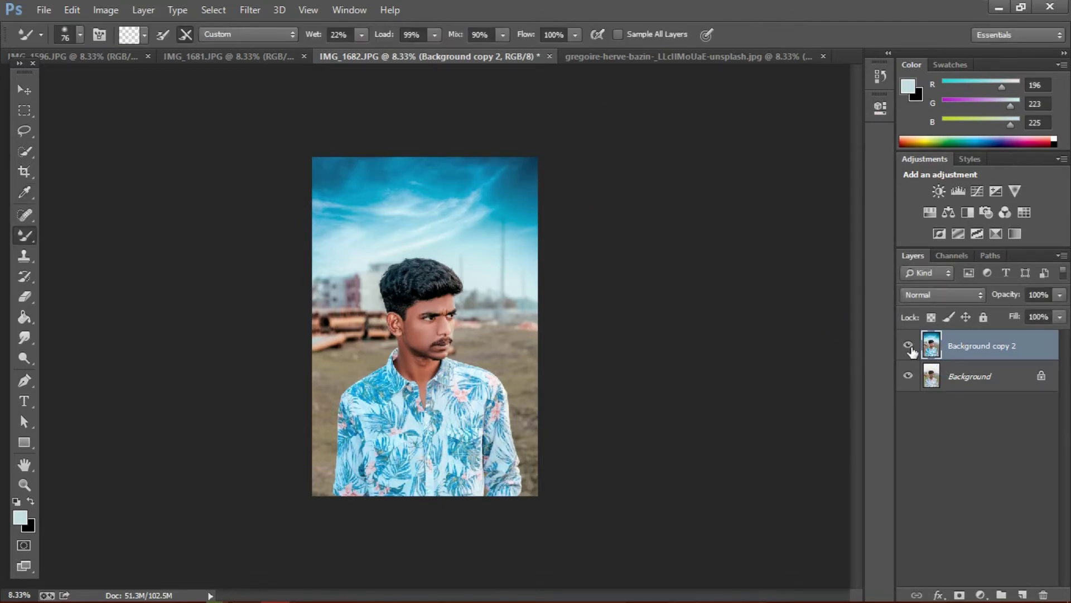
Step: Compare the edited portrait with the original by hiding and showing Background copy 2, and inspect the face closely
click(908, 345)
click(908, 345)
scroll(371, 351, up, 3)
scroll(371, 350, up, 4)
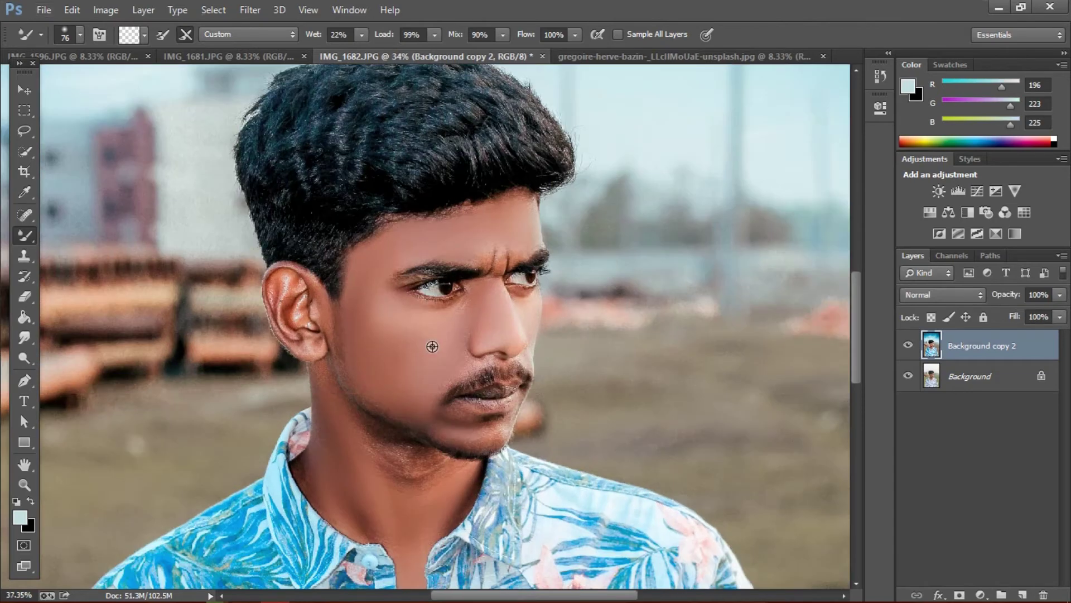
Step: Add a new layer above Background copy 2 and set up the Brush tool with 5% opacity
click(1018, 581)
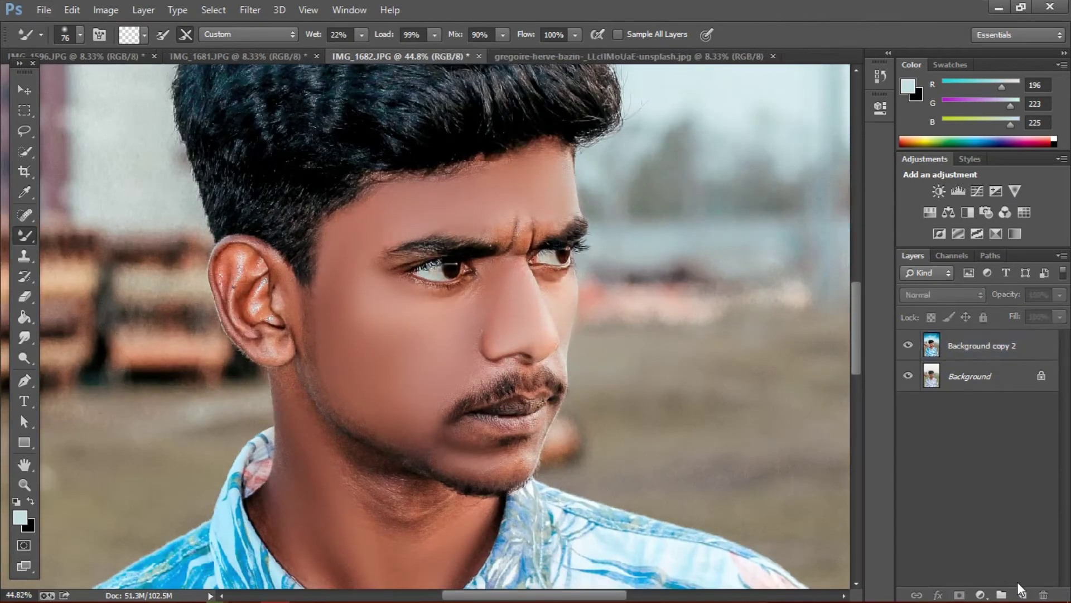
click(1023, 593)
right_click(22, 234)
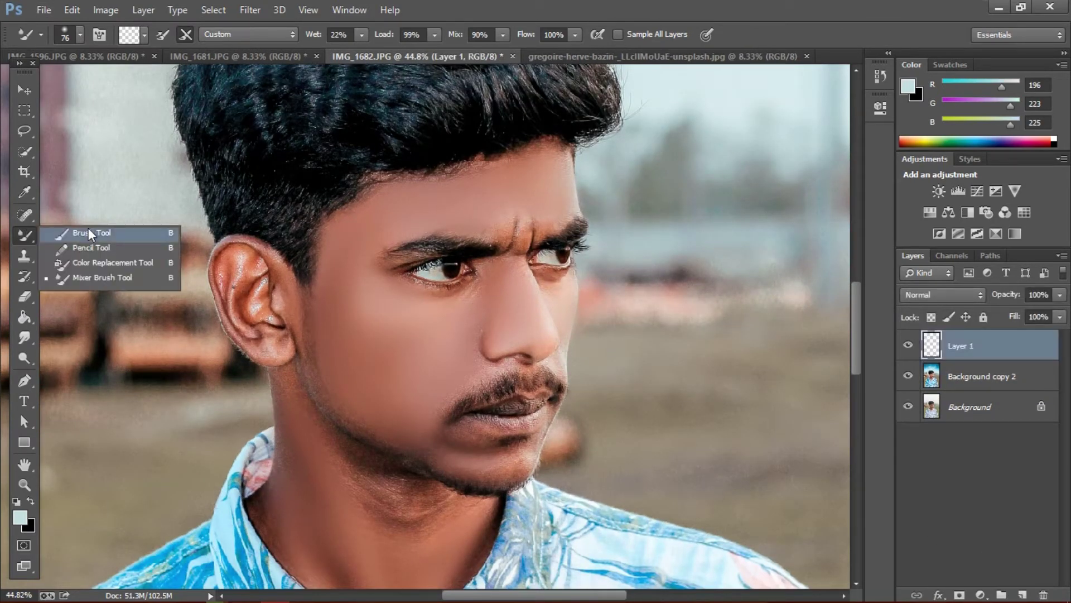
click(88, 228)
click(290, 34)
text(5)
key(Return)
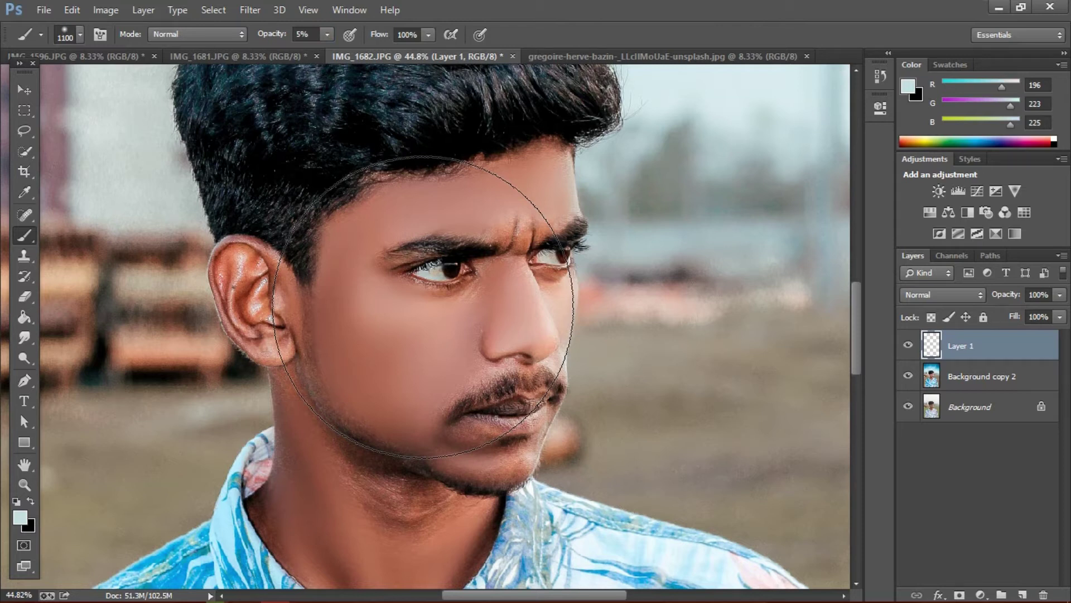
Step: Sample a light skin tone from the face, reduce the brush to 250 px and brighten the forehead and cheek
alt+click(568, 290)
key(bracketleft)
key(bracketleft)
key(bracketleft)
key(bracketleft)
key(bracketleft)
key(bracketleft)
key(bracketleft)
key(bracketleft)
key(bracketleft)
key(bracketleft)
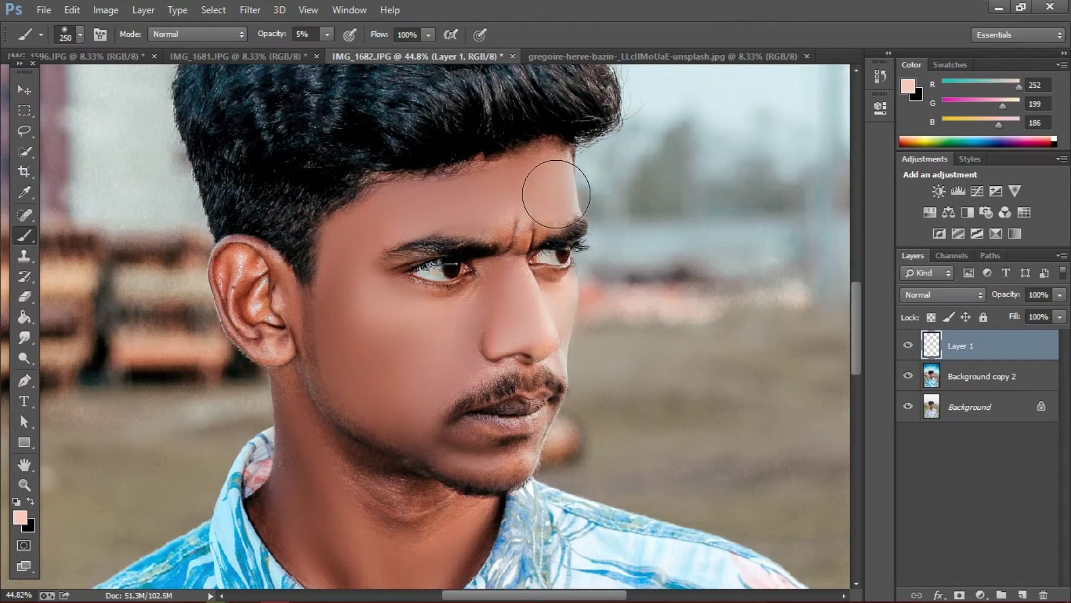
mouse_move(532, 179)
mouse_down()
mouse_move(369, 229)
mouse_move(340, 261)
mouse_move(343, 320)
mouse_move(349, 263)
mouse_move(359, 353)
mouse_move(378, 374)
mouse_move(398, 351)
mouse_move(401, 401)
mouse_move(443, 364)
mouse_move(384, 348)
mouse_up()
Step: Paint the light skin tone over the lower cheek and jaw with brush sizes between 125 and 175 px
key(bracketleft)
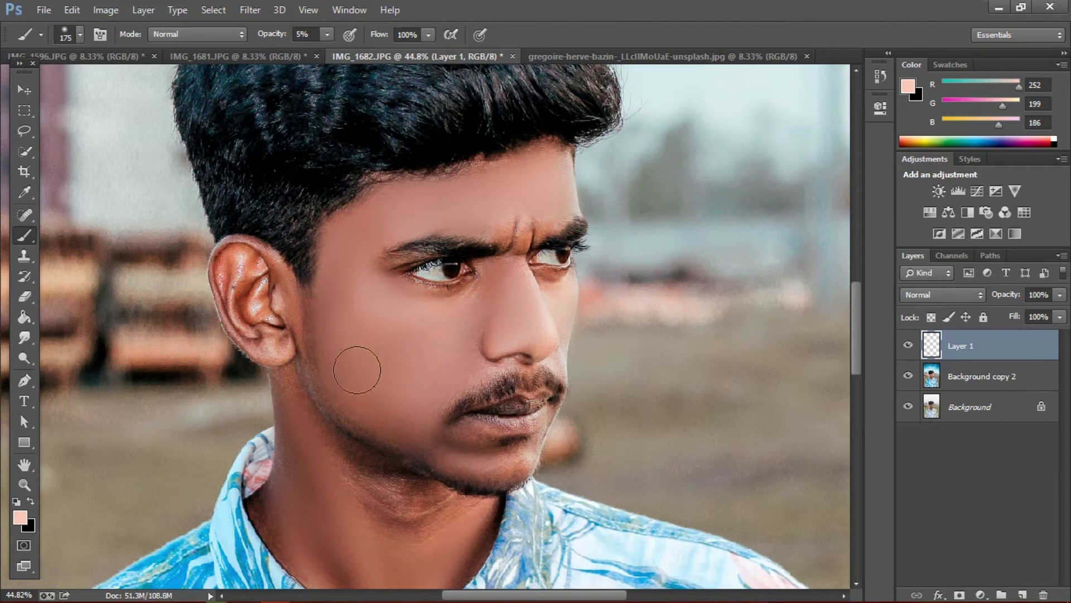
key(bracketleft)
key(bracketleft)
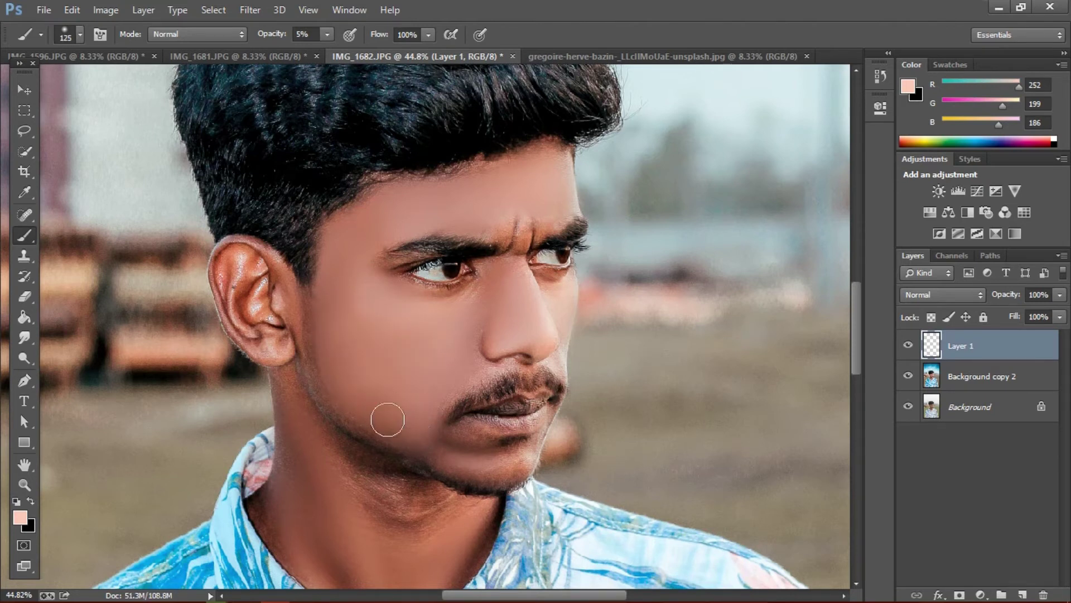
key(bracketright)
key(bracketright)
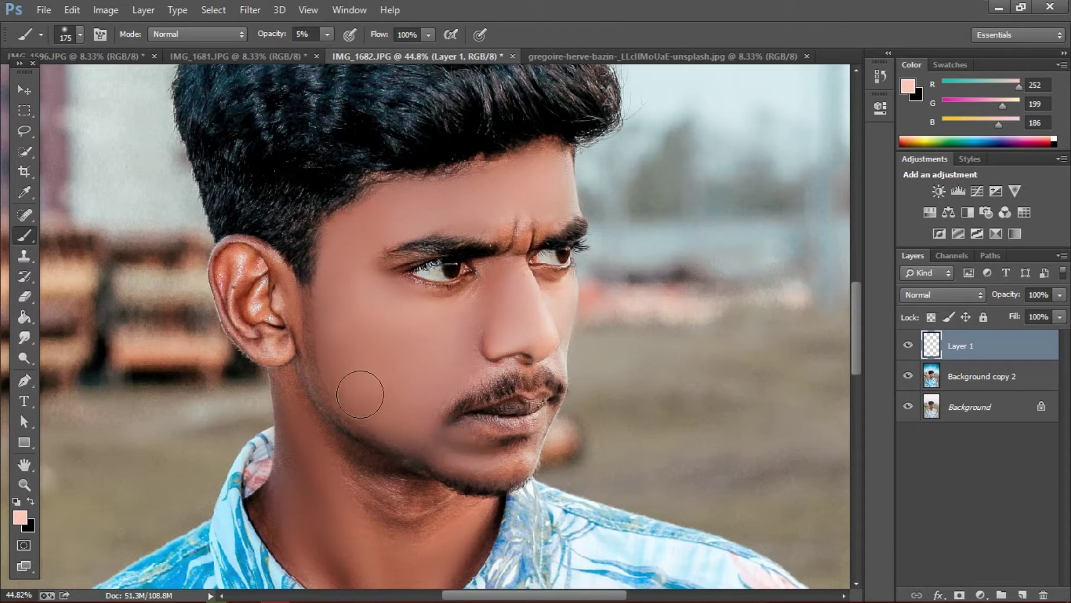
Step: Brighten the chin and neck with the 175 px brush in the sampled skin tone
scroll(550, 266, down, 3)
mouse_move(550, 266)
mouse_down()
mouse_move(537, 230)
mouse_move(513, 214)
mouse_move(497, 262)
mouse_move(550, 240)
mouse_up()
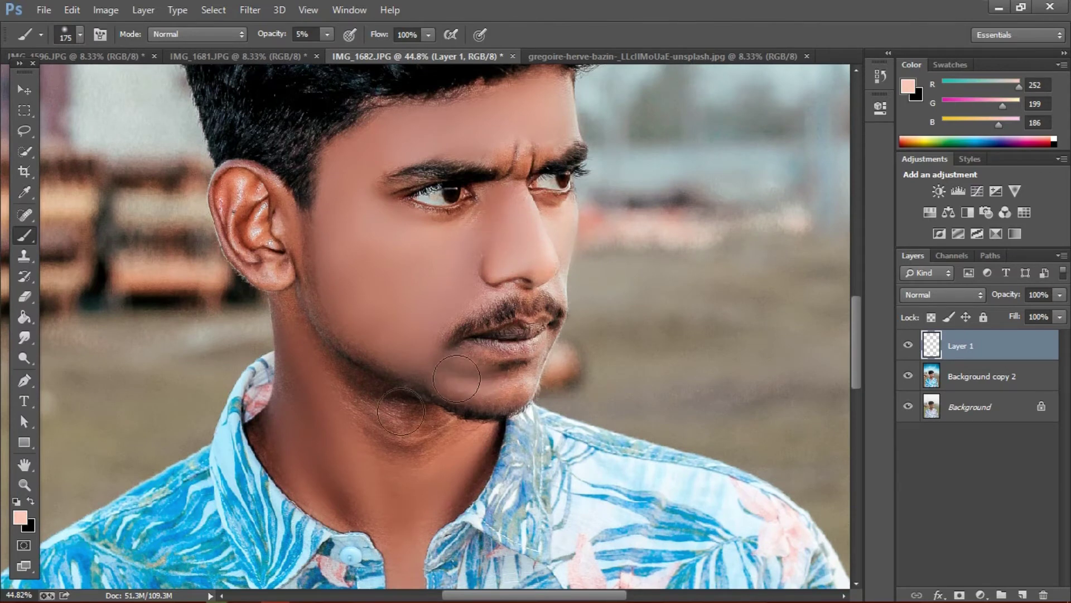
drag(406, 551, 411, 470)
scroll(409, 357, down, 6)
scroll(450, 324, up, 7)
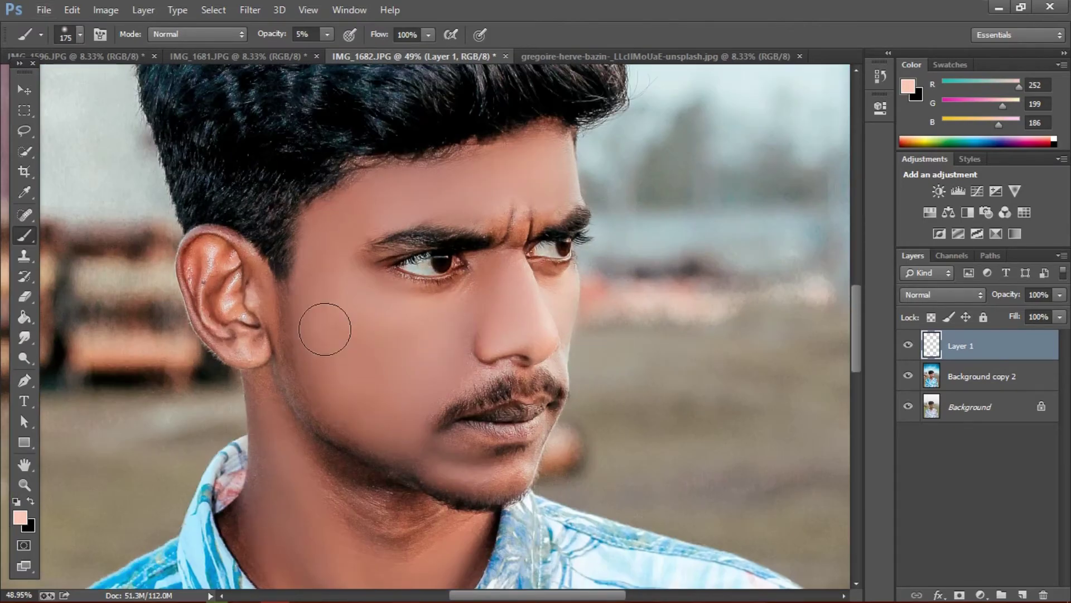
scroll(325, 324, down, 4)
scroll(463, 379, up, 5)
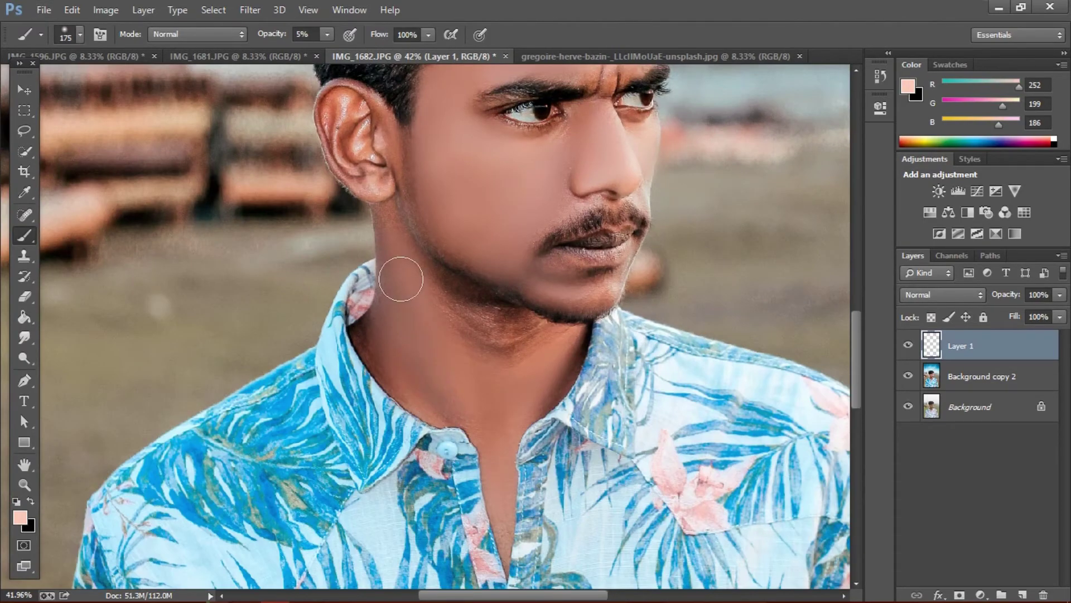
Step: Merge the painted highlight layer down into Background copy 2
right_click(982, 345)
click(700, 182)
scroll(642, 251, down, 5)
scroll(629, 265, up, 3)
scroll(629, 265, down, 3)
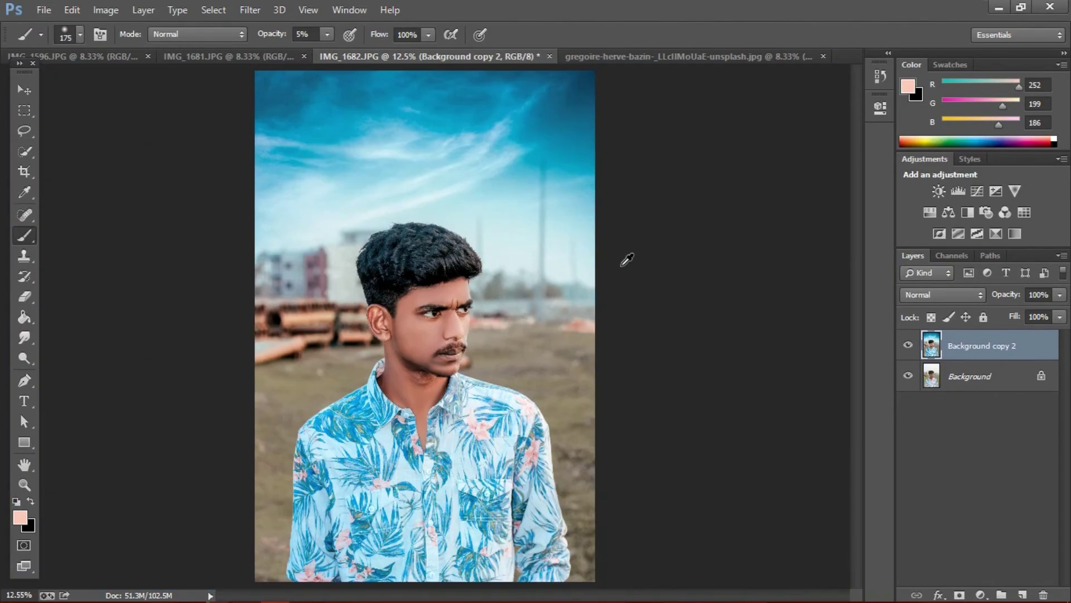
Step: Open the Camera Raw Filter and set Contrast +15, Highlights -37, Shadows +27, Whites -42, Blacks +21, Clarity +2 and Vibrance +3
click(250, 10)
click(287, 101)
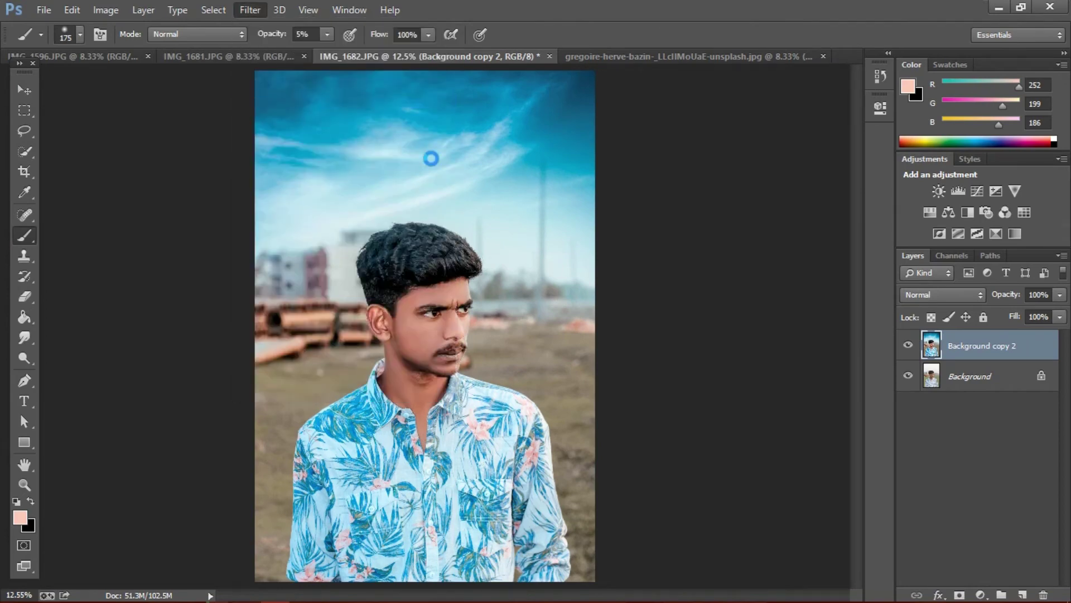
drag(952, 372, 919, 349)
drag(947, 419, 913, 397)
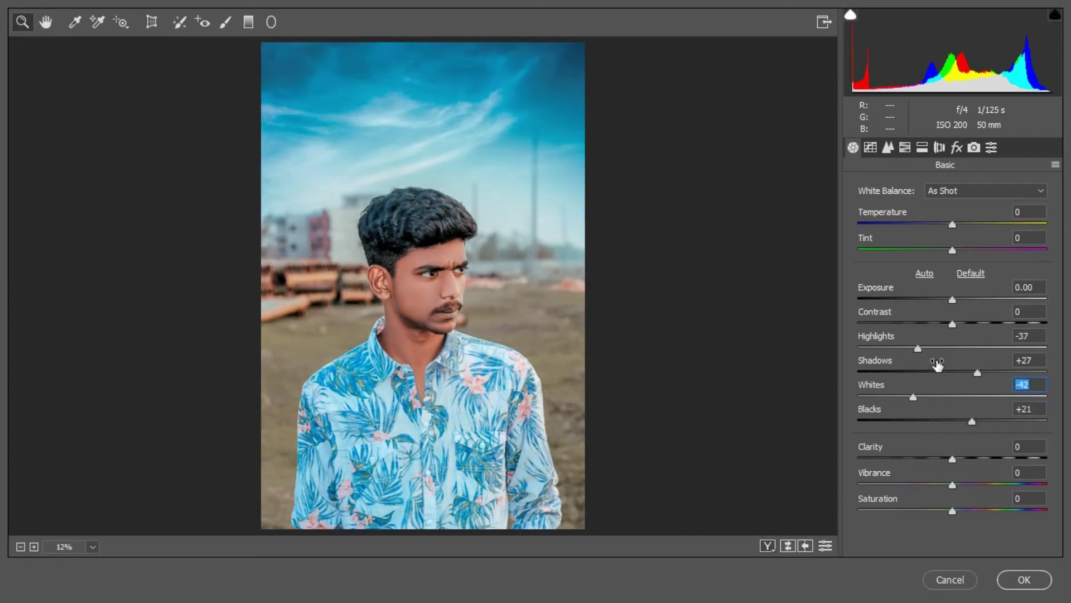
drag(962, 324, 967, 323)
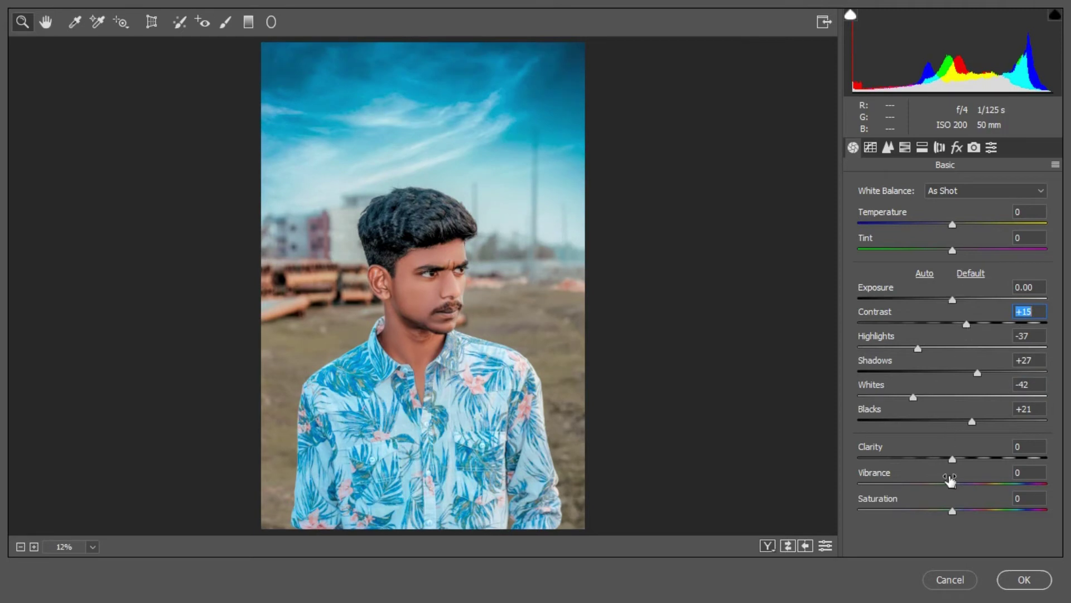
mouse_move(951, 480)
mouse_down()
mouse_move(966, 484)
mouse_move(959, 460)
mouse_move(955, 490)
mouse_up()
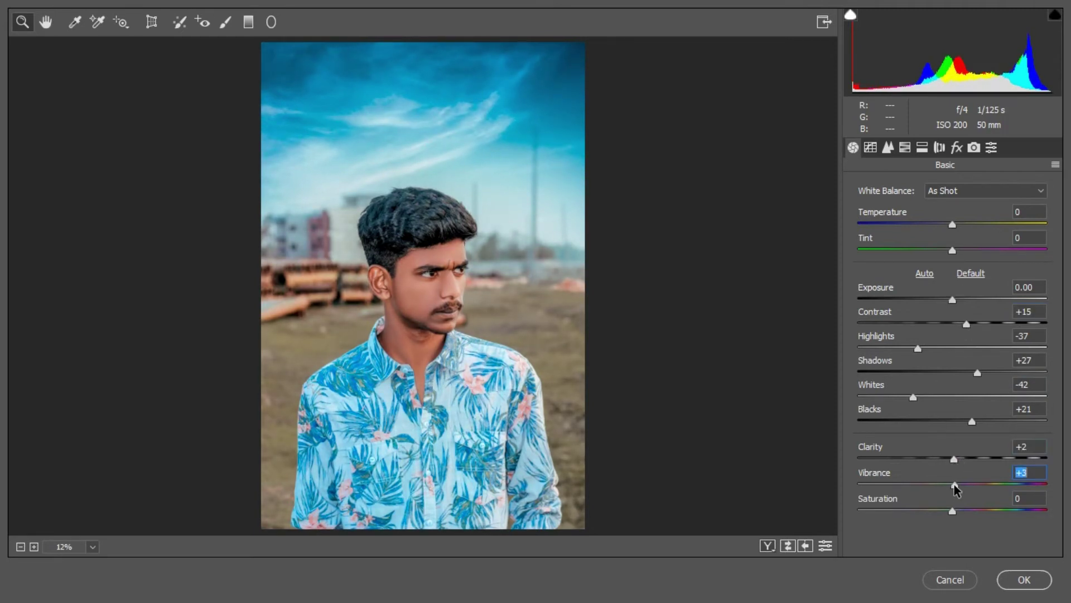
Step: Set the HSL luminance of the Oranges to +16 and the Reds to about +18
click(905, 147)
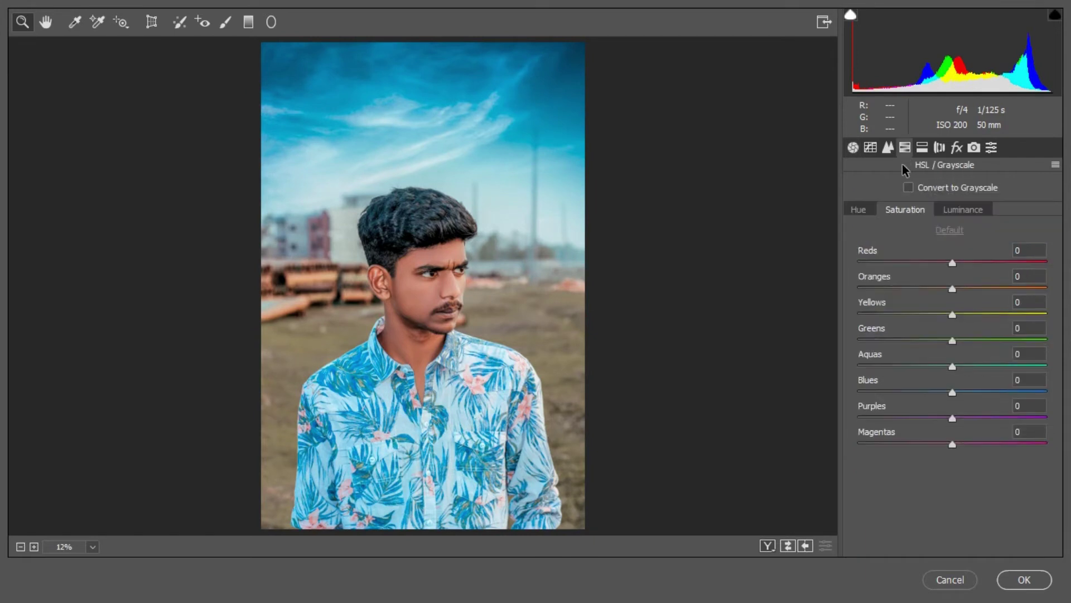
click(957, 212)
drag(953, 289, 971, 265)
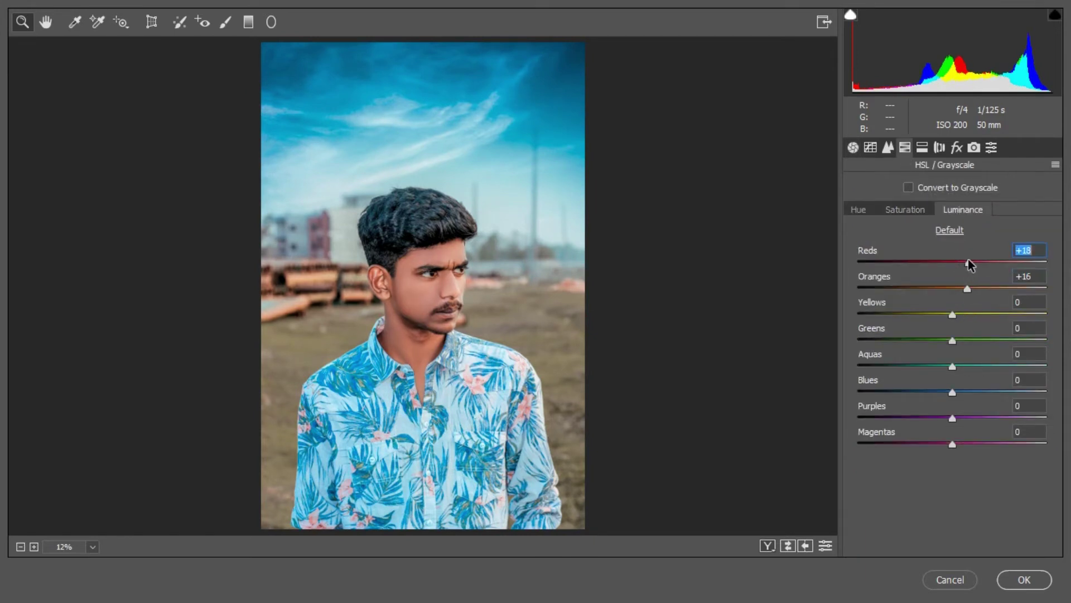
Step: Set the HSL saturation of the Oranges to +1, the Yellows to -74 and the Greens to -64
click(928, 211)
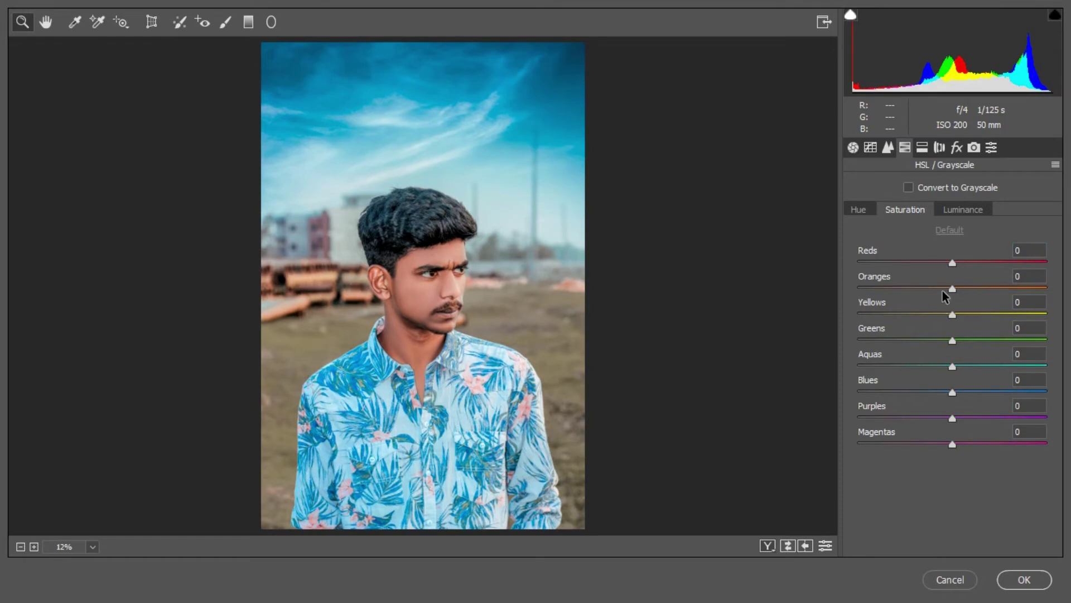
click(943, 287)
drag(952, 339, 882, 339)
click(891, 313)
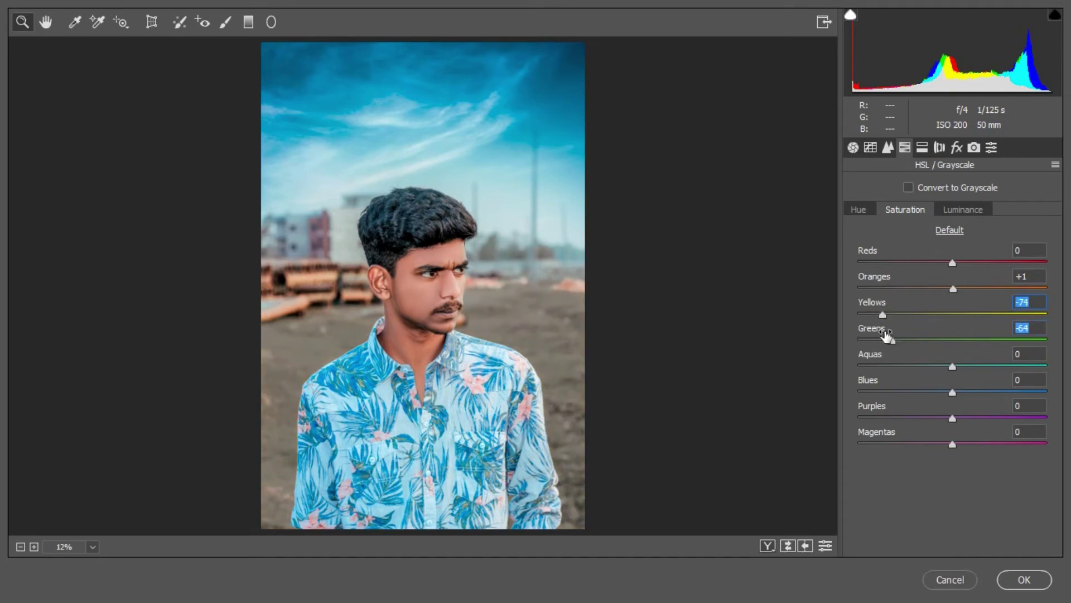
Step: Add an anchor point in the shadows of the RGB point tone curve and slightly lift its black end
click(870, 149)
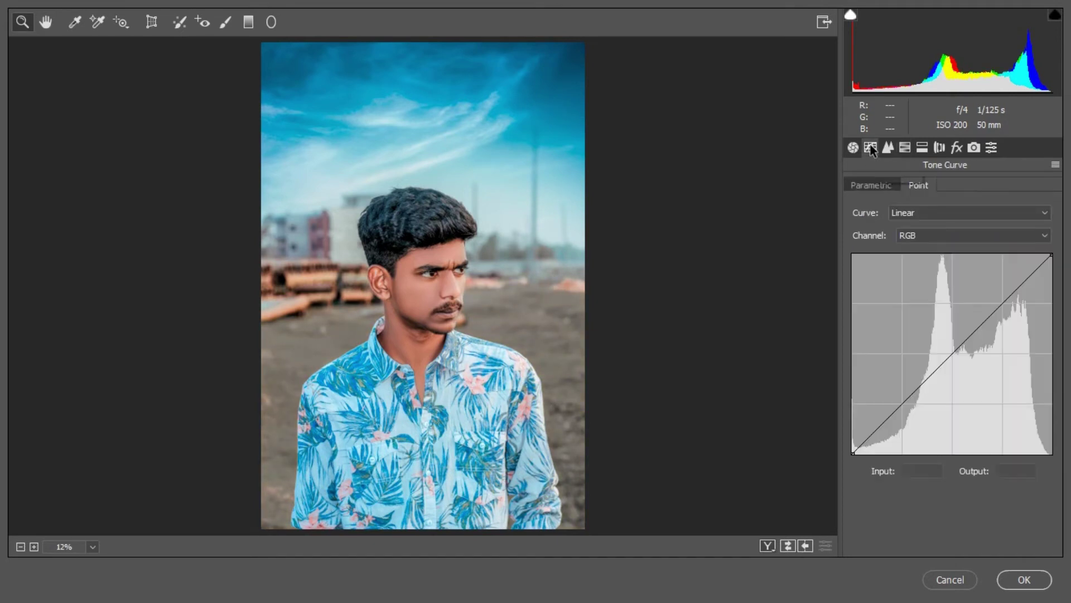
click(902, 400)
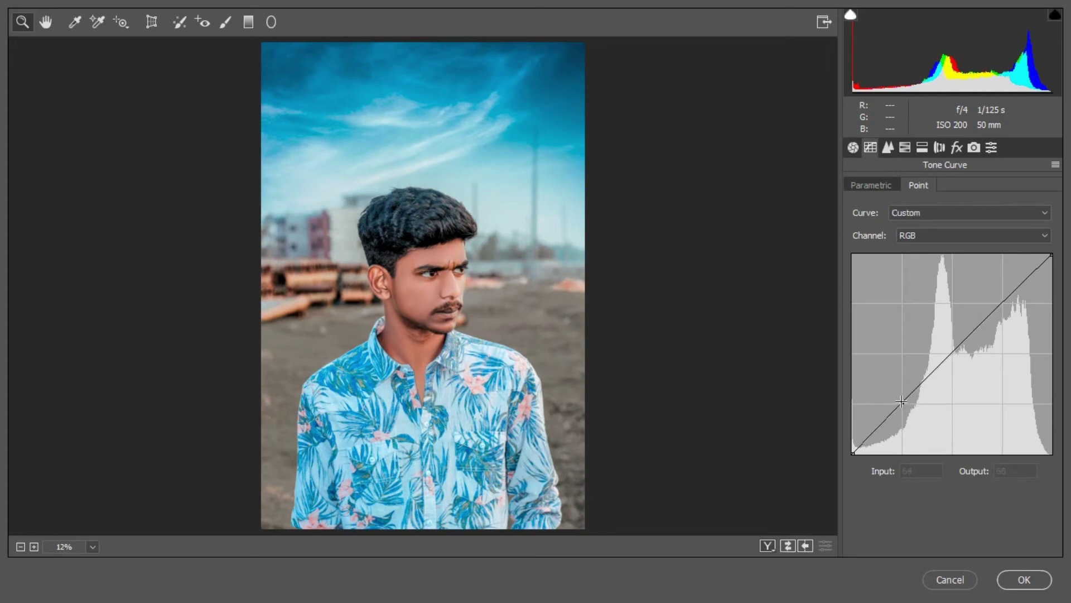
drag(854, 453, 867, 447)
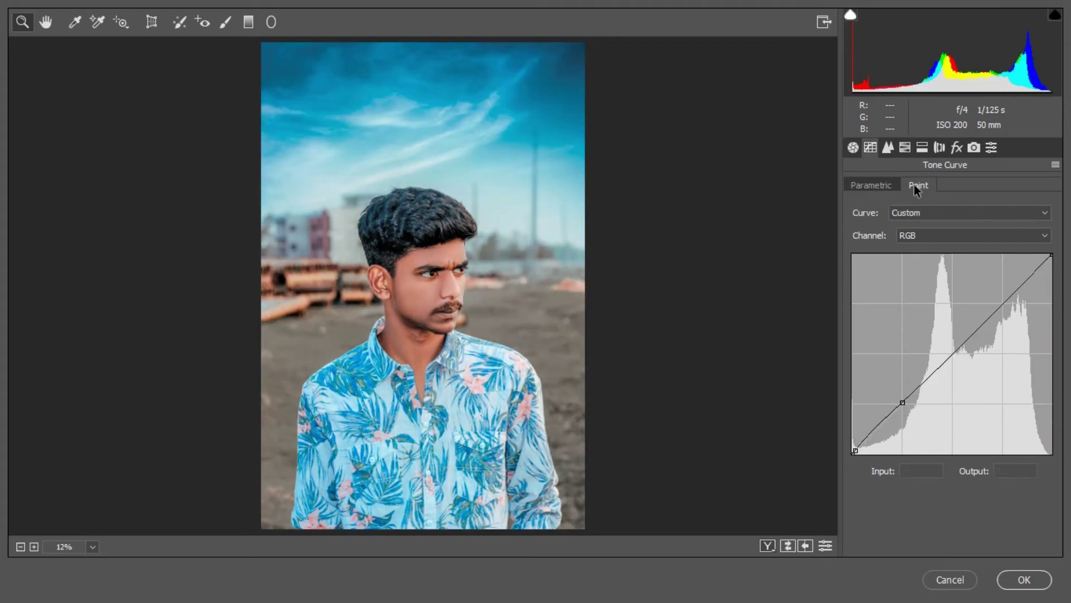
Step: Raise the HSL luminance of the Reds to +21
click(905, 148)
click(962, 210)
drag(965, 262, 972, 262)
Step: Add a post-crop vignette with an Amount of -13 and a Feather of 65
click(957, 147)
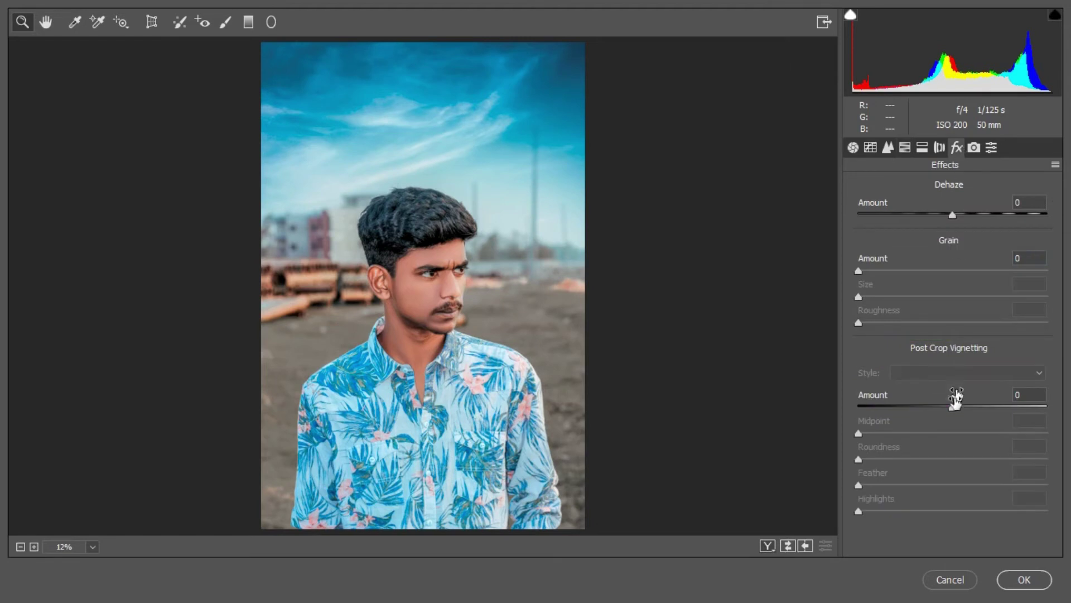
drag(952, 407, 940, 409)
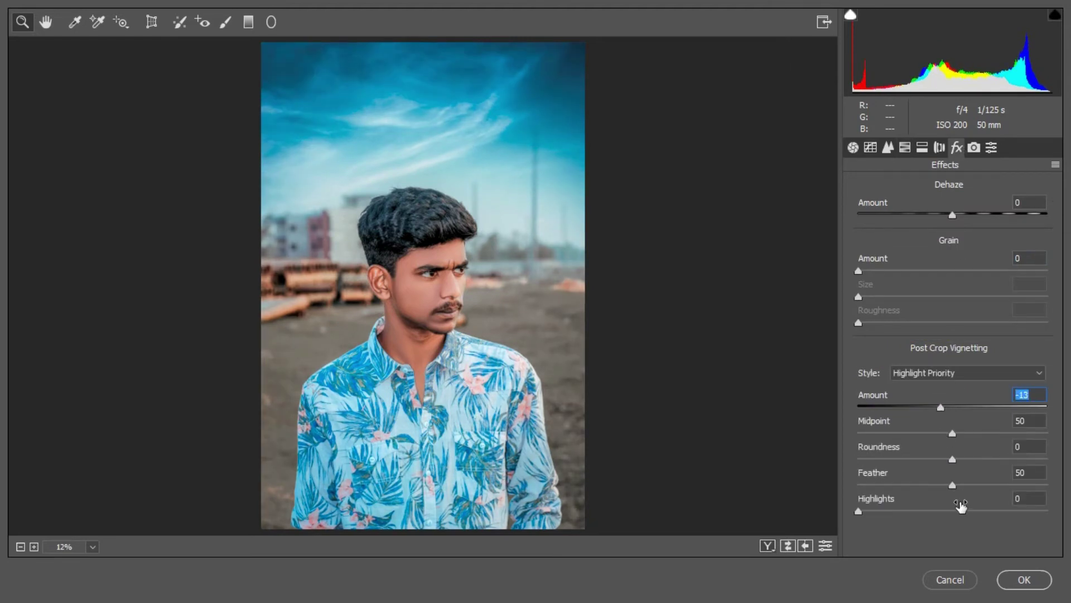
drag(953, 490, 983, 486)
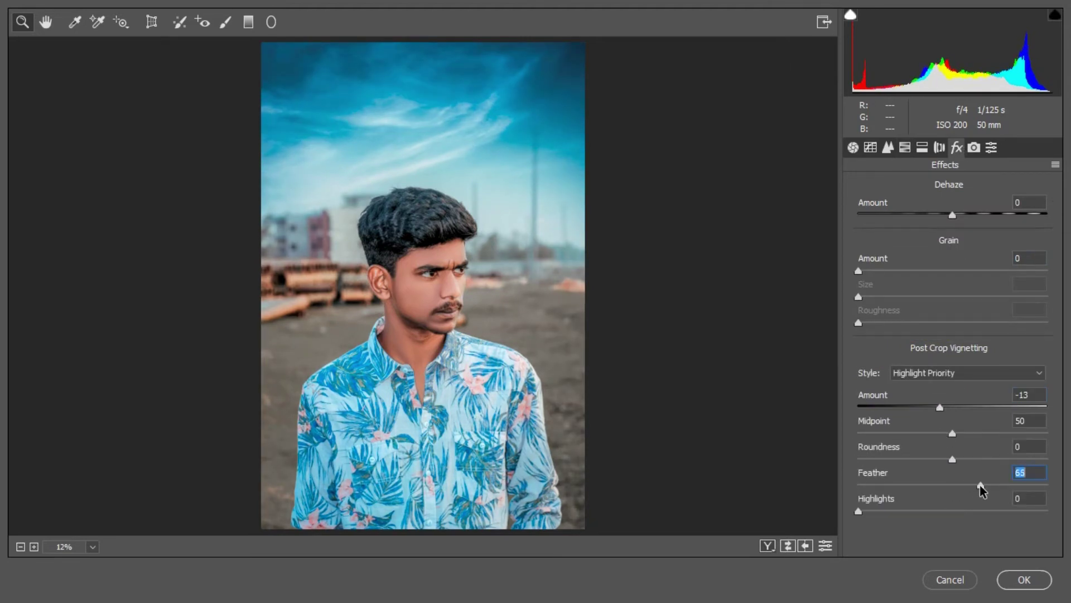
Step: Set the HSL luminance of Oranges to +20, Yellows to -61, Greens to -43 and Blues to -28, and apply the Camera Raw filter
click(906, 147)
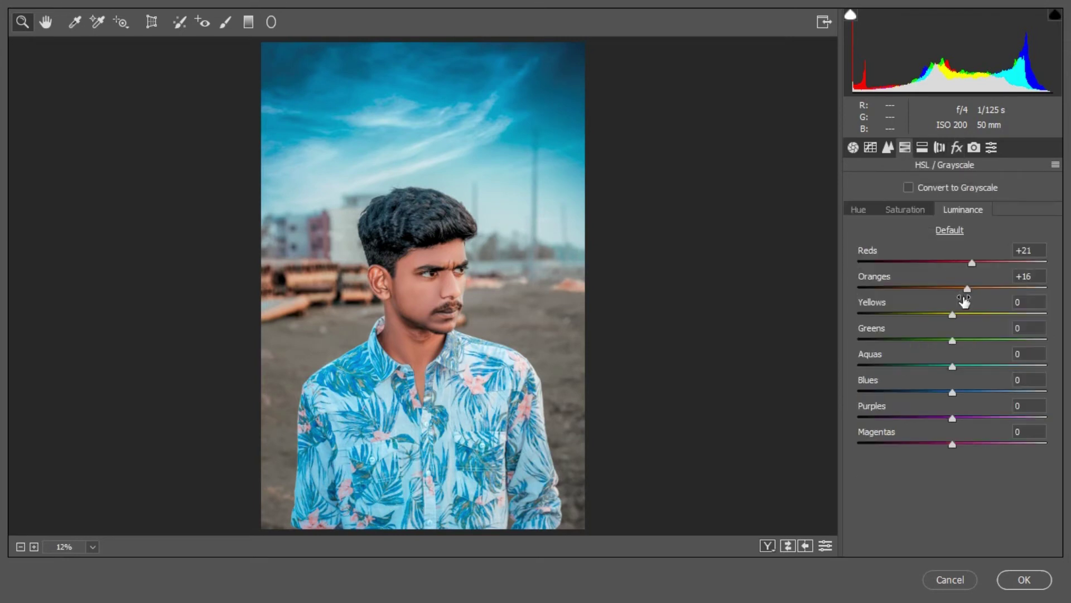
drag(967, 288, 971, 289)
drag(943, 340, 896, 317)
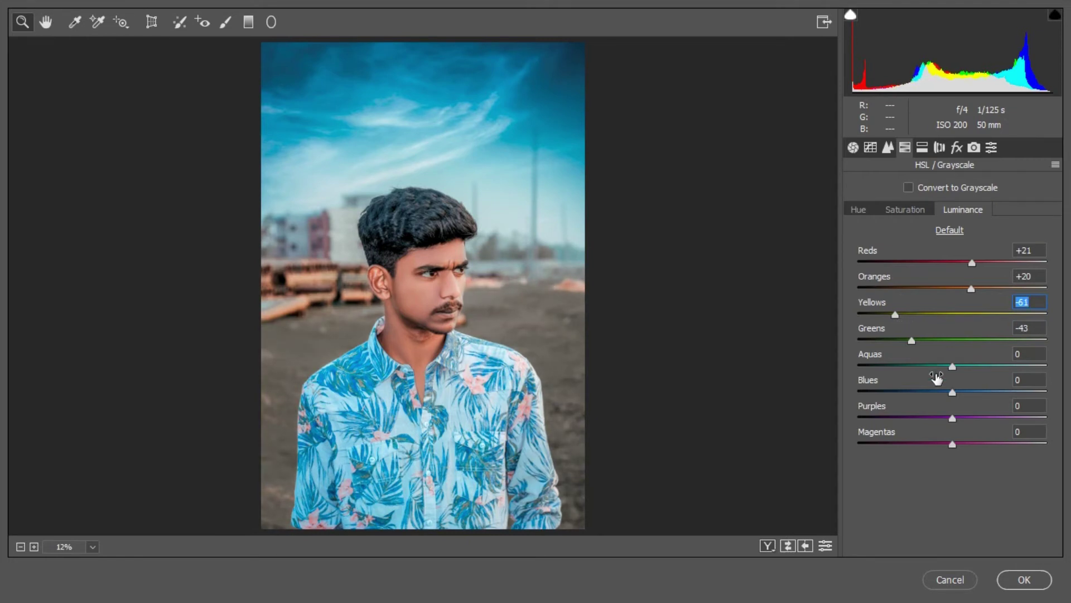
drag(938, 390, 926, 392)
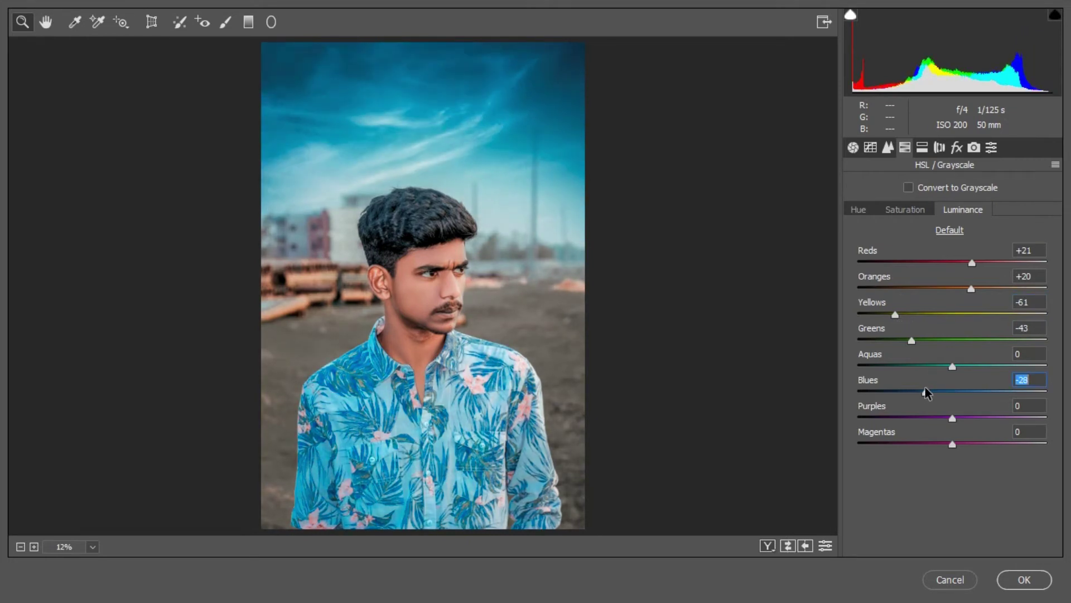
click(1026, 589)
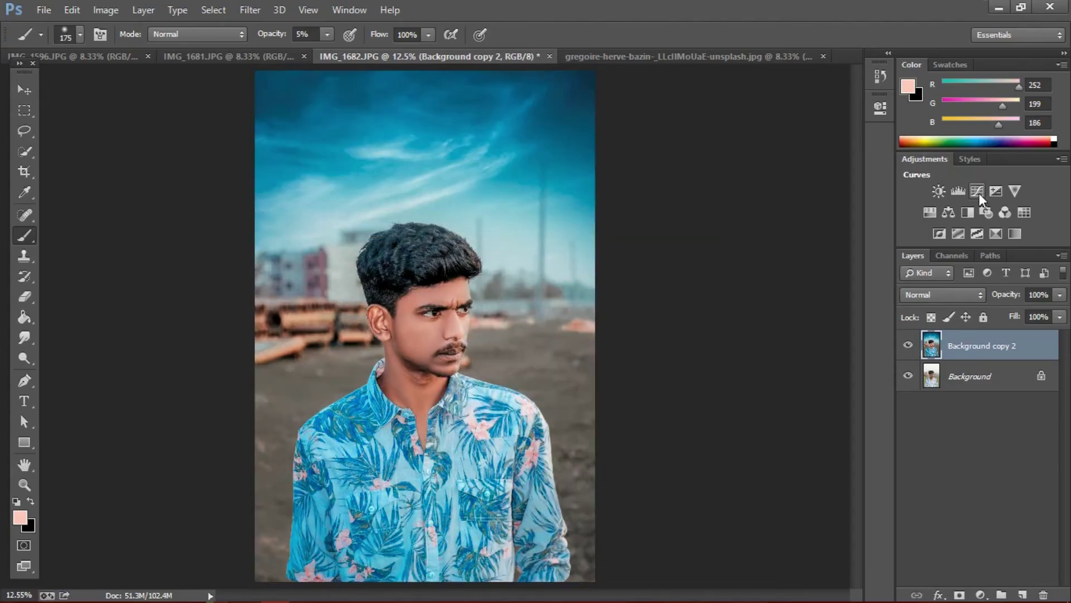
Step: Add a Curves adjustment layer, anchor the RGB curve at its lower quarter and raise its black point for faded shadows
click(977, 191)
click(720, 299)
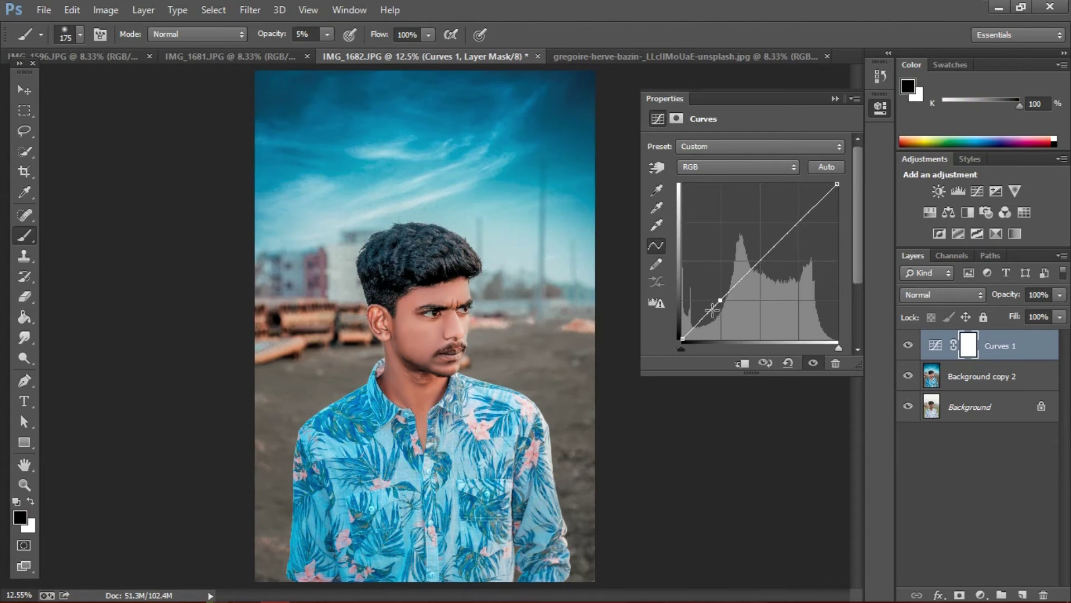
drag(684, 338, 679, 324)
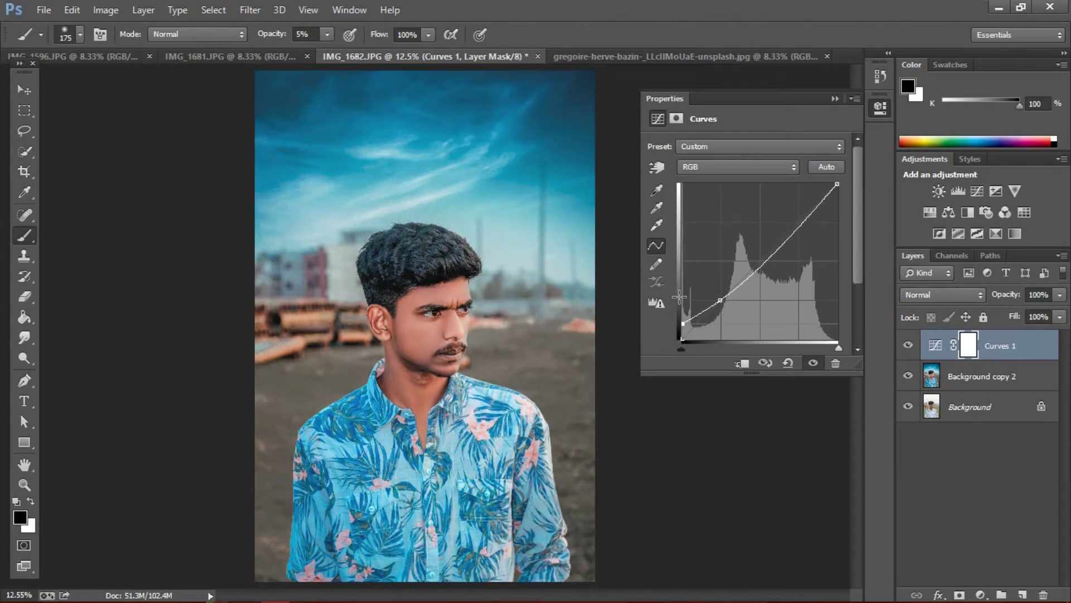
Step: In the Blue channel curve, pull the lower-quarter point slightly down and lift the black point a little
click(728, 171)
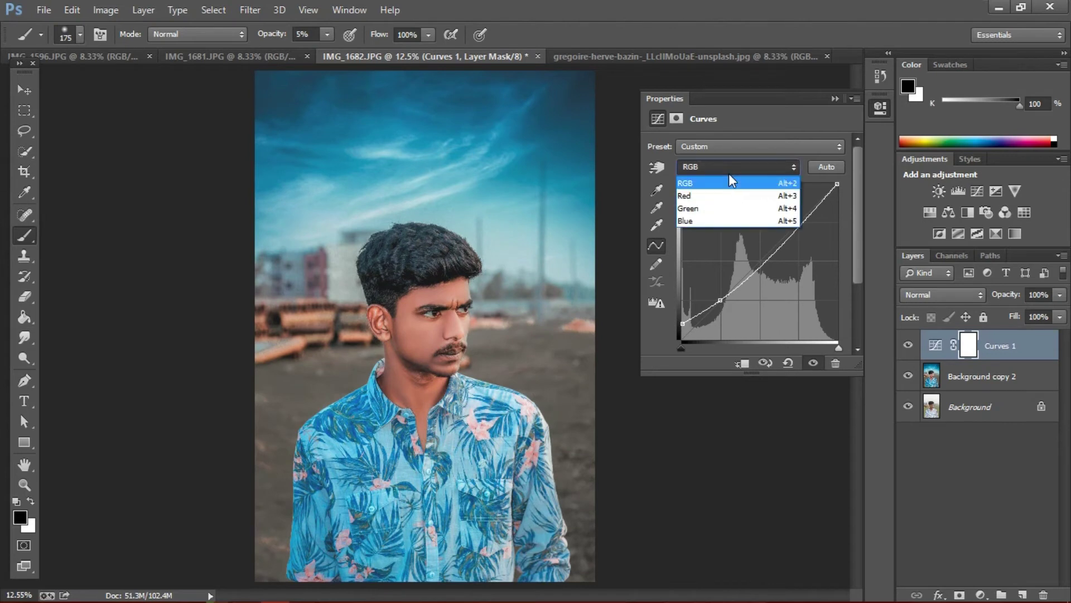
click(703, 220)
drag(720, 304, 725, 299)
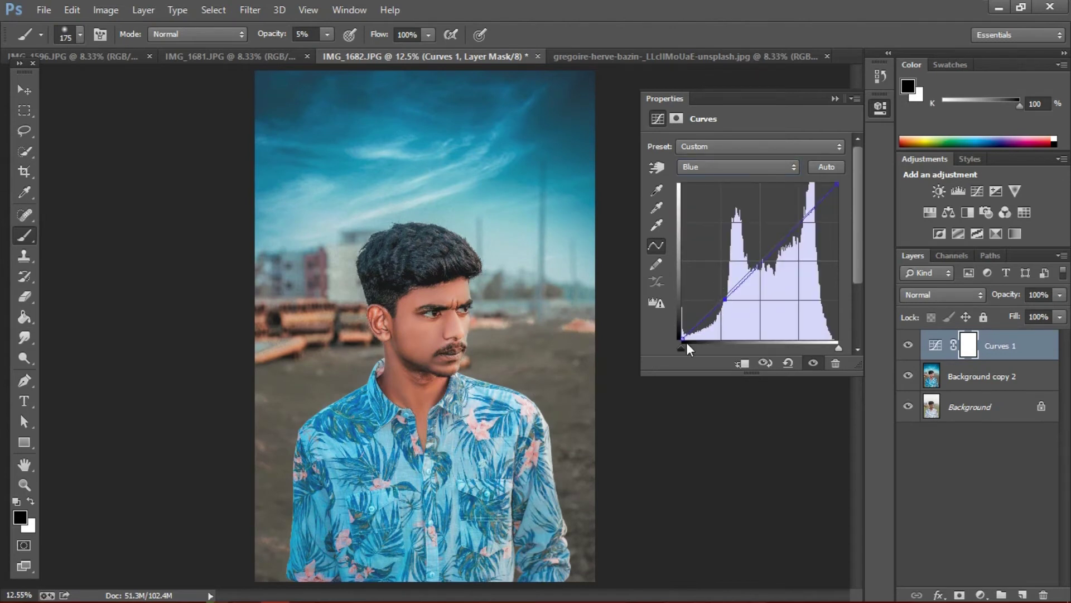
drag(682, 337, 682, 335)
Step: Return to the RGB curve, raise a highlight point and nudge the lower-quarter point up, then close the curve settings
click(725, 167)
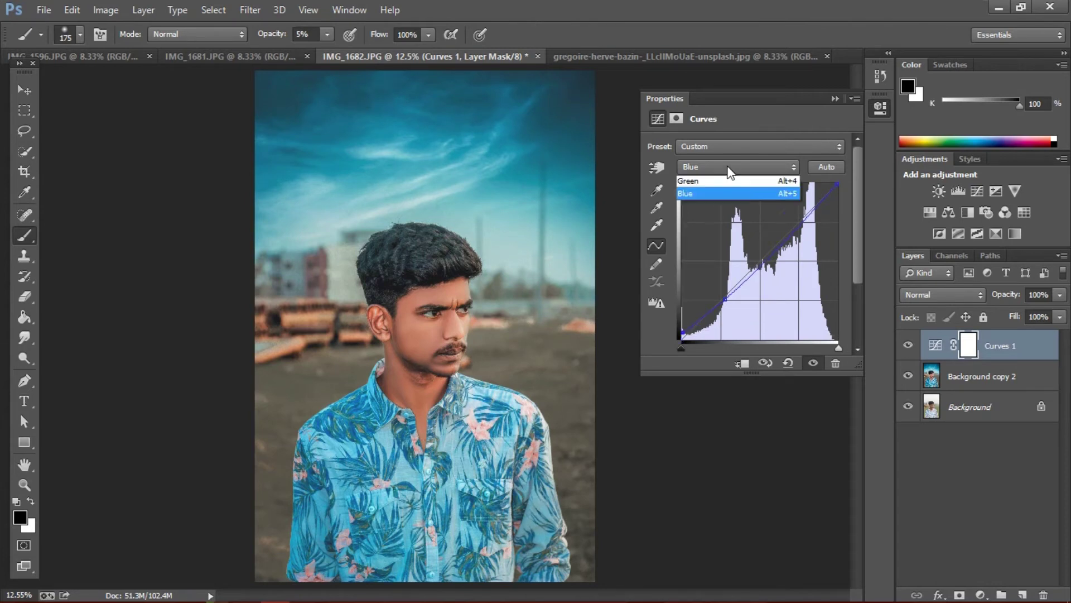
click(707, 223)
click(725, 167)
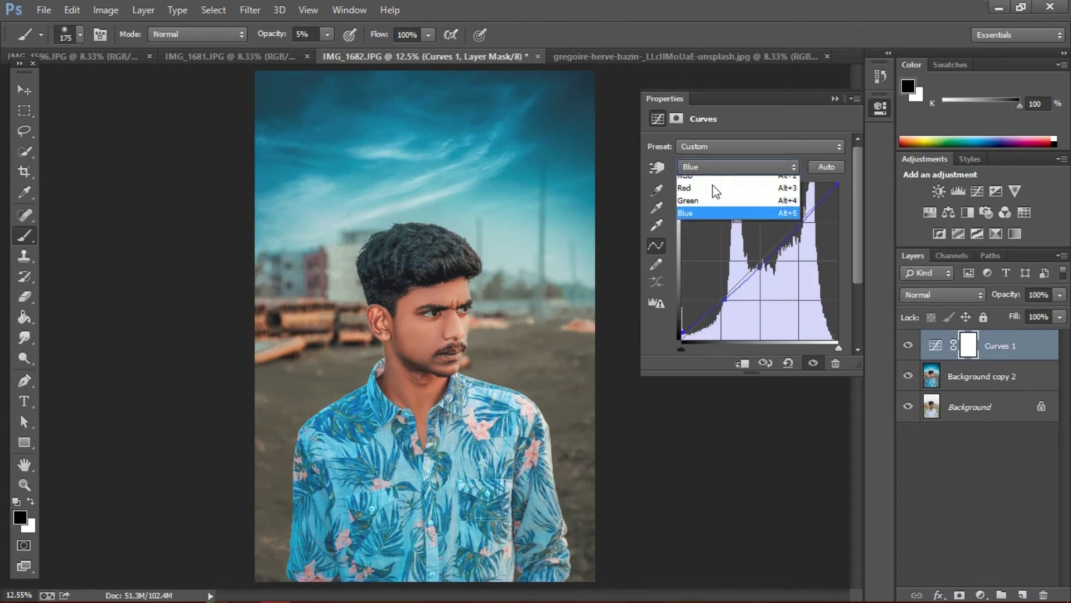
click(703, 180)
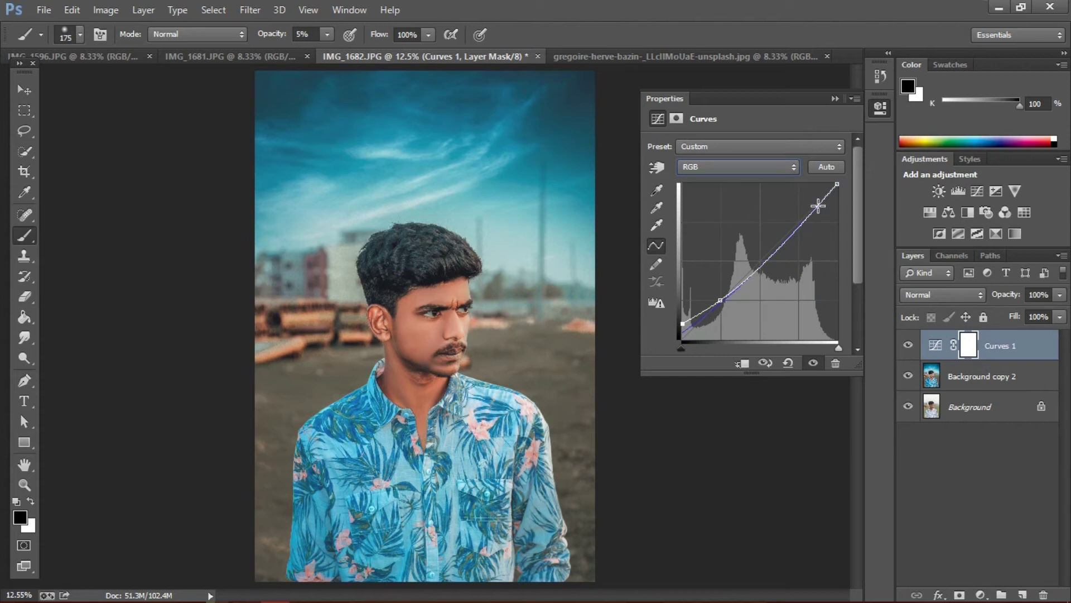
drag(818, 205, 816, 201)
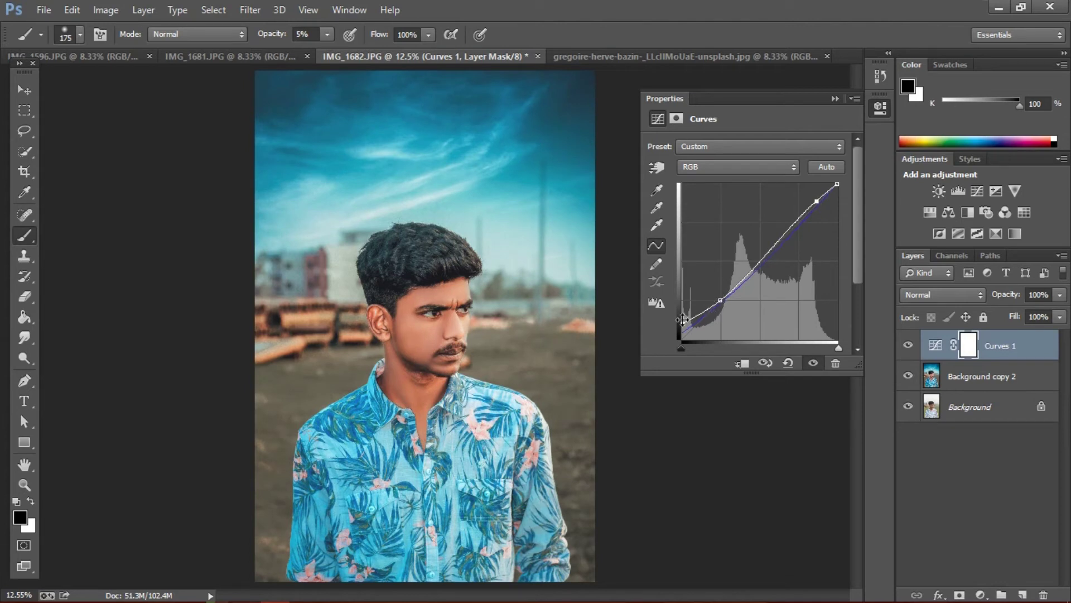
drag(722, 302, 724, 298)
click(787, 166)
click(787, 163)
click(839, 95)
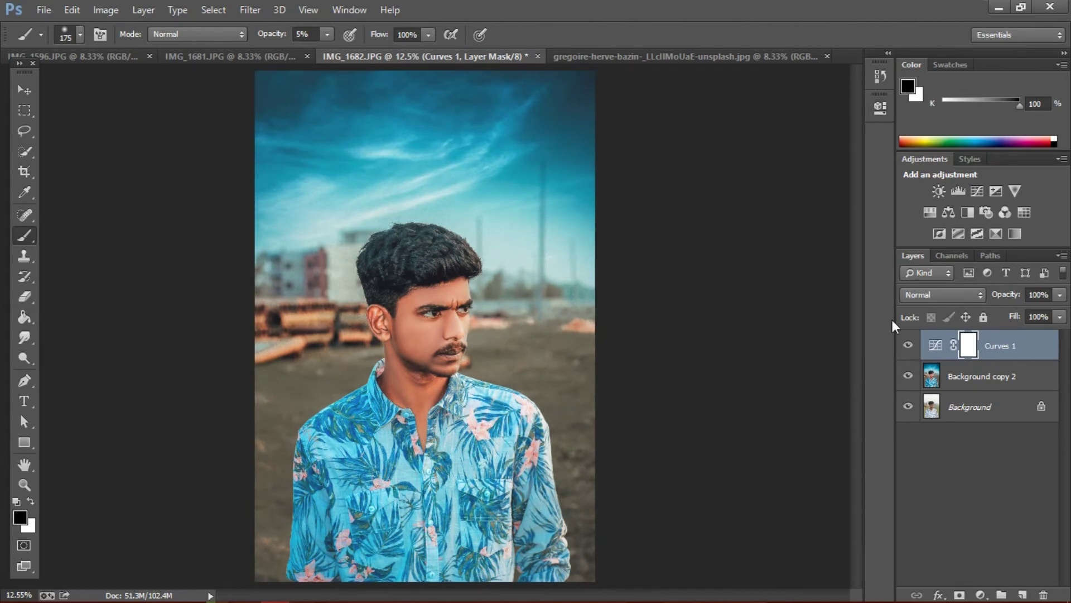
Step: Check the Curves 1 effect by toggling it, reduce the layer's opacity to 80% and merge it down into Background copy 2
click(908, 346)
click(908, 346)
scroll(608, 279, down, 3)
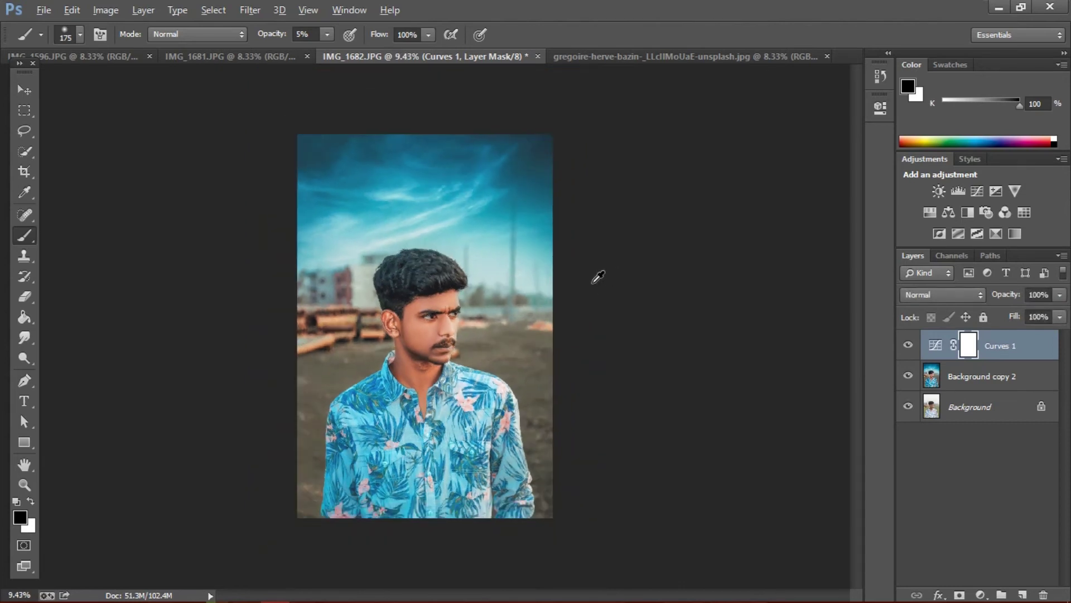
scroll(558, 280, up, 2)
key(alt)
drag(1019, 295, 1006, 296)
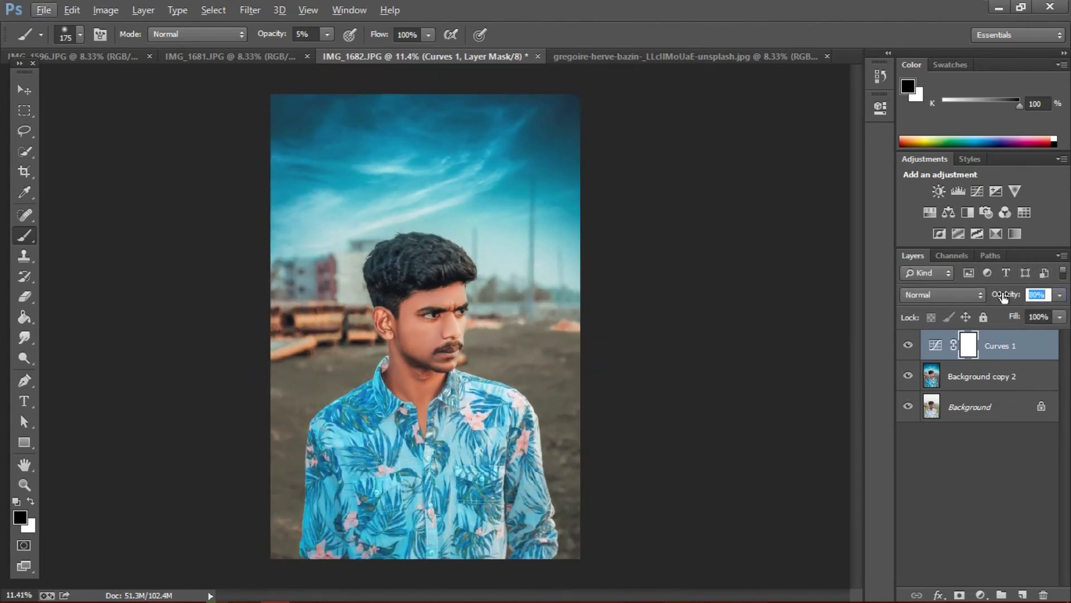
right_click(998, 346)
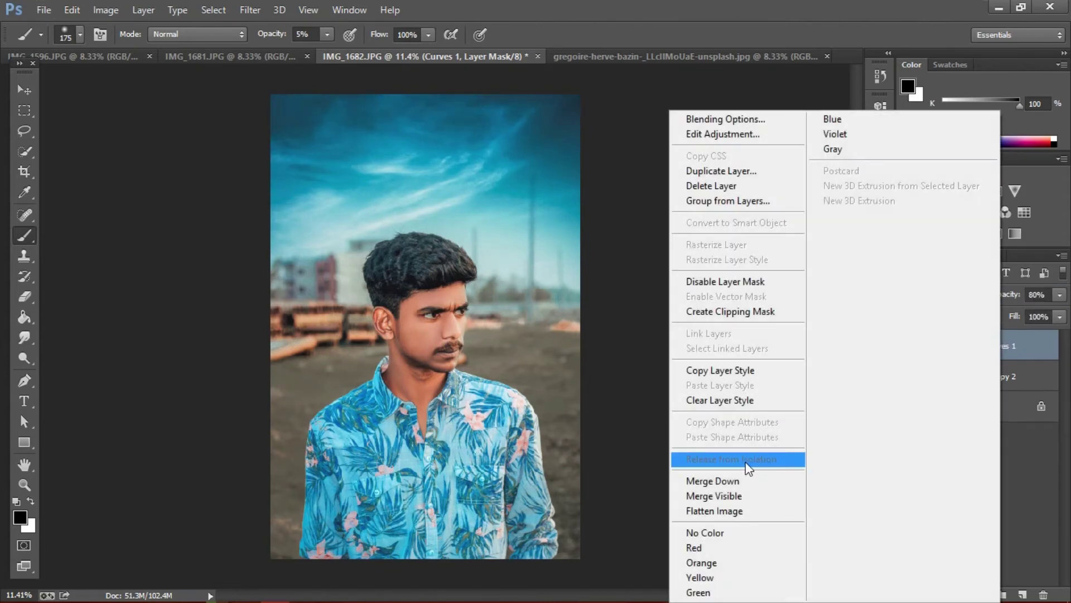
click(726, 481)
Step: Apply the Camera Raw Filter to Background copy 2 with the HSL saturation of the Oranges at -8
click(250, 9)
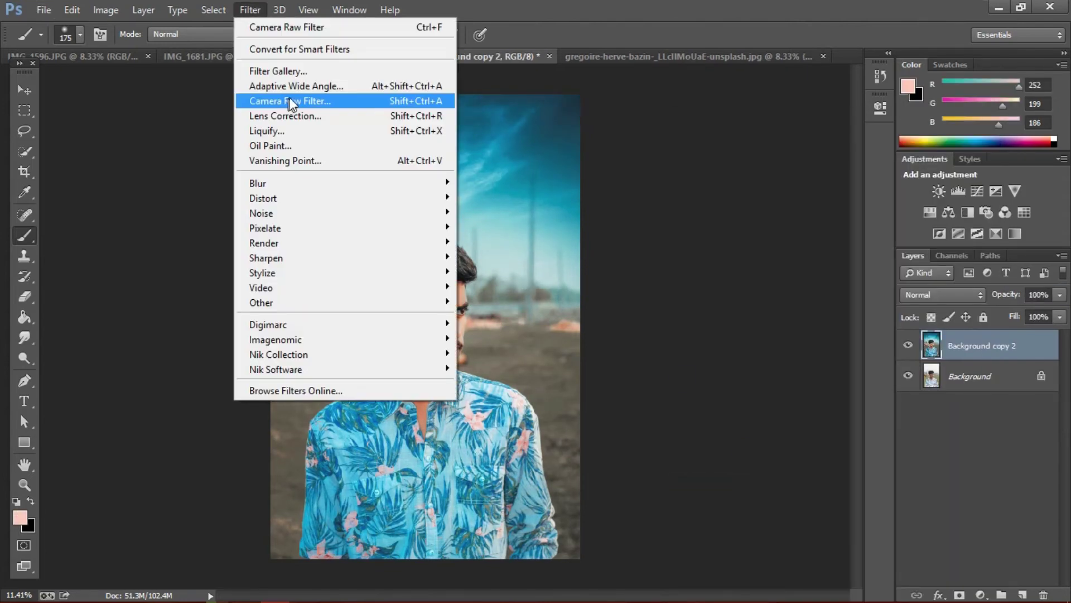
click(292, 103)
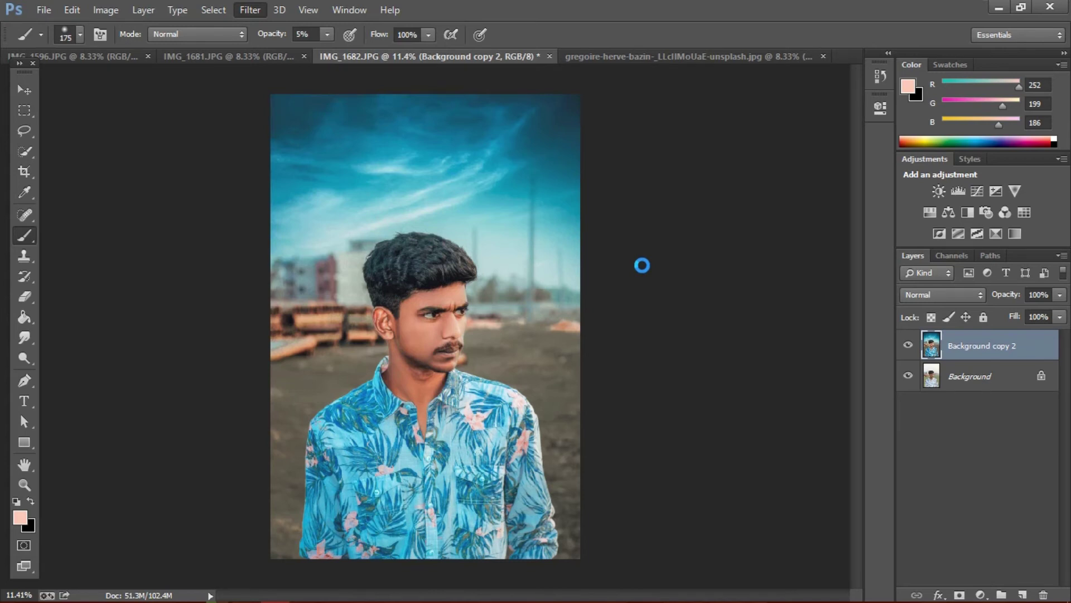
drag(952, 289, 965, 263)
drag(964, 288, 944, 289)
click(906, 211)
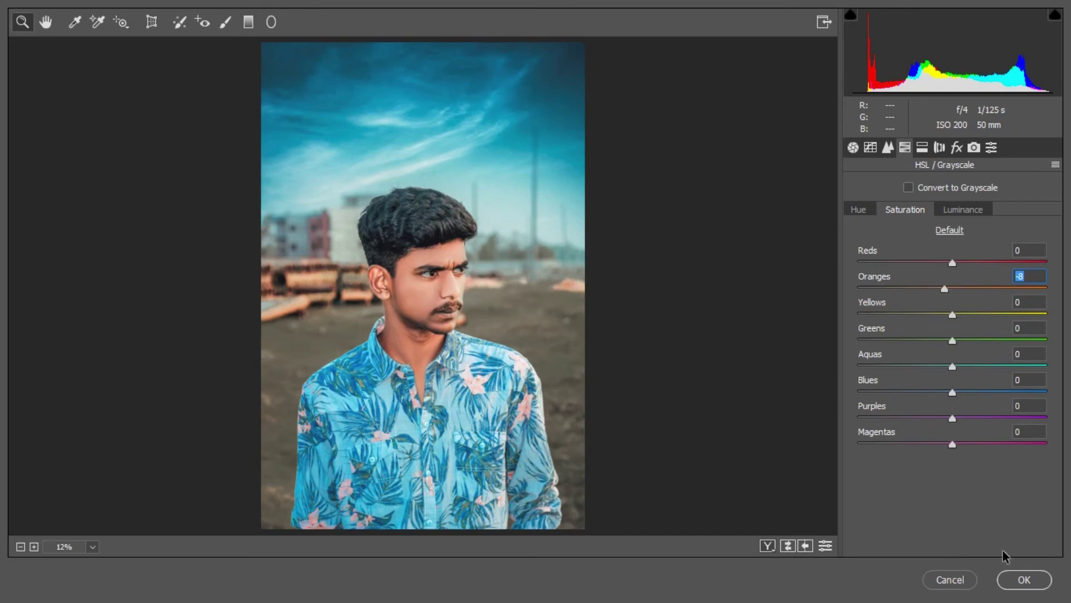
click(1027, 582)
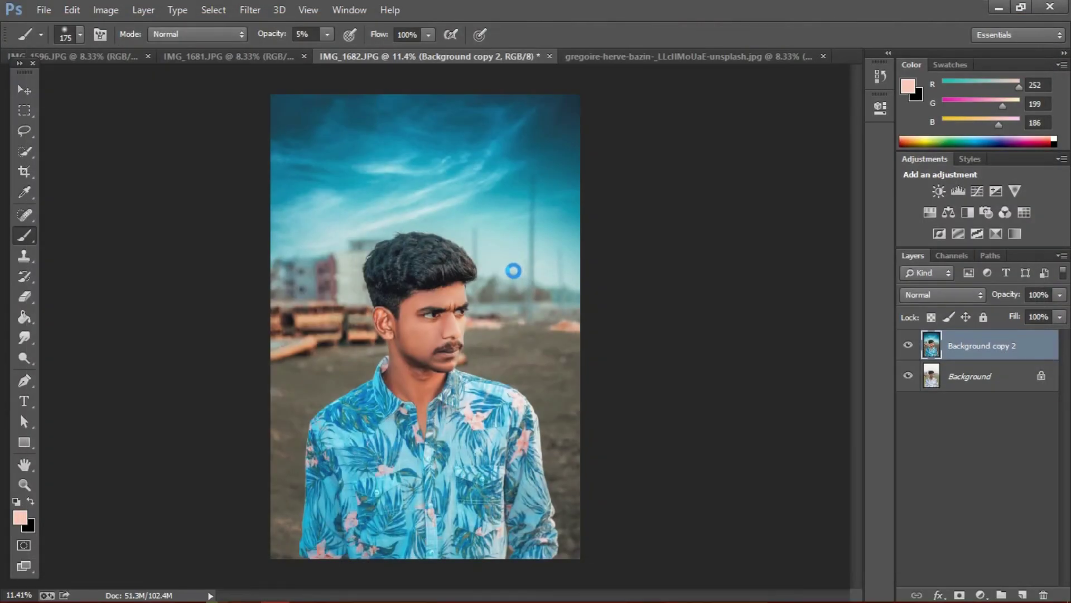
Step: Compare the edited portrait with the original by toggling the visibility of Background copy 2
click(908, 345)
click(908, 345)
click(908, 345)
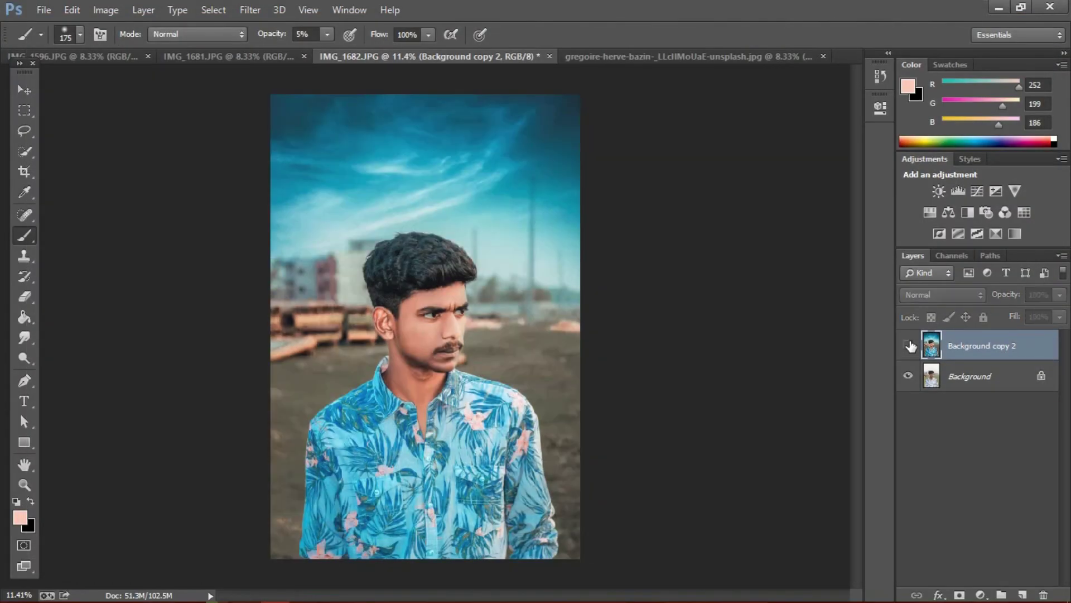
click(910, 345)
Step: Add a new empty layer above Background copy 2 and set the Brush tool's opacity to 99%
scroll(457, 328, up, 8)
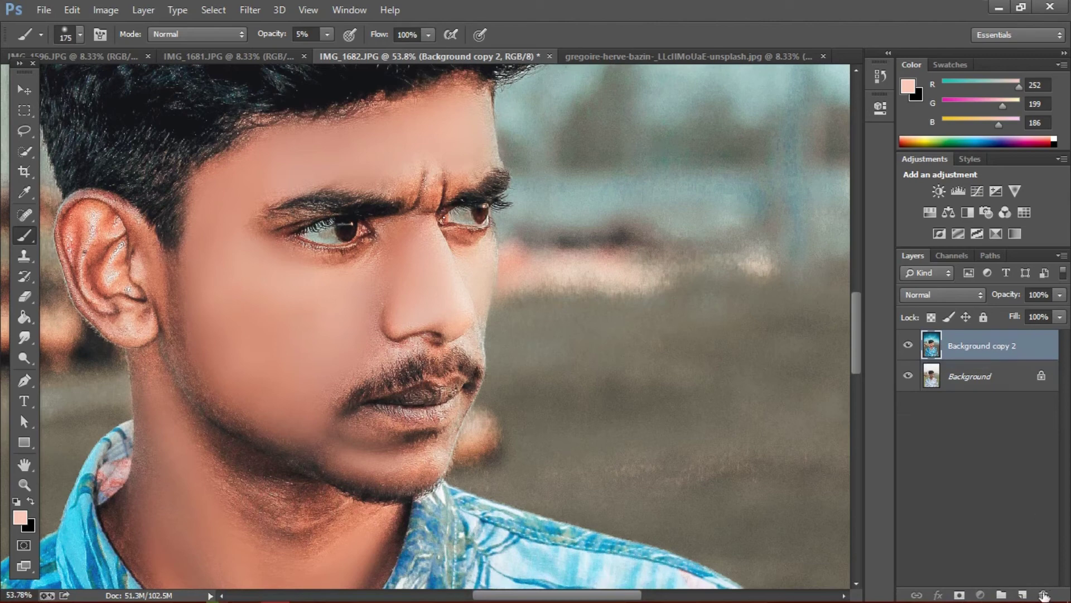
click(1021, 592)
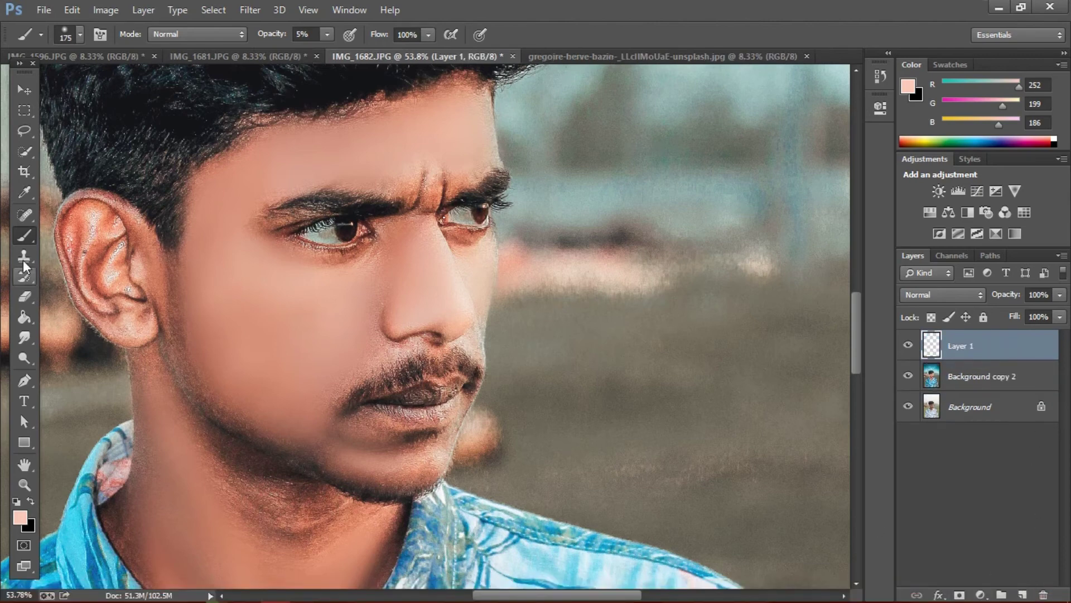
right_click(24, 235)
click(69, 231)
key(9)
key(9)
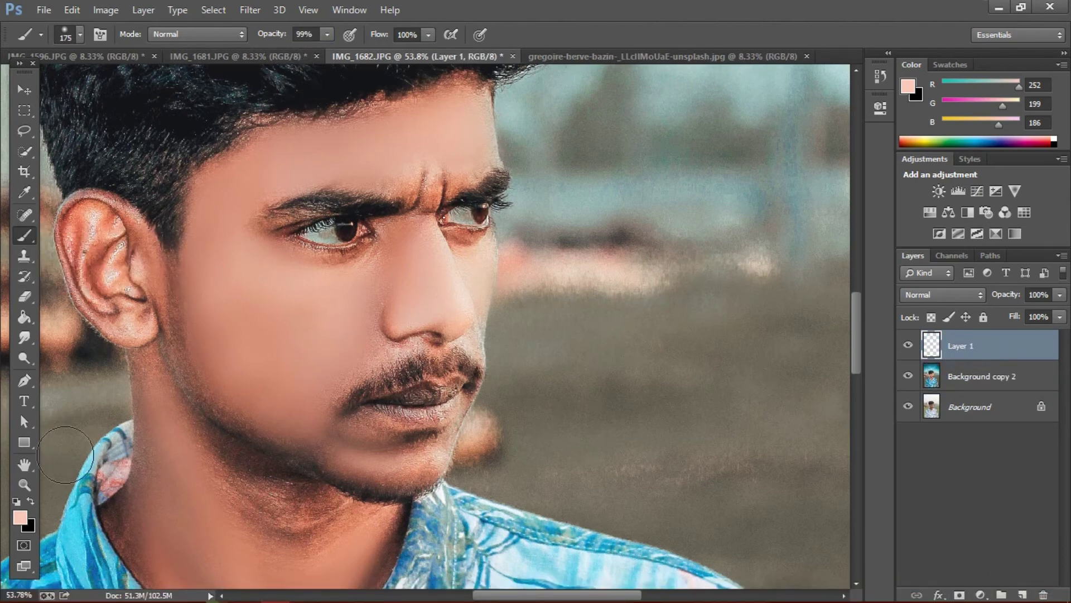
Step: Set the foreground colour to pure red (RGB 255, 0, 0)
click(24, 519)
drag(741, 273, 742, 257)
click(845, 249)
Step: Set a 36 px soft brush and paint the lips solid red on Layer 1
scroll(457, 385, up, 2)
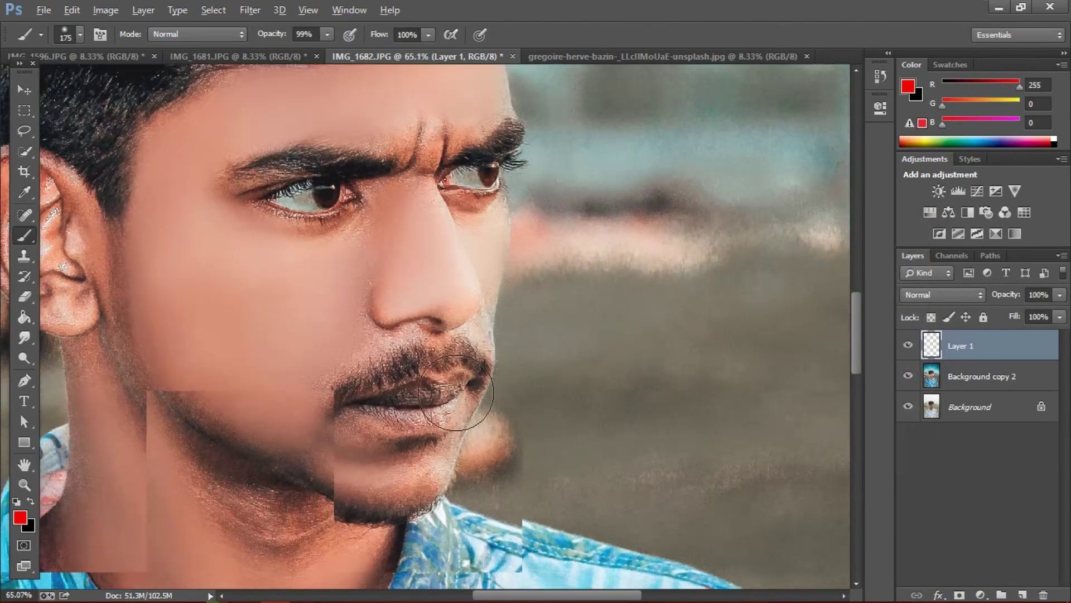
right_click(569, 403)
click(578, 413)
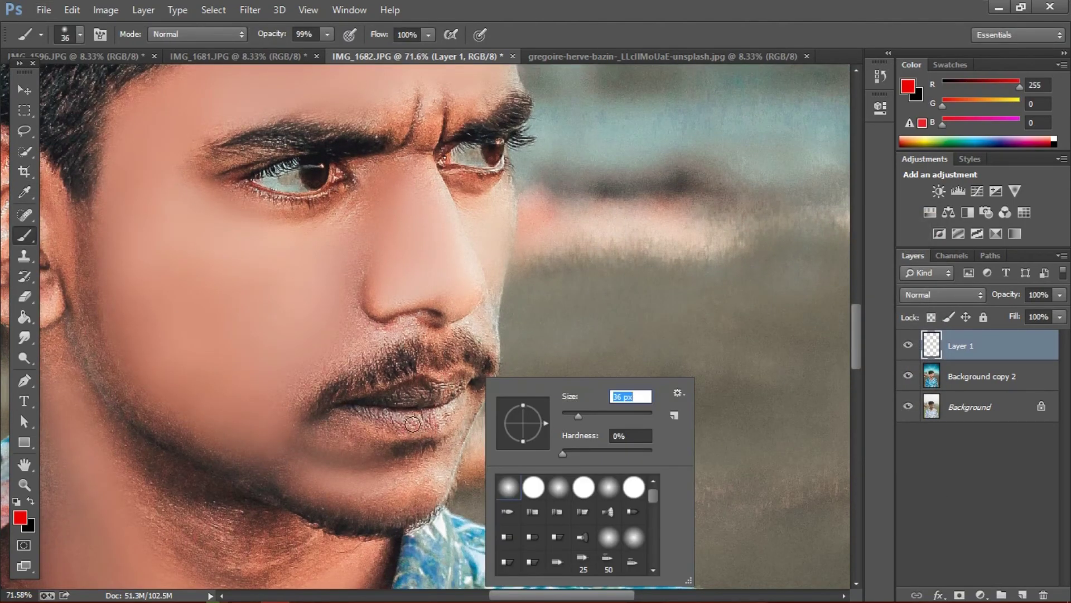
key(Return)
drag(411, 423, 450, 410)
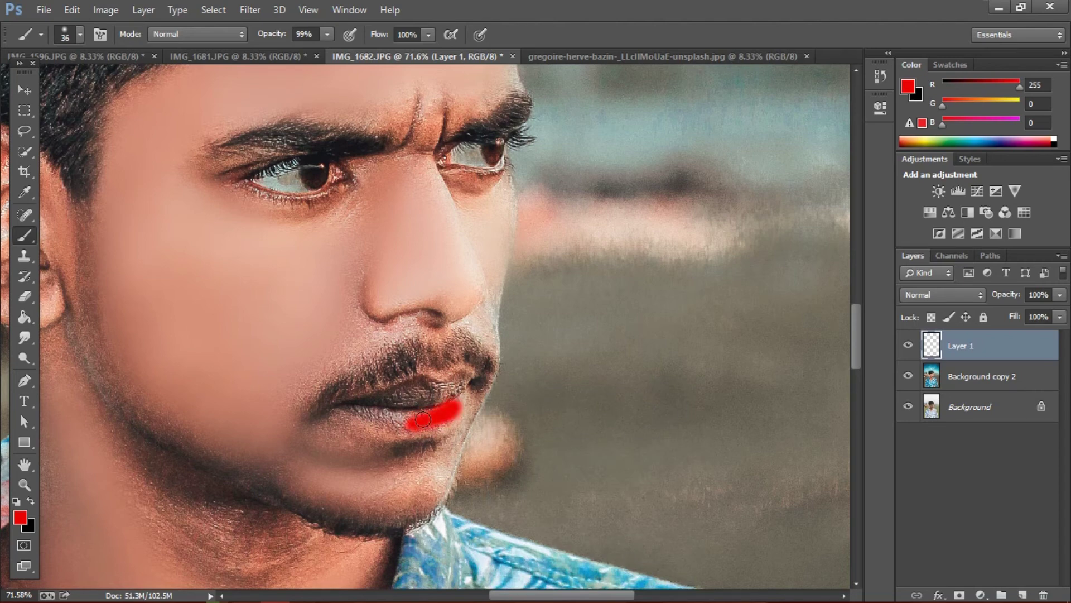
drag(423, 419, 379, 408)
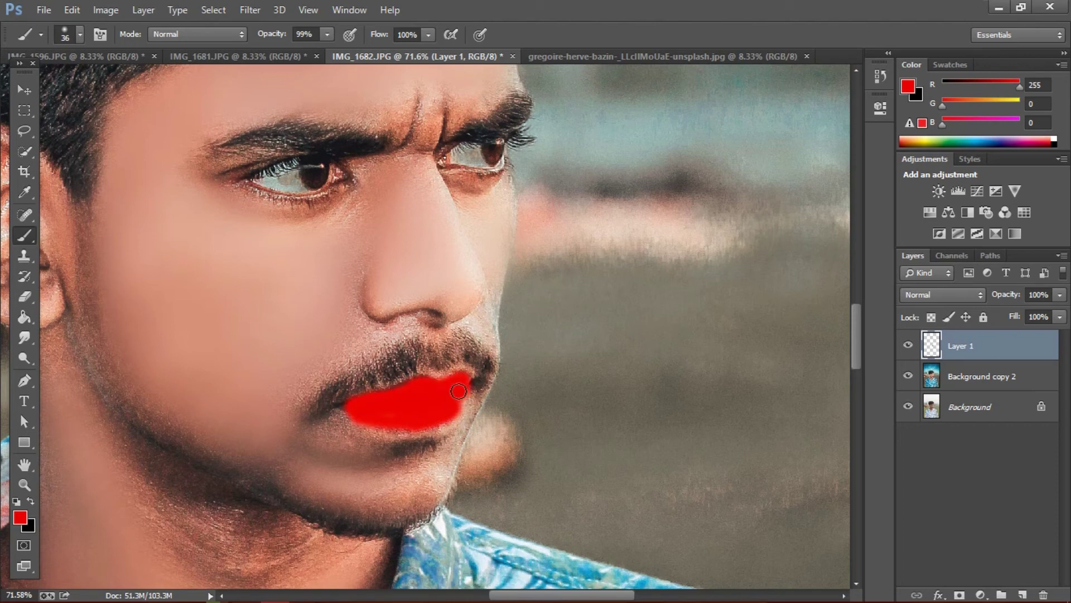
Step: Blend the red lip layer with the Multiply mode at 19% opacity and check it against the unpainted lips
click(942, 294)
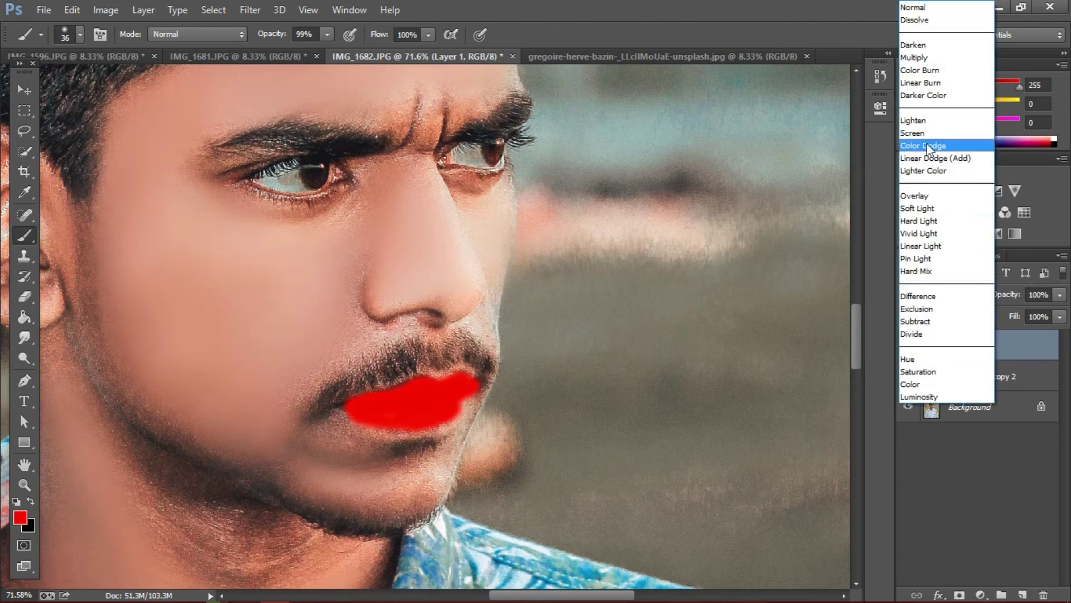
click(920, 208)
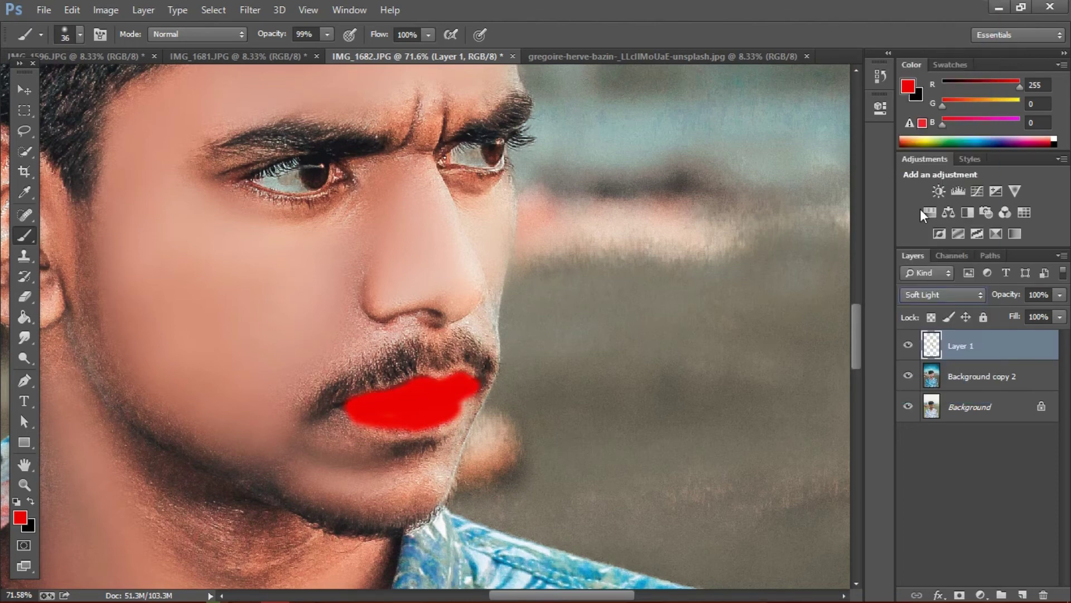
click(940, 295)
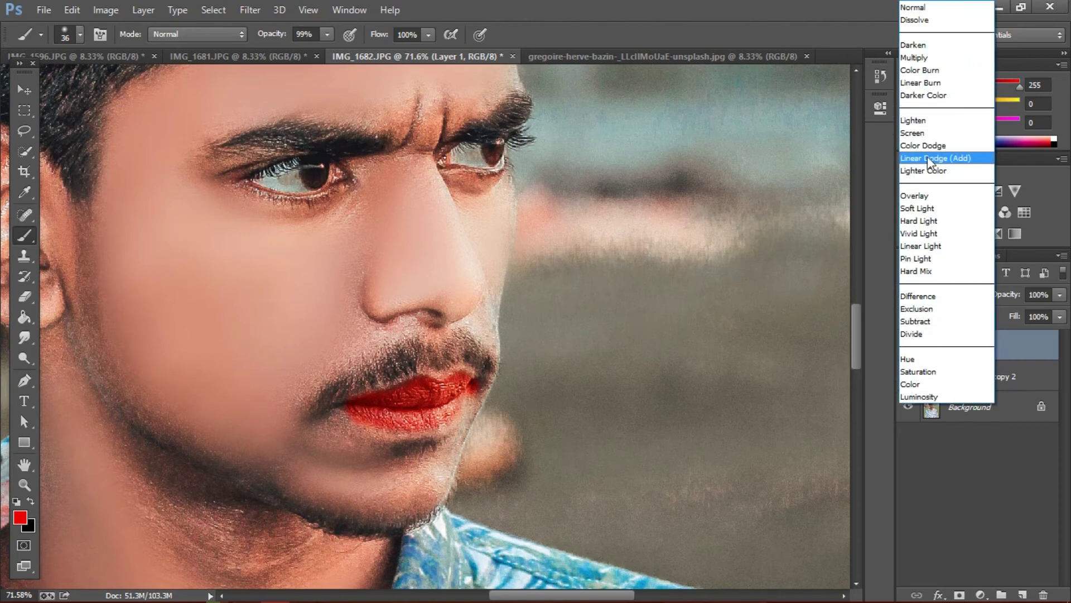
click(915, 57)
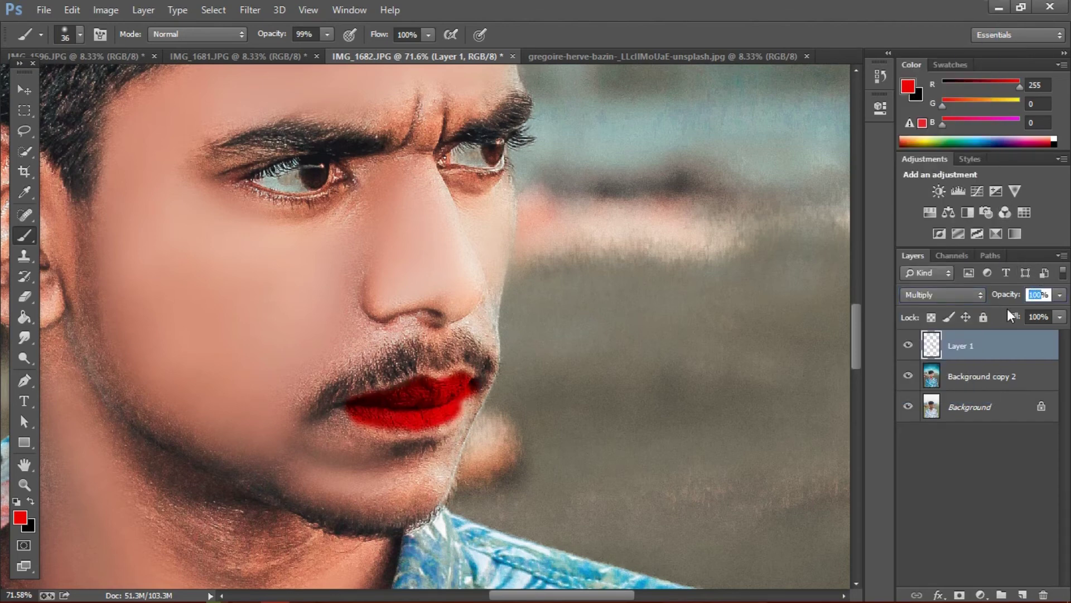
text(5)
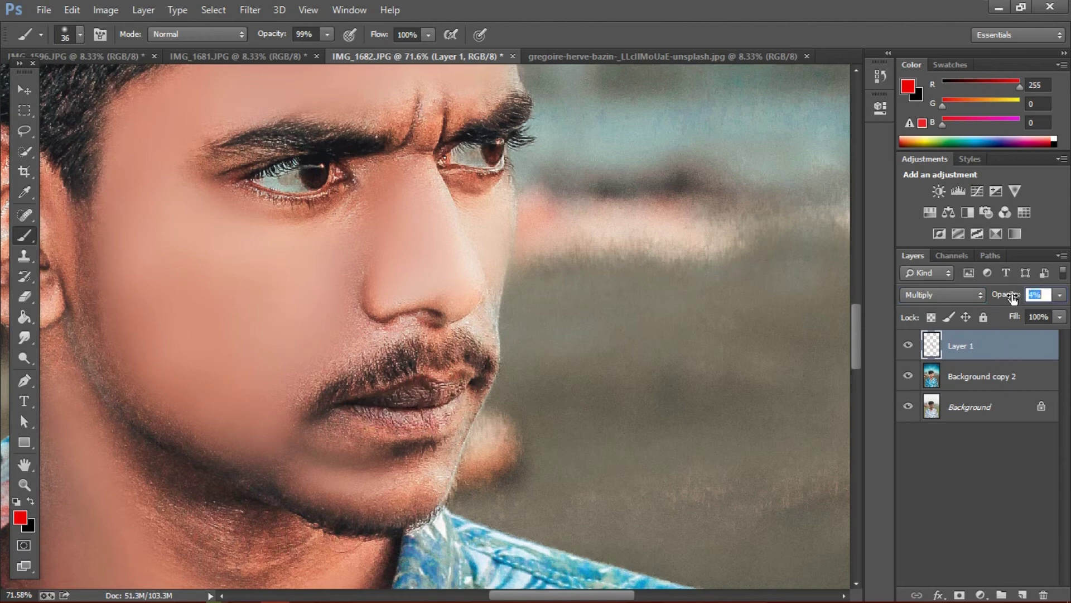
mouse_move(1012, 298)
mouse_down()
mouse_move(1036, 298)
mouse_move(1022, 300)
mouse_up()
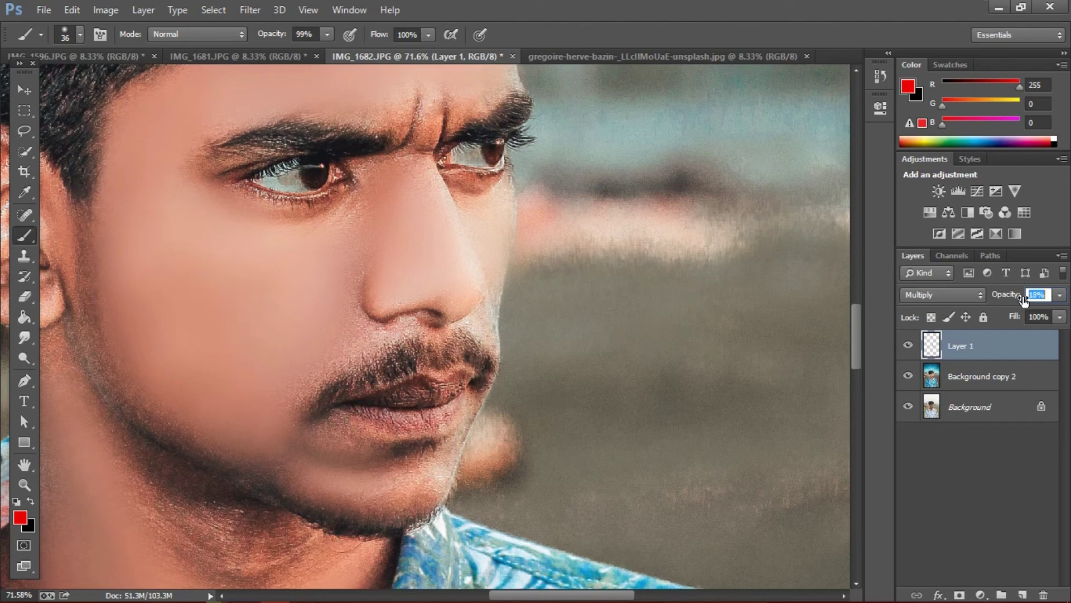
drag(652, 314, 581, 308)
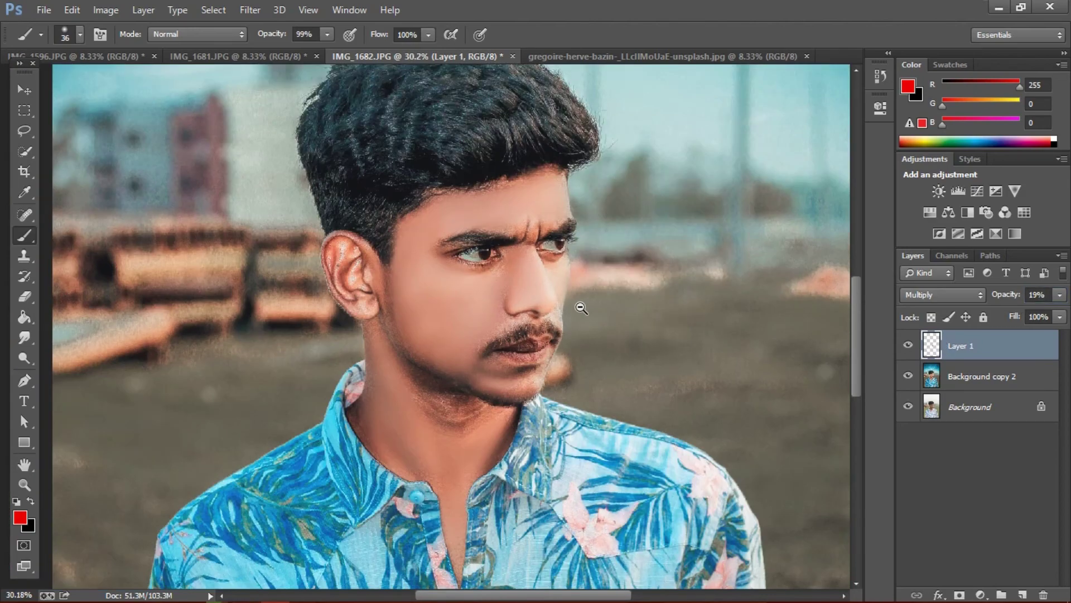
click(913, 346)
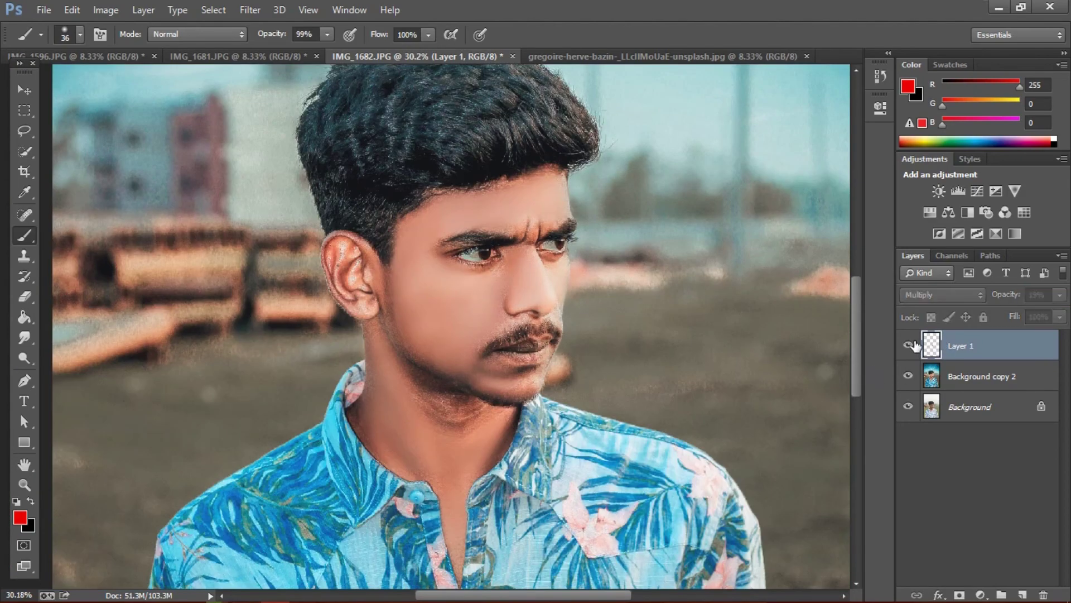
Step: Merge Layer 1 down into Background copy 2 and duplicate the merged layer
right_click(978, 344)
click(721, 481)
scroll(522, 274, down, 8)
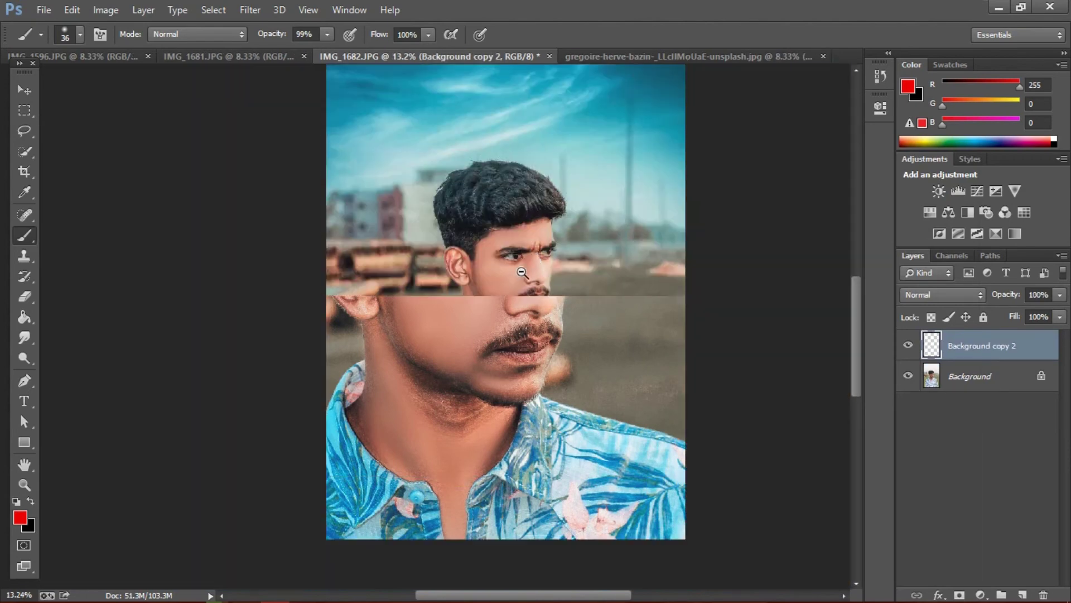
scroll(519, 279, up, 4)
drag(1019, 353, 1023, 593)
Step: Lighten the skin of the face and neck with the Dodge tool at 160 px, Midtones range and 10% exposure
right_click(24, 358)
click(108, 357)
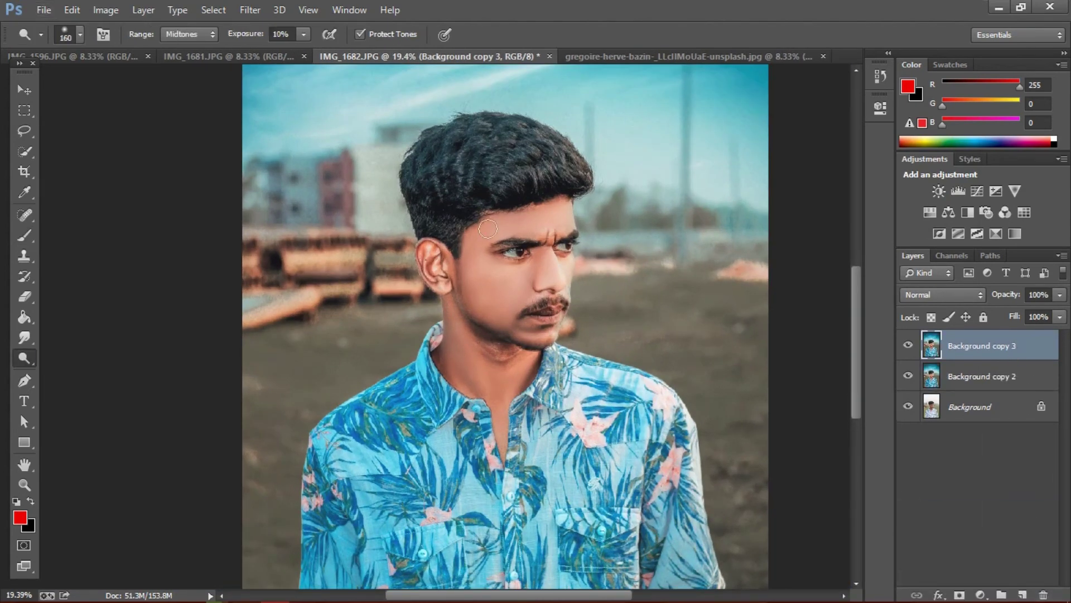
scroll(514, 149, up, 3)
scroll(546, 342, up, 3)
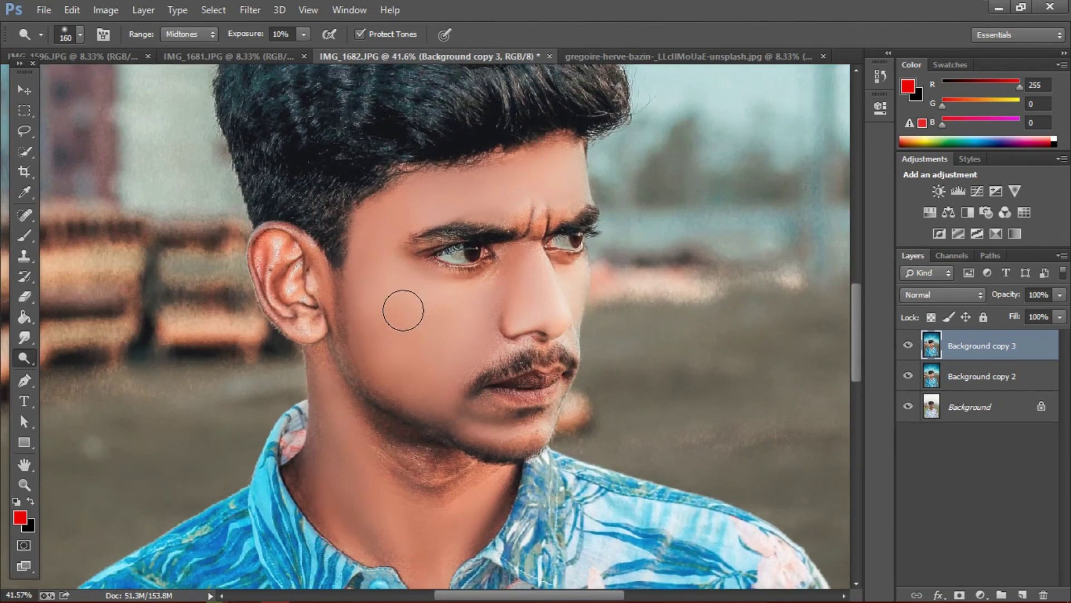
mouse_move(403, 310)
mouse_down()
mouse_move(434, 372)
mouse_move(423, 375)
mouse_move(451, 404)
mouse_move(405, 379)
mouse_move(383, 346)
mouse_move(372, 250)
mouse_move(385, 221)
mouse_move(409, 288)
mouse_move(398, 315)
mouse_move(495, 329)
mouse_move(522, 307)
mouse_move(518, 264)
mouse_move(515, 353)
mouse_up()
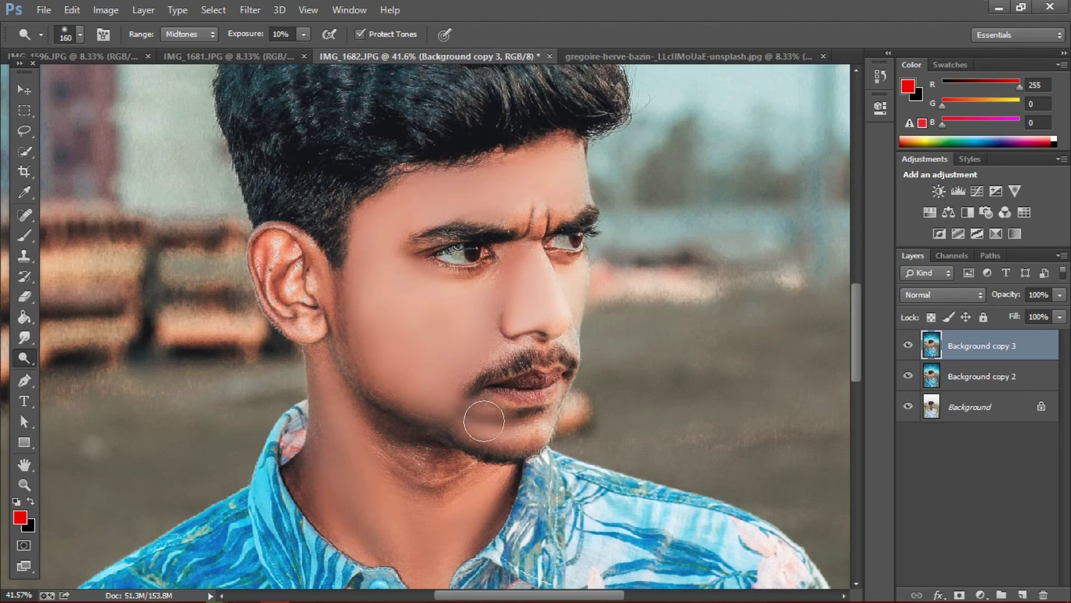
drag(403, 452, 397, 387)
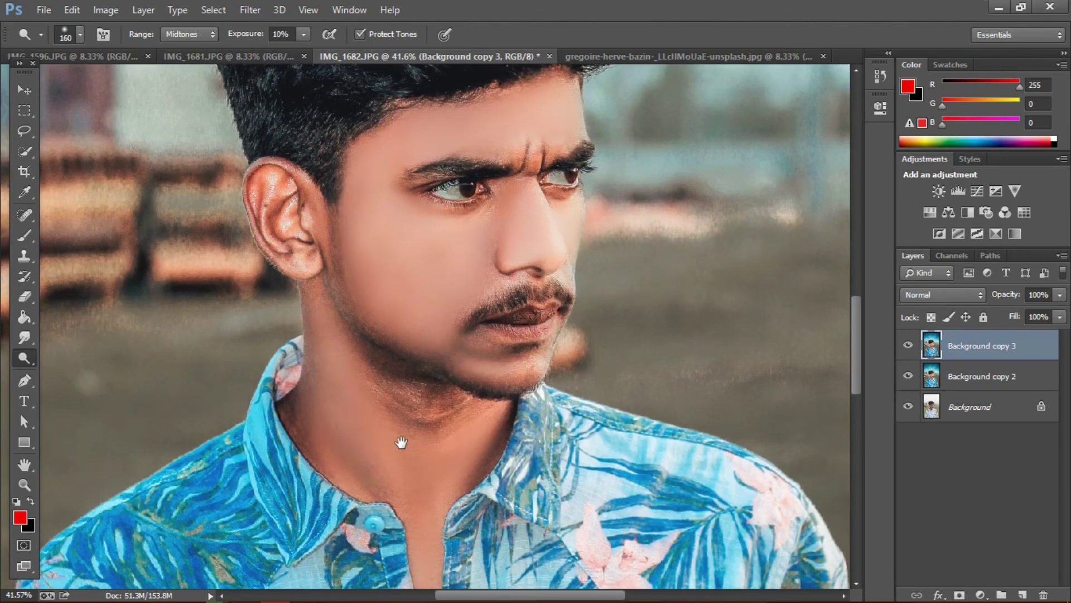
drag(399, 443, 393, 399)
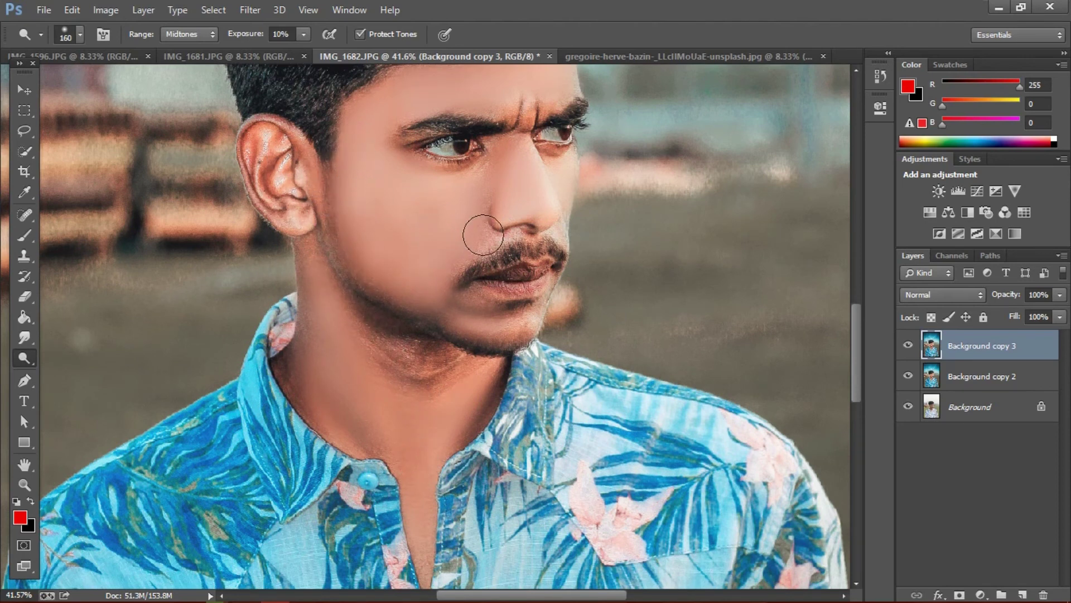
scroll(491, 119, up, 3)
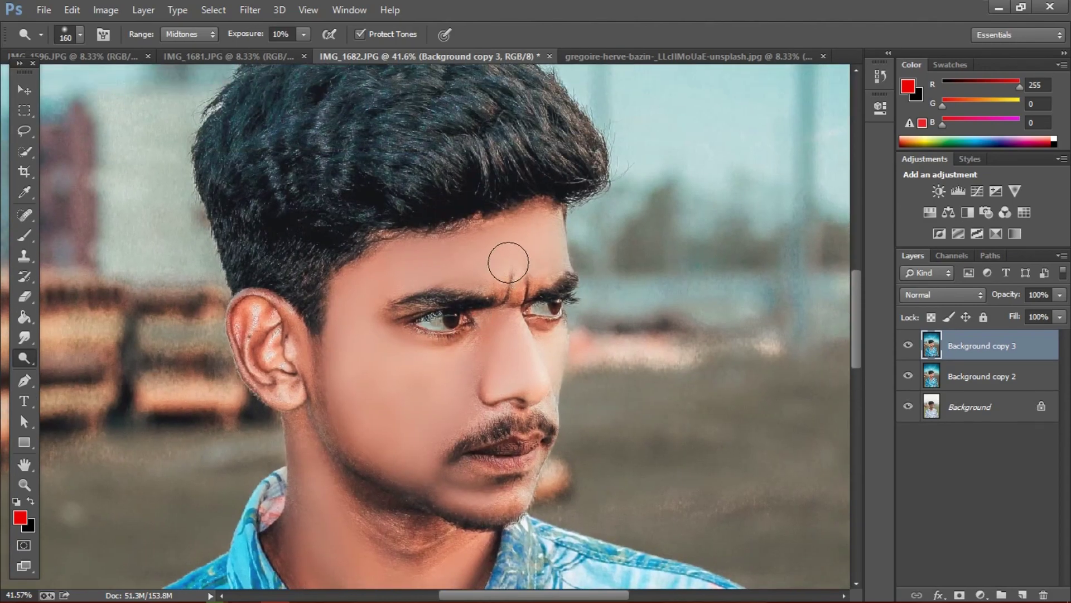
drag(454, 195, 428, 150)
Step: Lighten the pink flowers and light areas of the shirt with the Dodge tool
mouse_move(478, 446)
mouse_down()
mouse_move(461, 156)
mouse_move(473, 81)
mouse_move(454, 327)
mouse_up()
alt+click(421, 403)
scroll(427, 404, down, 1)
scroll(483, 266, up, 3)
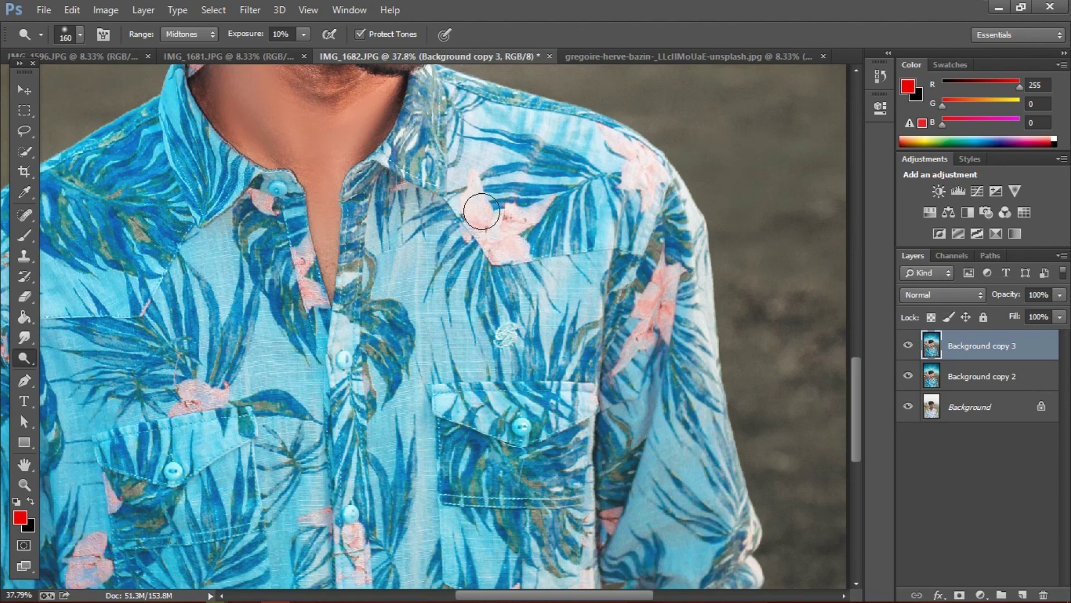
mouse_move(481, 212)
mouse_down()
mouse_move(518, 265)
mouse_move(547, 226)
mouse_move(496, 270)
mouse_move(533, 219)
mouse_move(495, 233)
mouse_move(523, 249)
mouse_move(486, 211)
mouse_up()
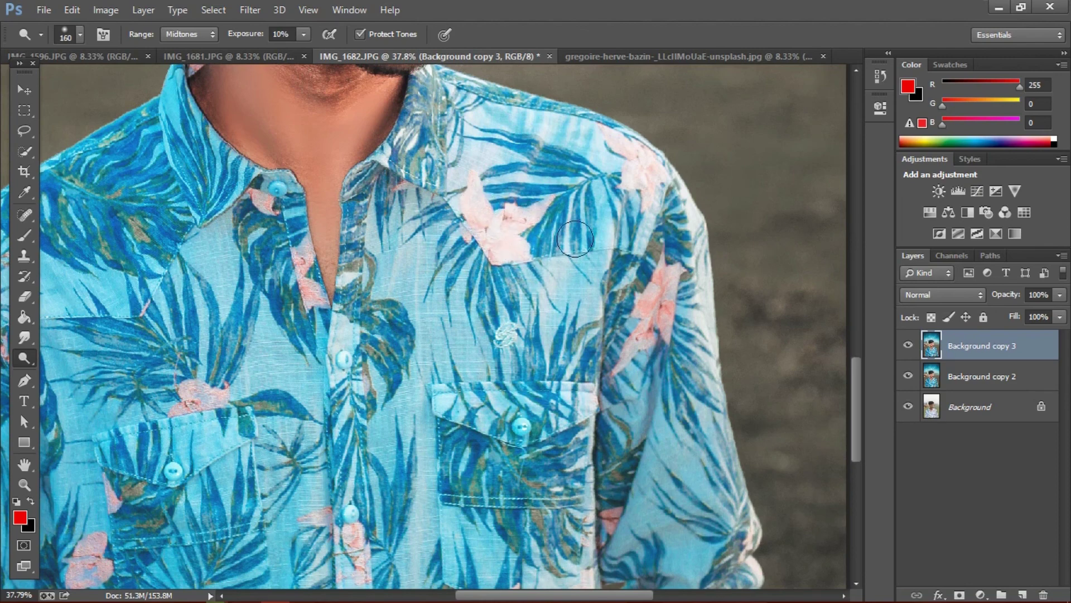
mouse_move(636, 395)
mouse_down()
mouse_move(629, 311)
mouse_move(647, 261)
mouse_up()
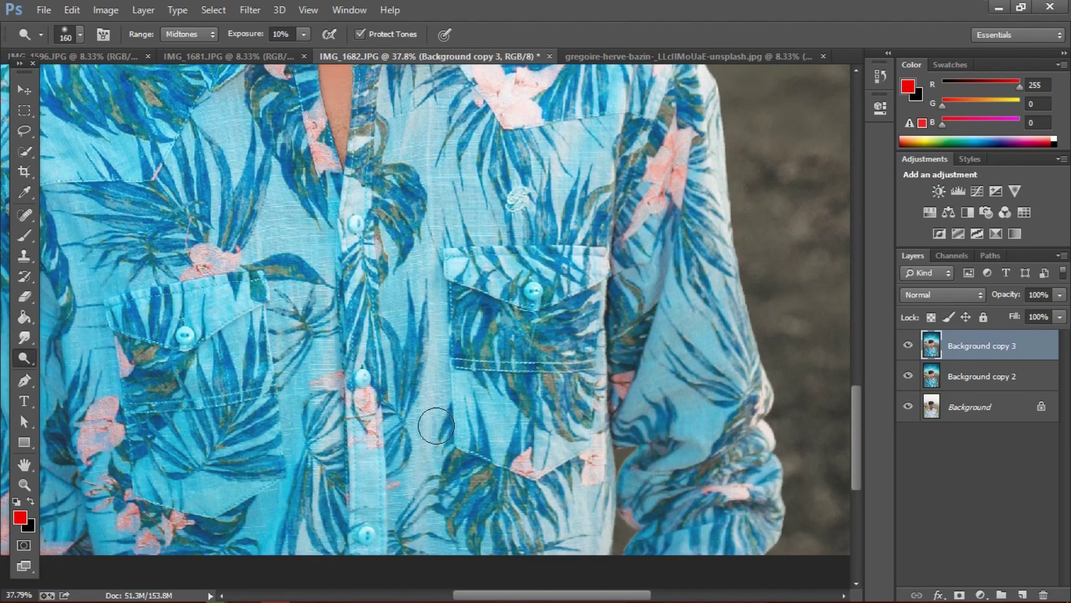
drag(375, 512, 575, 537)
Step: Darken the hair with the Burn tool at 50% Midtones exposure, enlarging the brush to 82 px
mouse_move(275, 252)
mouse_down()
mouse_move(275, 309)
mouse_move(301, 395)
mouse_up()
drag(262, 215, 211, 441)
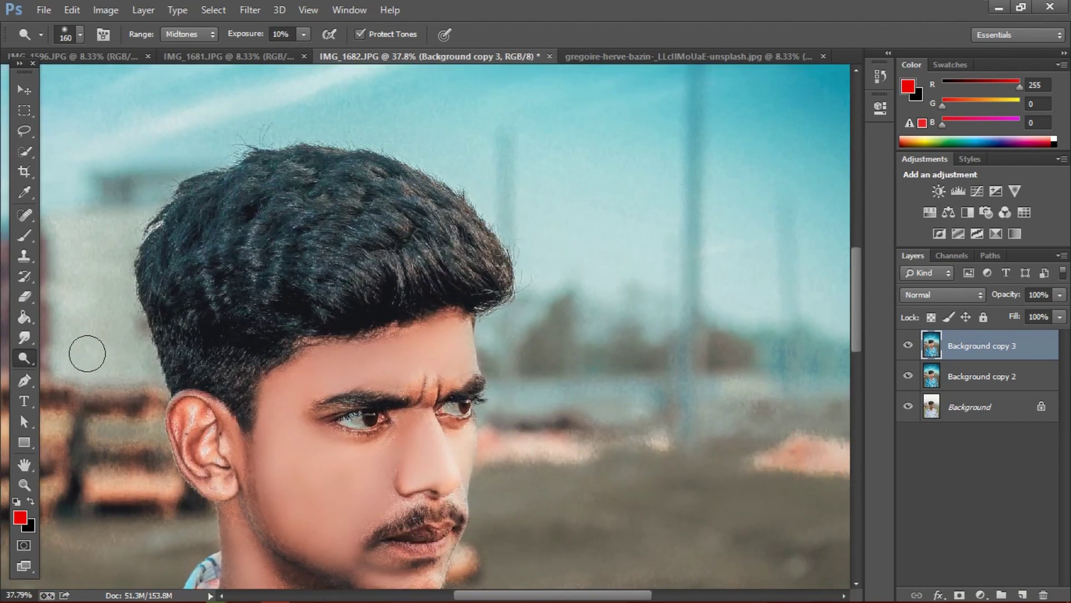
right_click(25, 357)
click(89, 374)
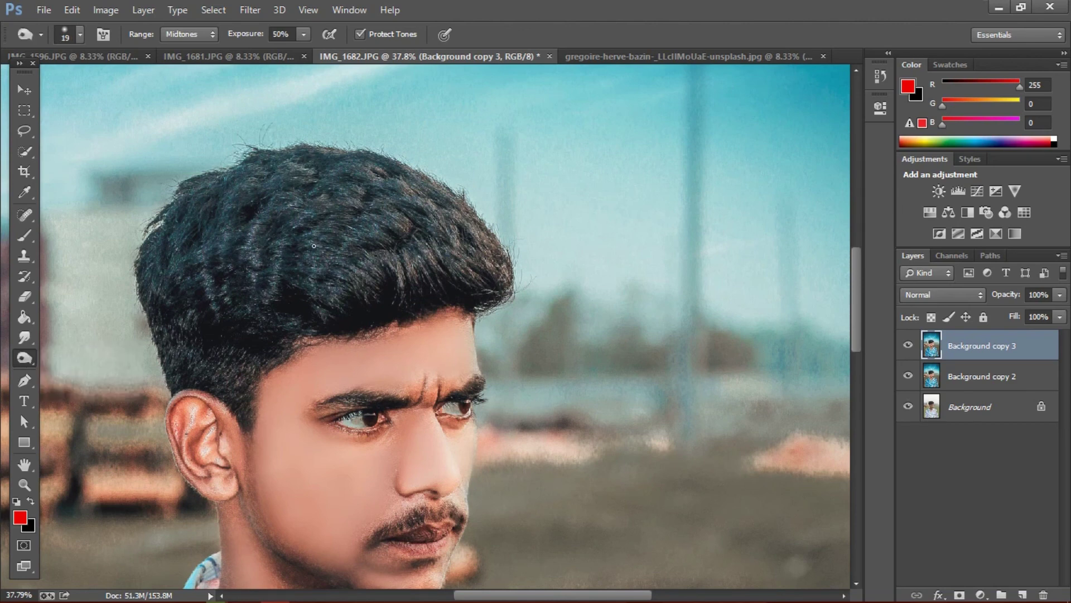
drag(368, 285, 457, 228)
scroll(435, 383, up, 4)
right_click(437, 367)
drag(562, 407, 552, 408)
drag(370, 370, 296, 380)
Step: Merge the dodged and burned Background copy 3 down into Background copy 2 and duplicate the result
scroll(606, 367, down, 20)
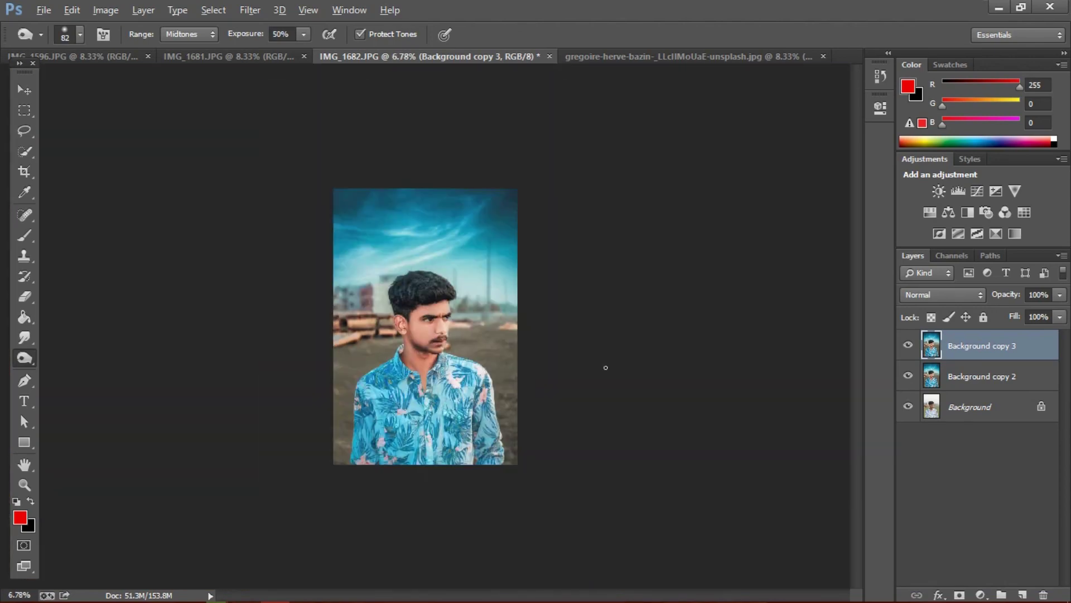
scroll(606, 368, up, 5)
right_click(969, 352)
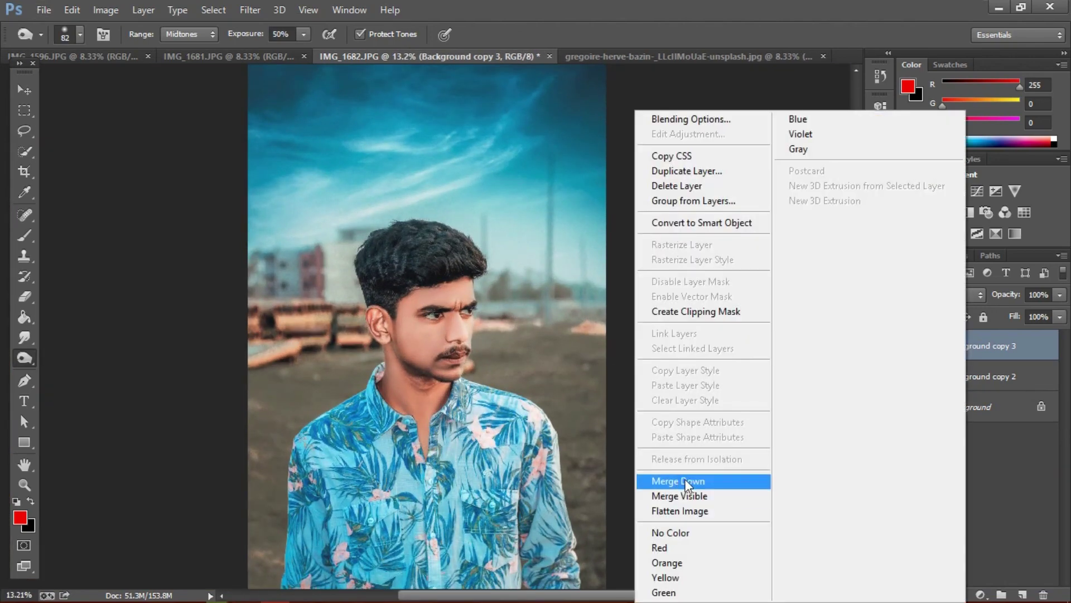
click(686, 478)
drag(948, 346, 1022, 595)
Step: Apply the High Pass filter to the duplicate layer and set its blending mode to Soft Light
click(250, 9)
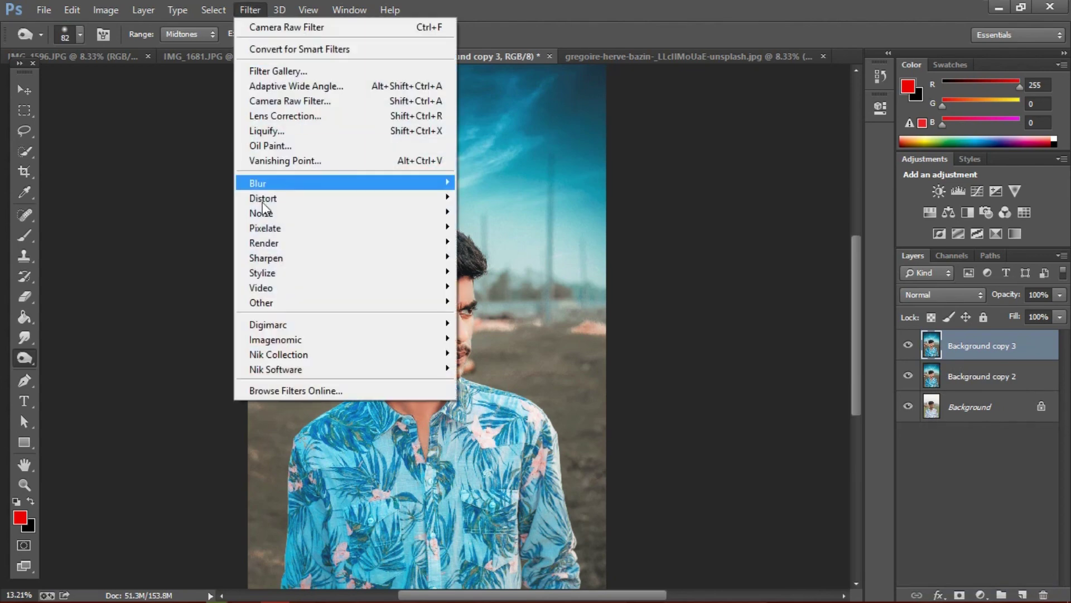
mouse_move(313, 302)
click(478, 320)
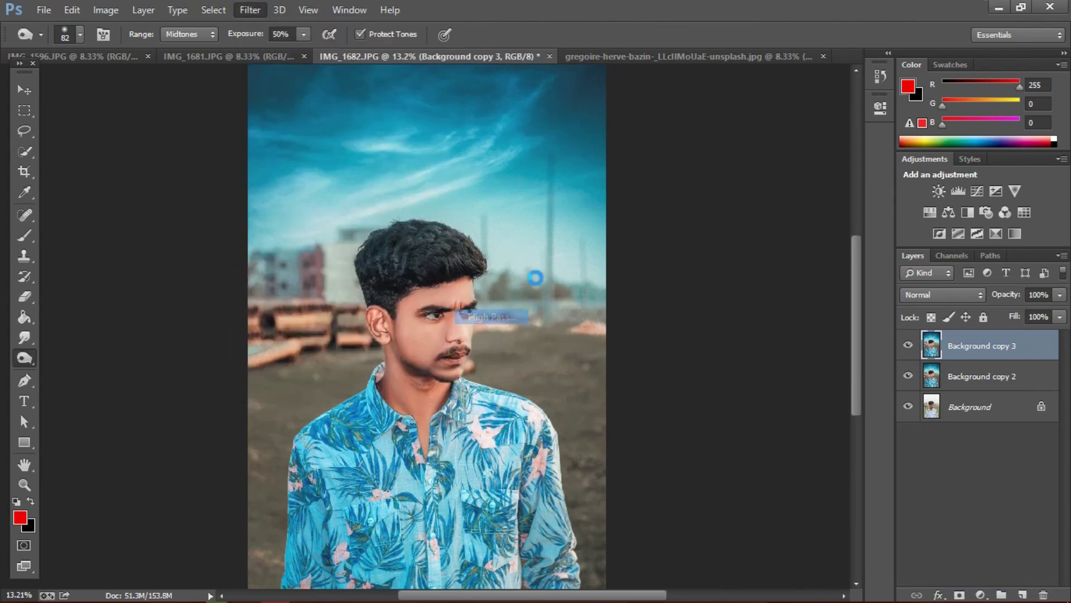
click(647, 139)
key(o)
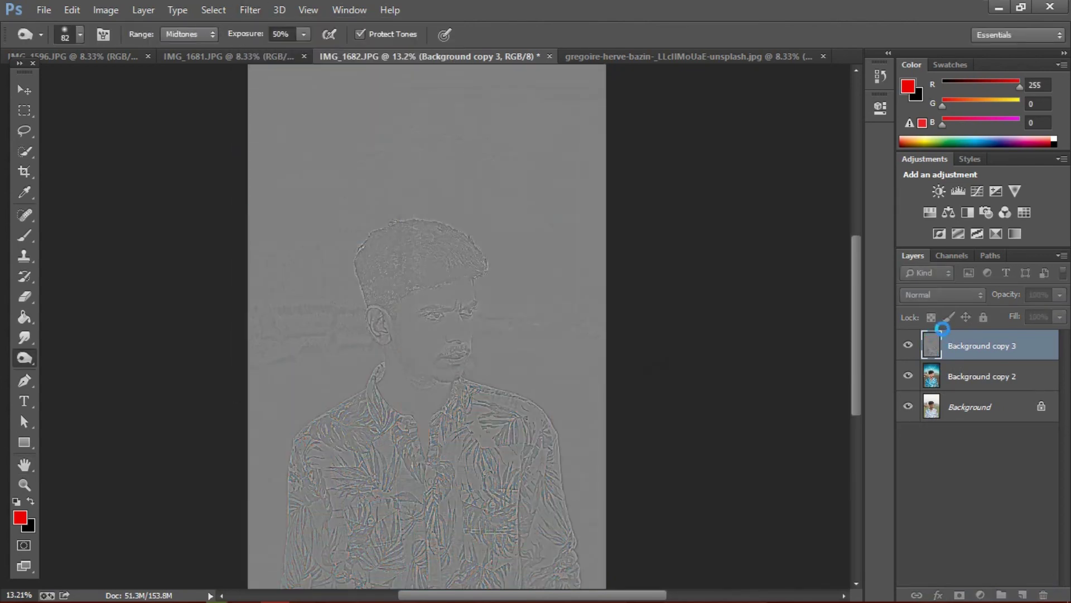
click(935, 293)
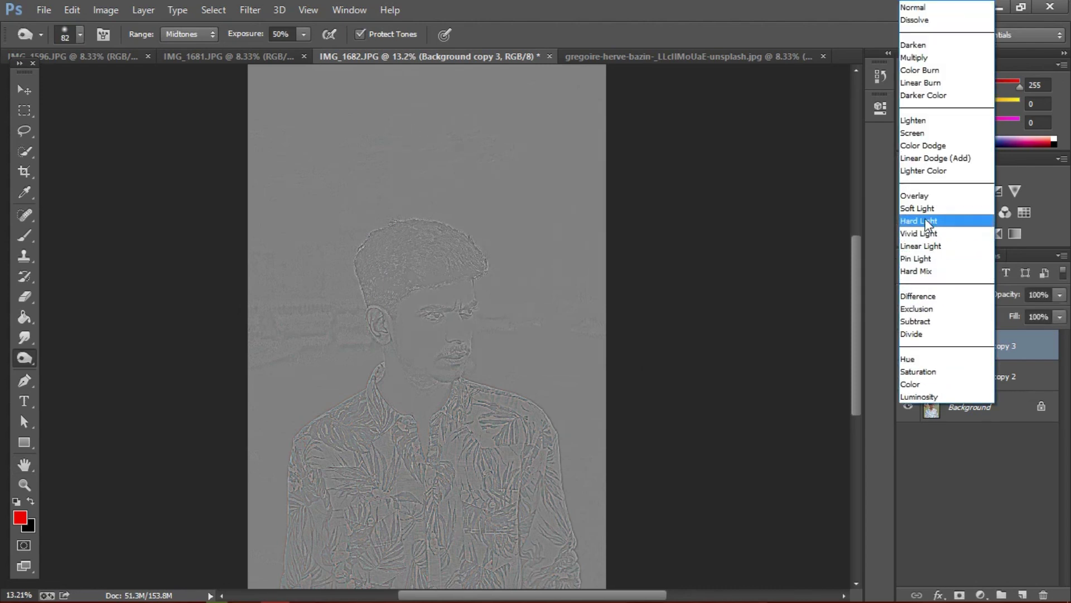
click(924, 207)
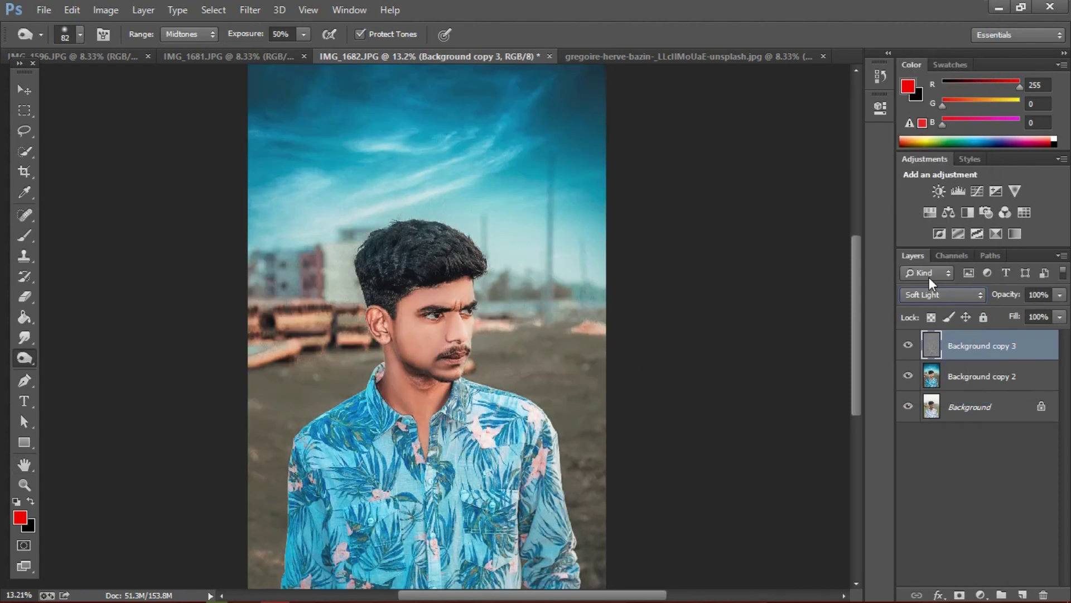
Step: Check the sharpening layer's effect, reduce its opacity to 89% and merge it down into Background copy 2
click(911, 345)
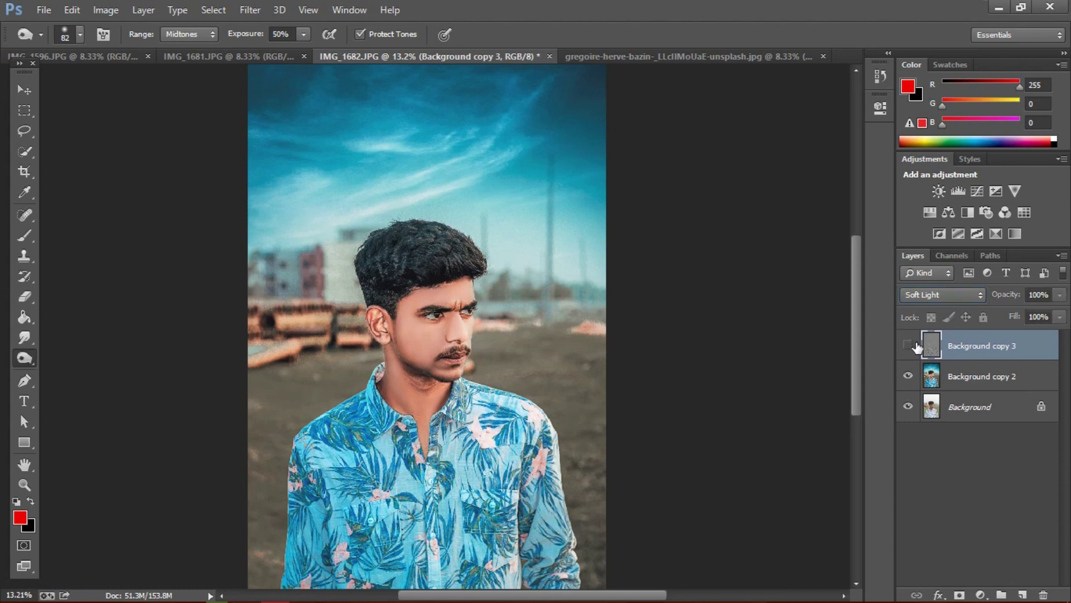
click(912, 346)
scroll(471, 298, up, 8)
scroll(426, 355, up, 4)
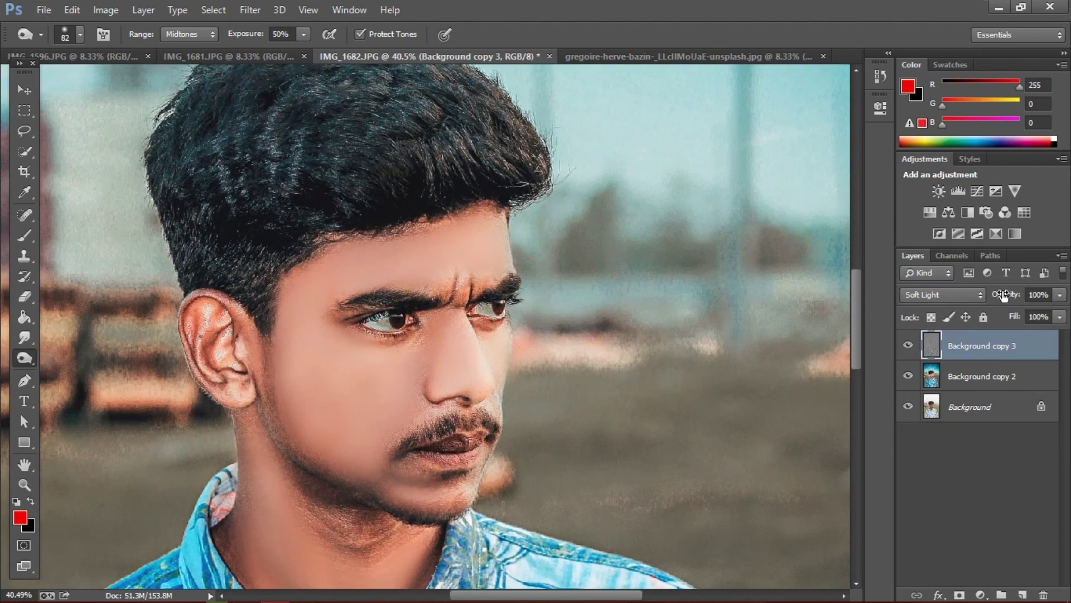
drag(1002, 295, 985, 341)
right_click(983, 346)
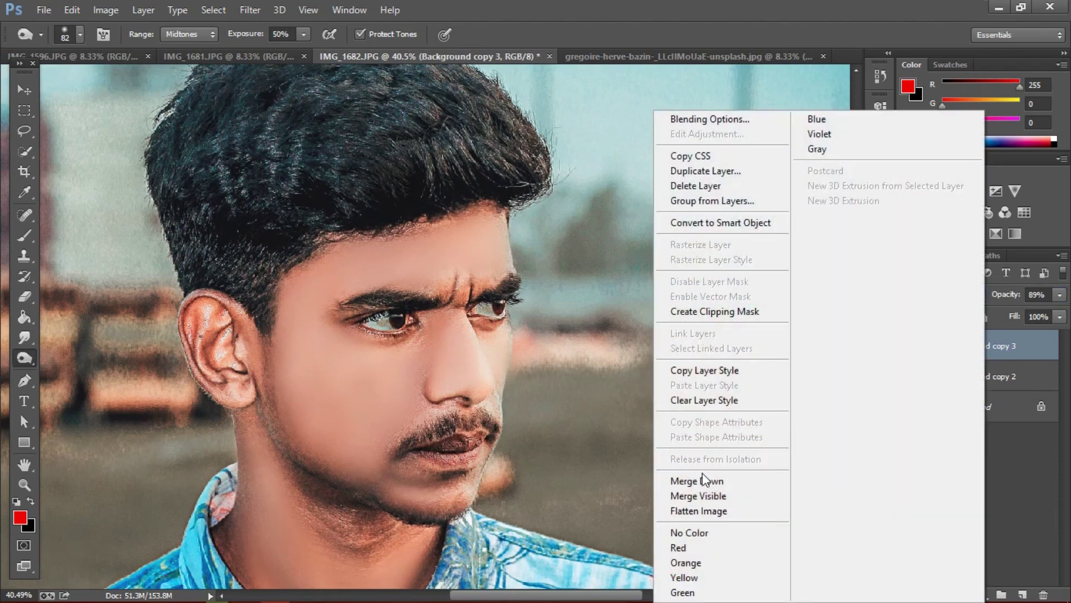
click(697, 481)
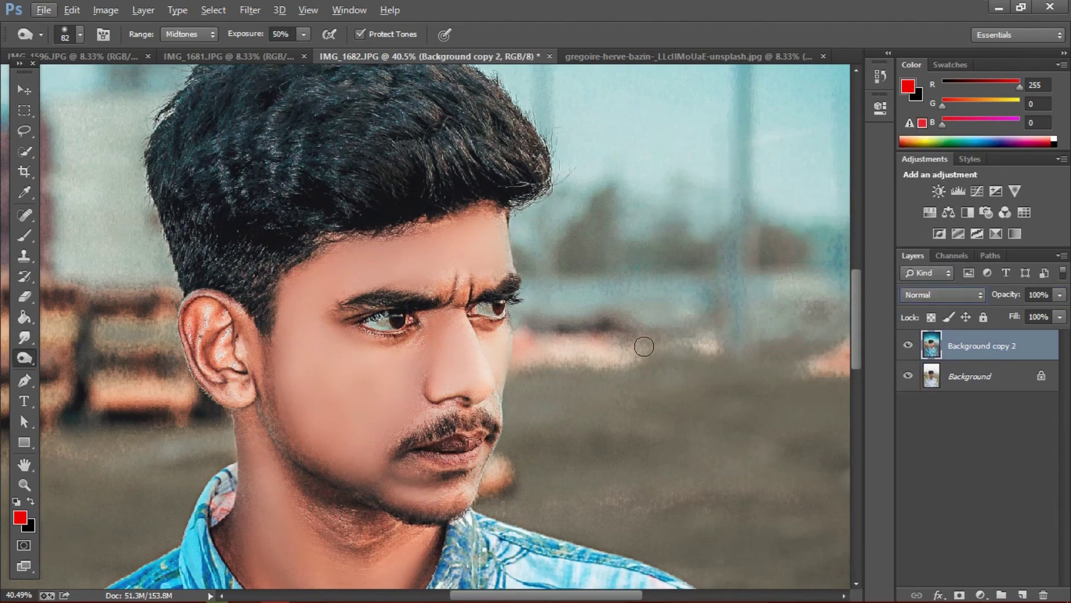
Step: Compare the finished portrait with the original by toggling Background copy 2, and inspect the face up close
drag(580, 322, 473, 307)
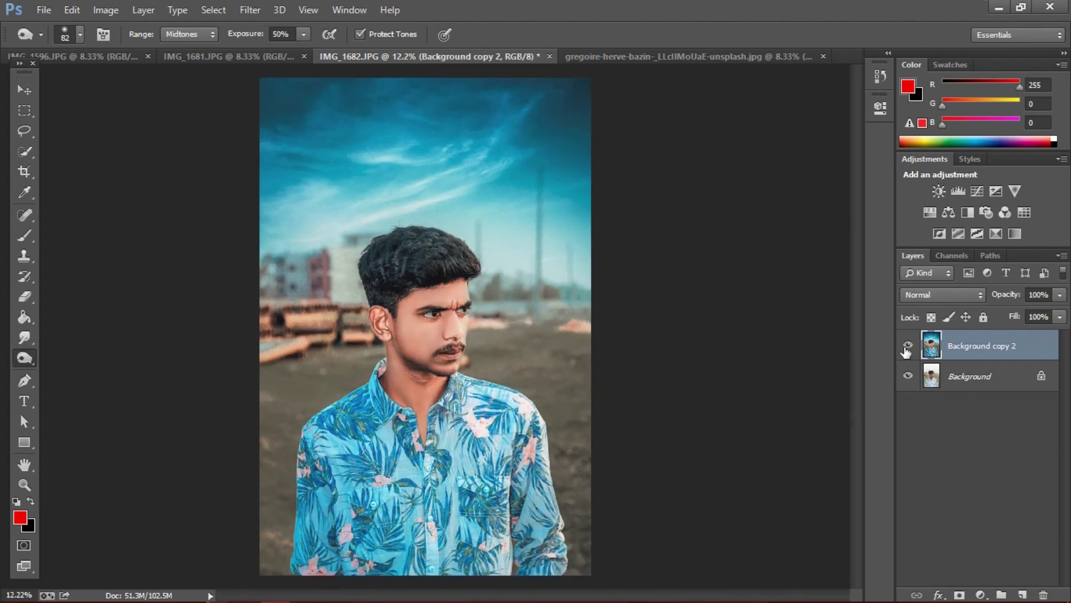
click(907, 346)
click(908, 346)
click(908, 346)
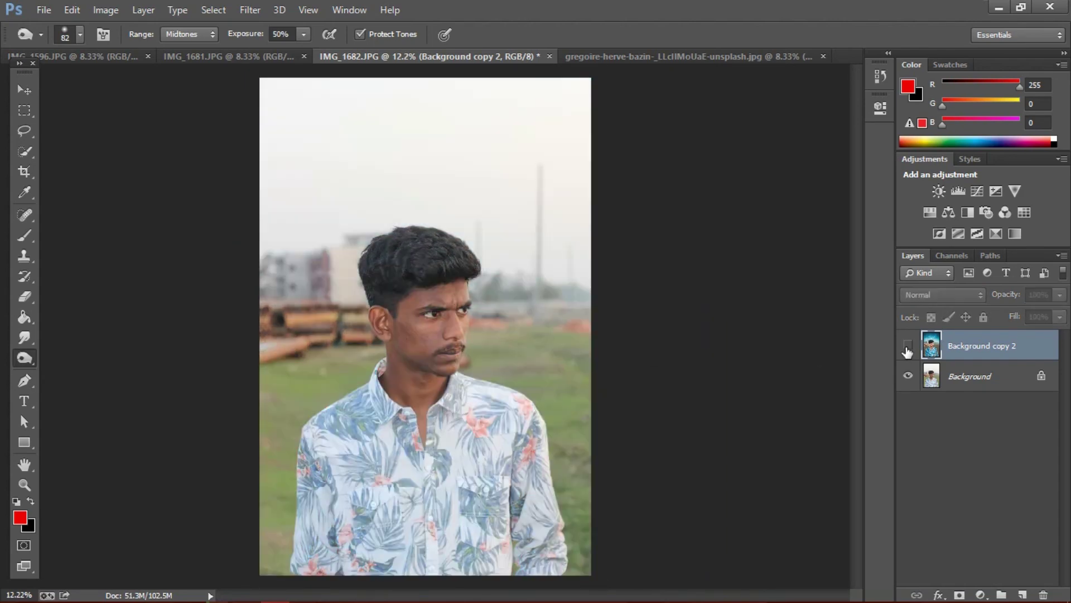
click(907, 346)
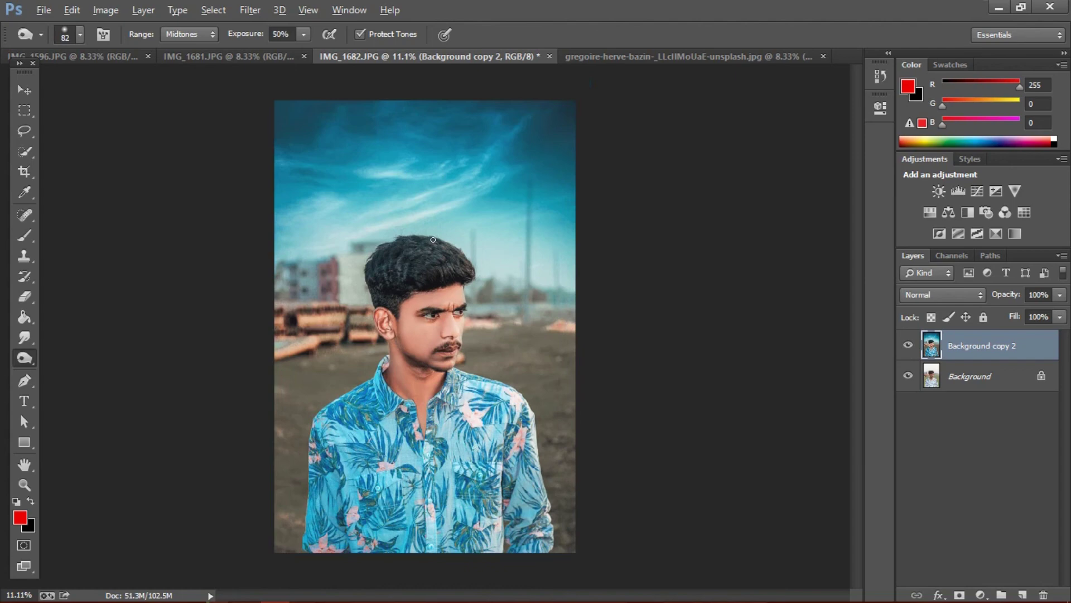
key(alt)
scroll(417, 311, up, 3)
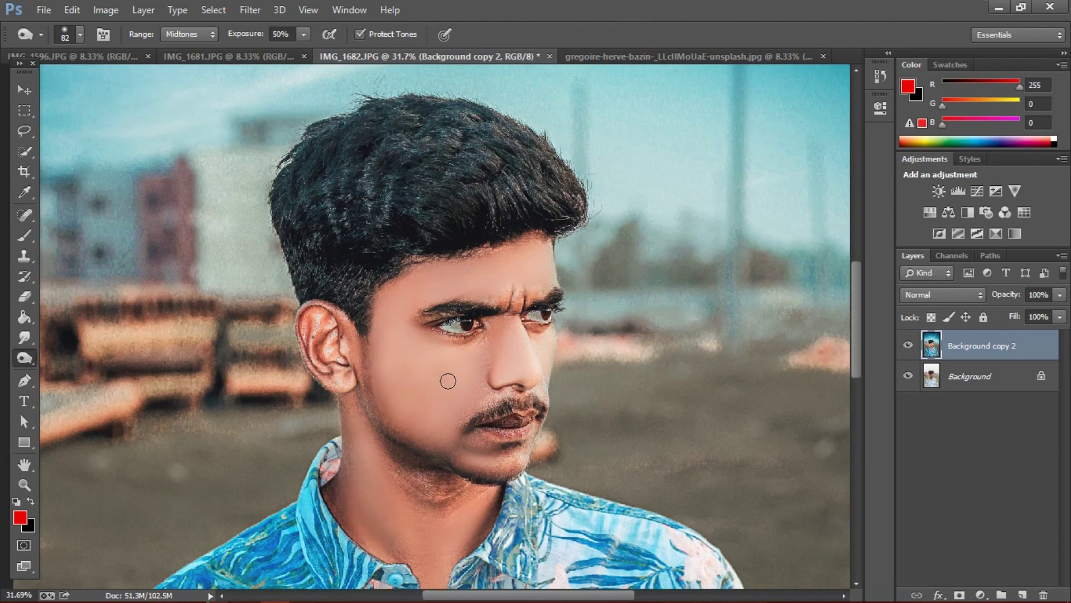
scroll(446, 378, down, 2)
scroll(460, 363, down, 2)
scroll(266, 150, down, 3)
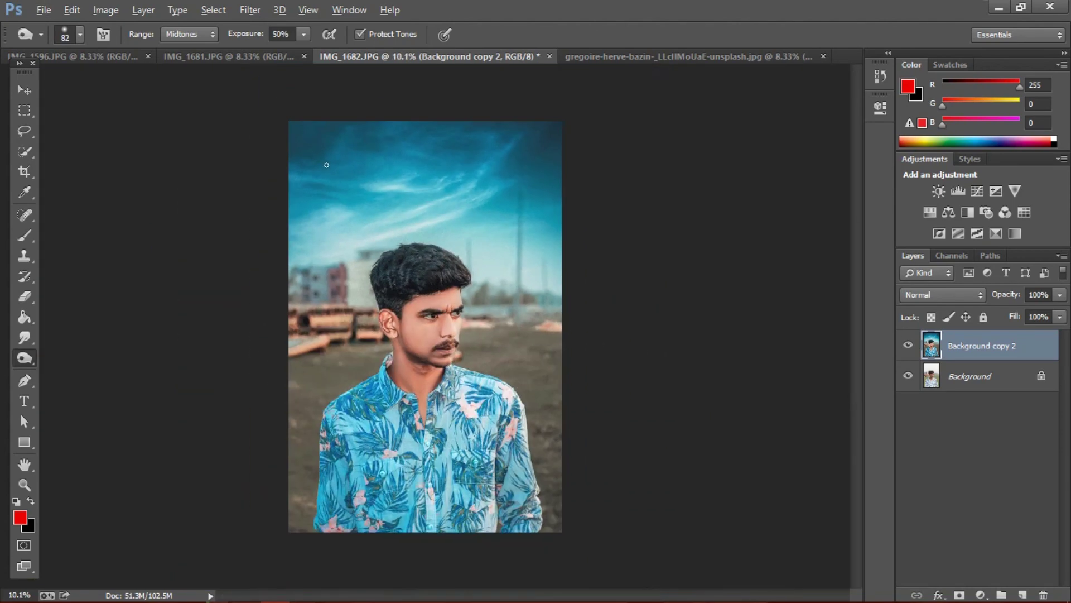